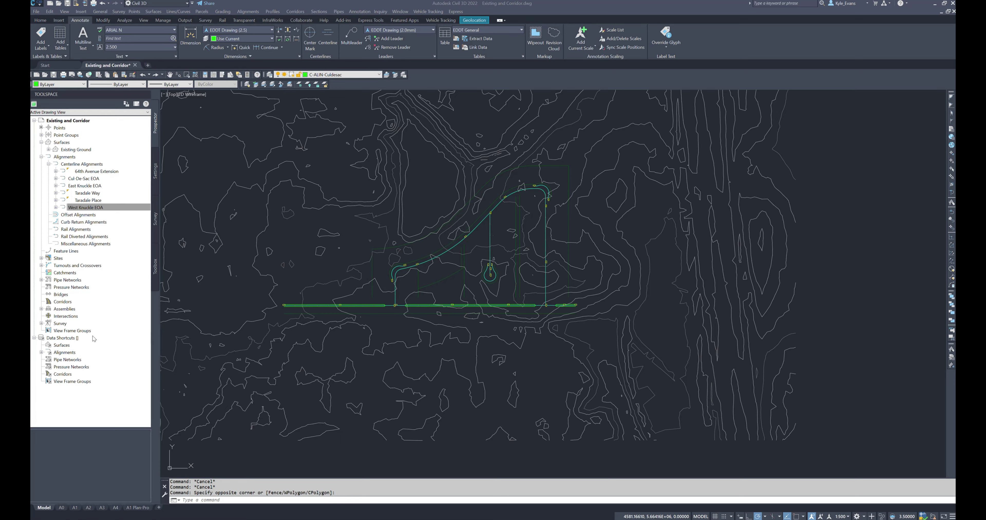
Examine the west knuckle alignment, the profile views and the existing assemblies in the drawing
{"action": "scroll", "coordinate": [396, 267], "scroll_direction": "up", "scroll_amount": 5}
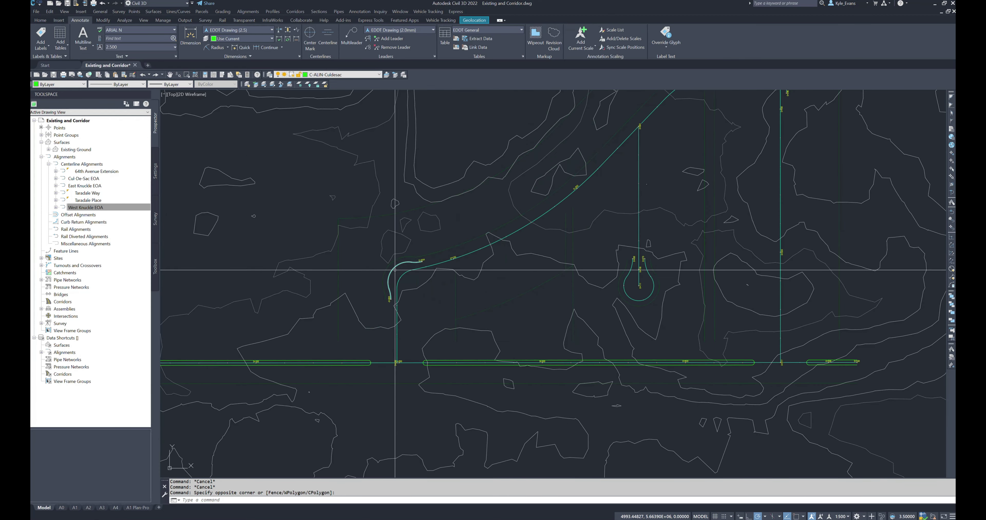
{"action": "left_click", "coordinate": [396, 264]}
{"action": "scroll", "coordinate": [416, 312], "scroll_direction": "down", "scroll_amount": 6}
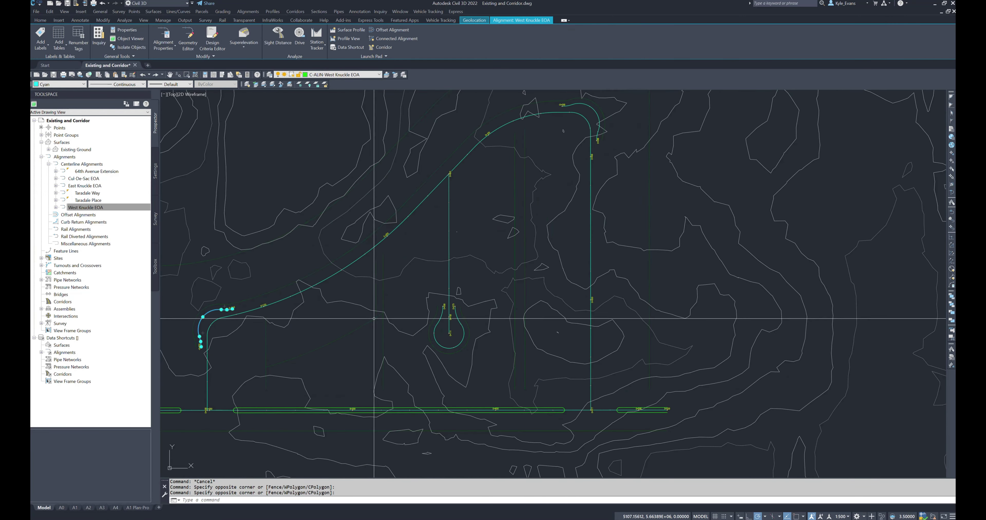
{"action": "mouse_move", "coordinate": [416, 312]}
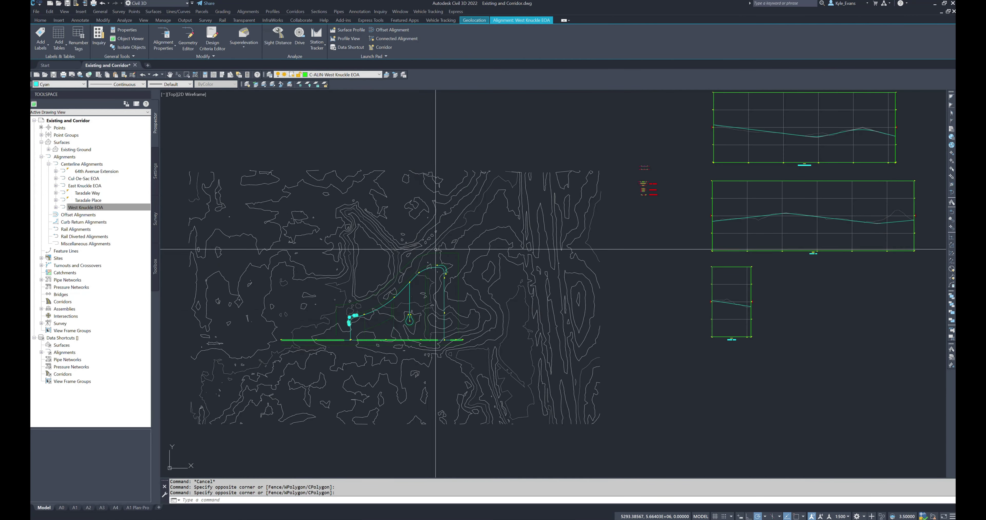
{"action": "scroll", "coordinate": [523, 332], "scroll_direction": "down", "scroll_amount": 2}
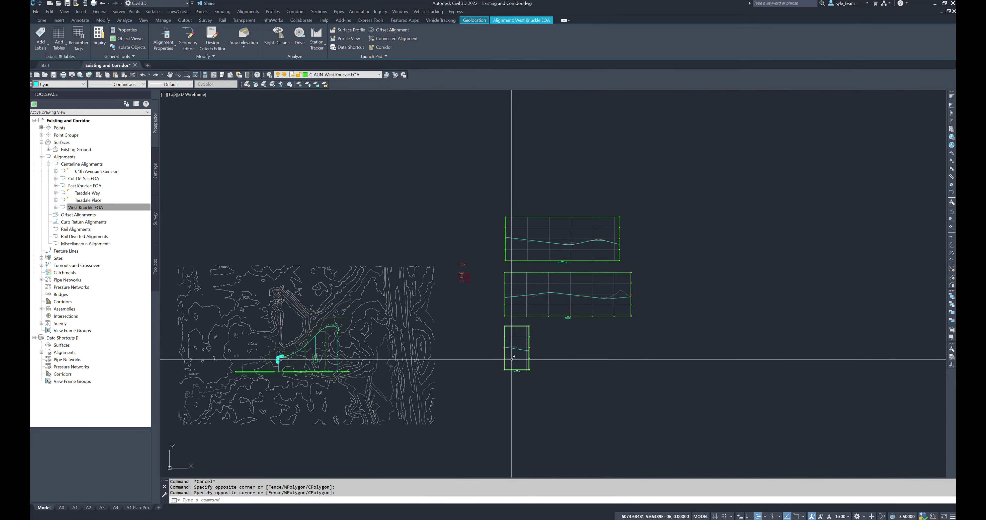
{"action": "middle_click_drag", "start_coordinate": [462, 400], "coordinate": [479, 358]}
{"action": "key", "text": "Escape"}
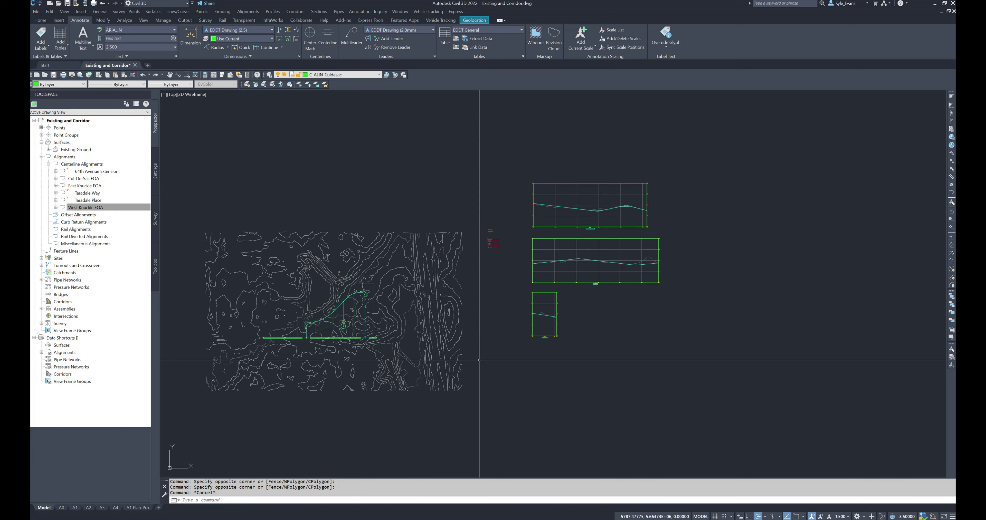
{"action": "scroll", "coordinate": [489, 263], "scroll_direction": "up", "scroll_amount": 6}
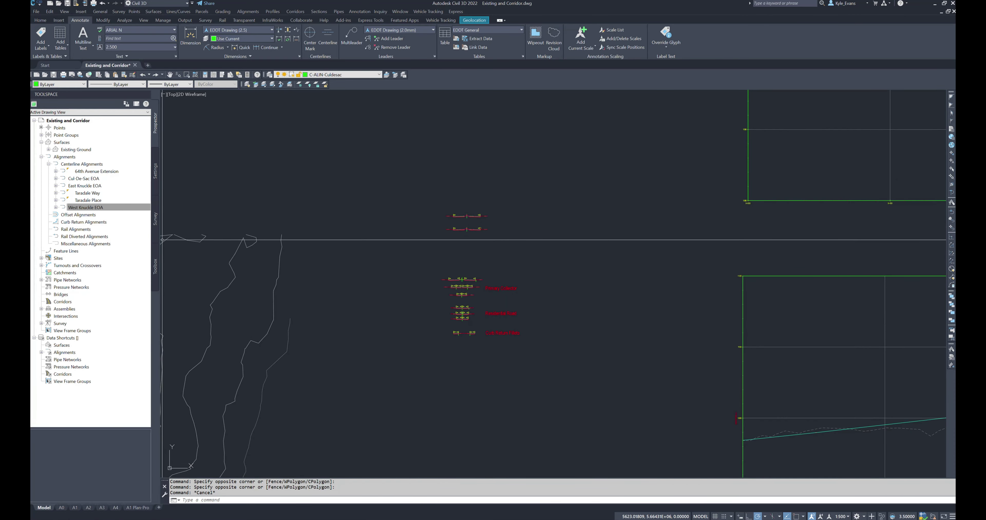
Switch to the subdivision design guidelines PDF in the browser and examine the divided road cross-section on page 62, including median, lanes, boulevards and sidewalks
{"action": "key", "text": "alt+Tab"}
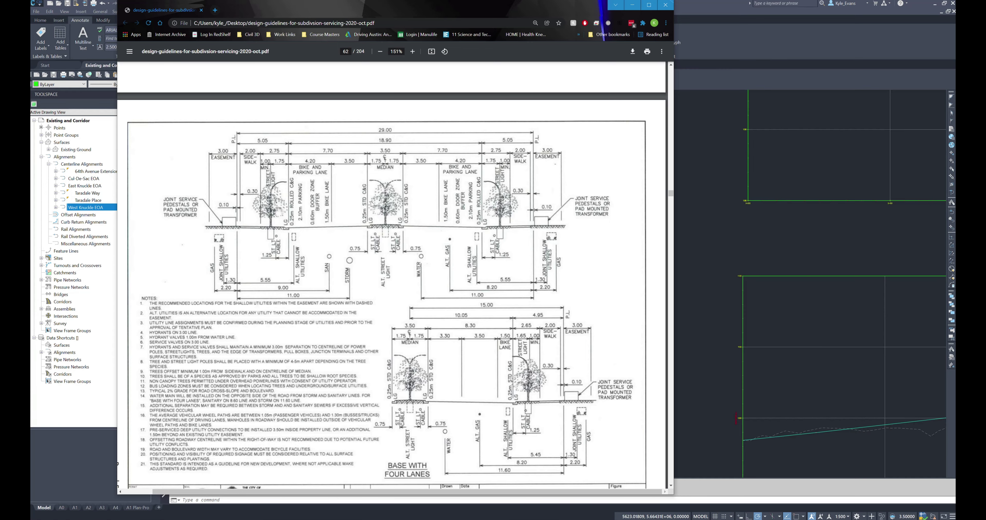
{"action": "scroll", "coordinate": [376, 213], "scroll_direction": "up", "scroll_amount": 5, "text": "ctrl"}
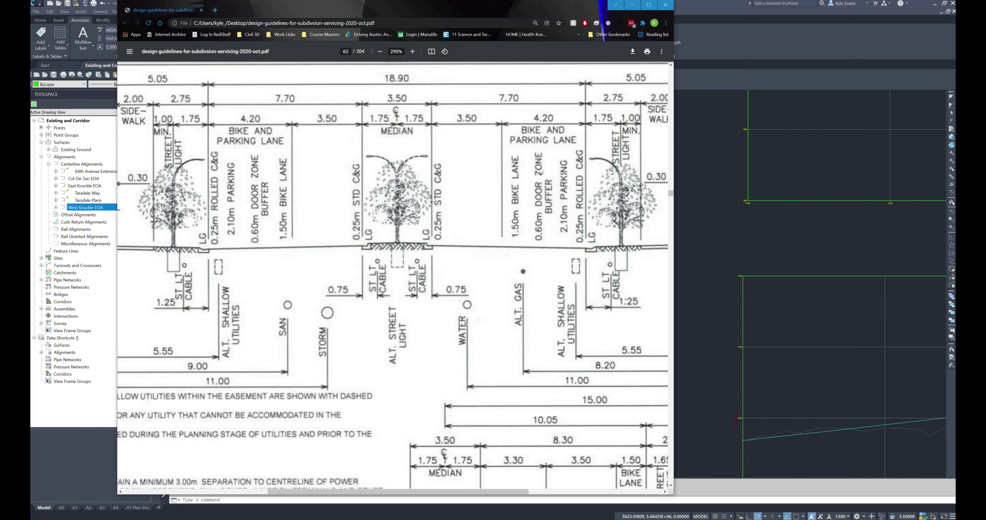
{"action": "scroll", "coordinate": [540, 171], "scroll_direction": "right", "scroll_amount": 4}
{"action": "scroll", "coordinate": [509, 214], "scroll_direction": "up", "scroll_amount": 1}
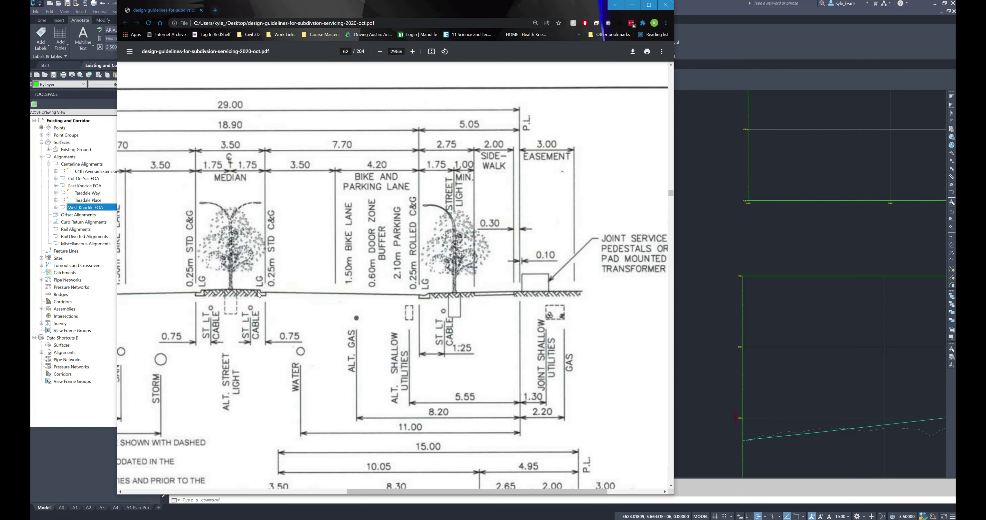
{"action": "scroll", "coordinate": [395, 307], "scroll_direction": "left", "scroll_amount": 10}
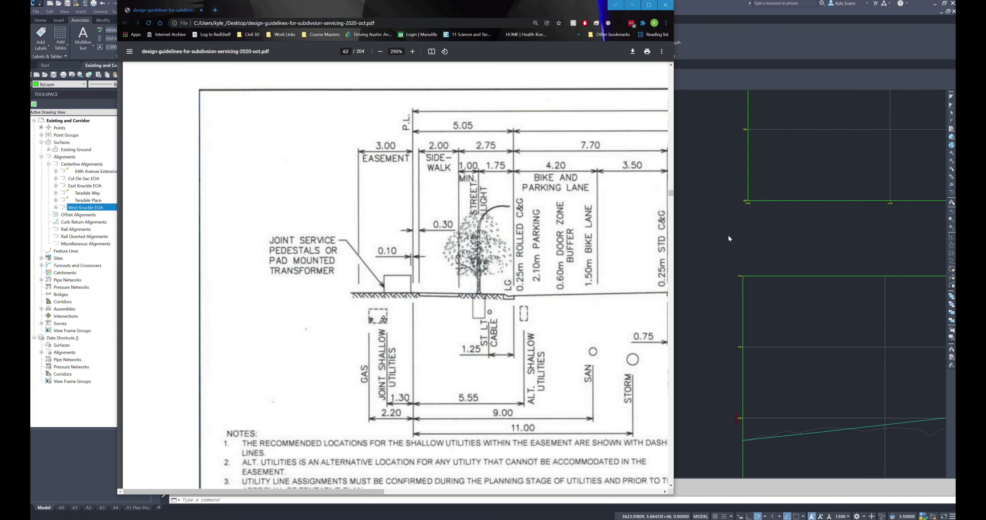
{"action": "left_click", "coordinate": [694, 284]}
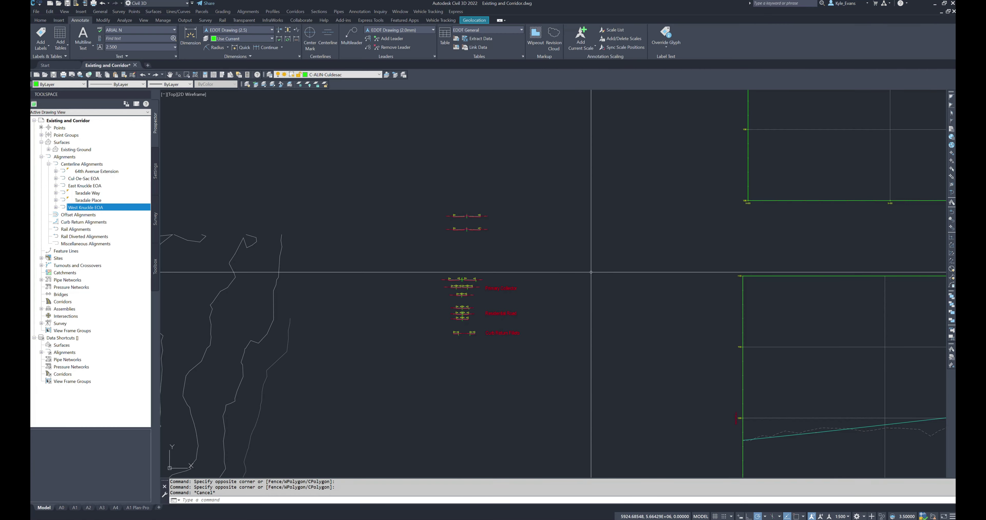
Define a new assembly named "Pimary Collector Median (New)" of type Divided Crowned Road, with the EODT Assembly and EODT Code Set styles
{"action": "middle_click_drag", "start_coordinate": [589, 270], "coordinate": [524, 251]}
{"action": "mouse_move", "coordinate": [524, 251]}
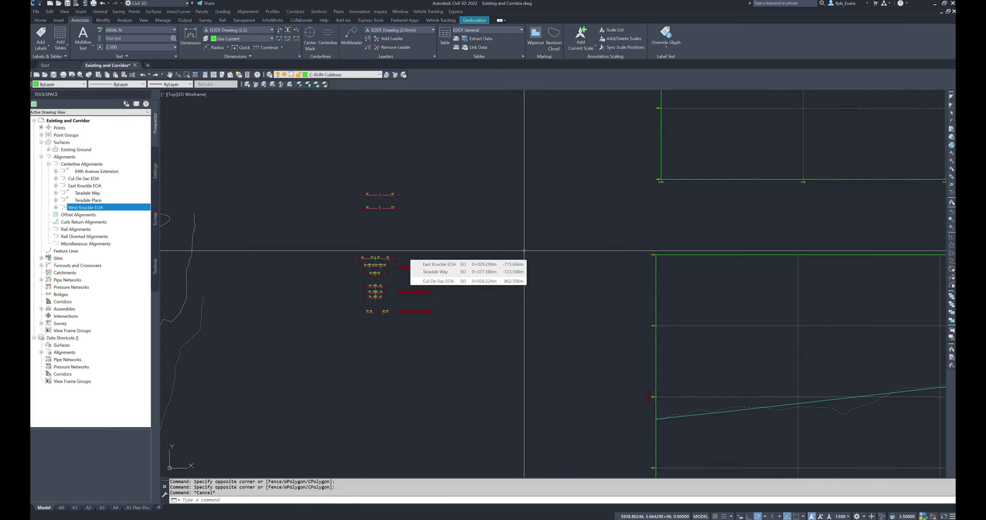
{"action": "mouse_move", "coordinate": [658, 220]}
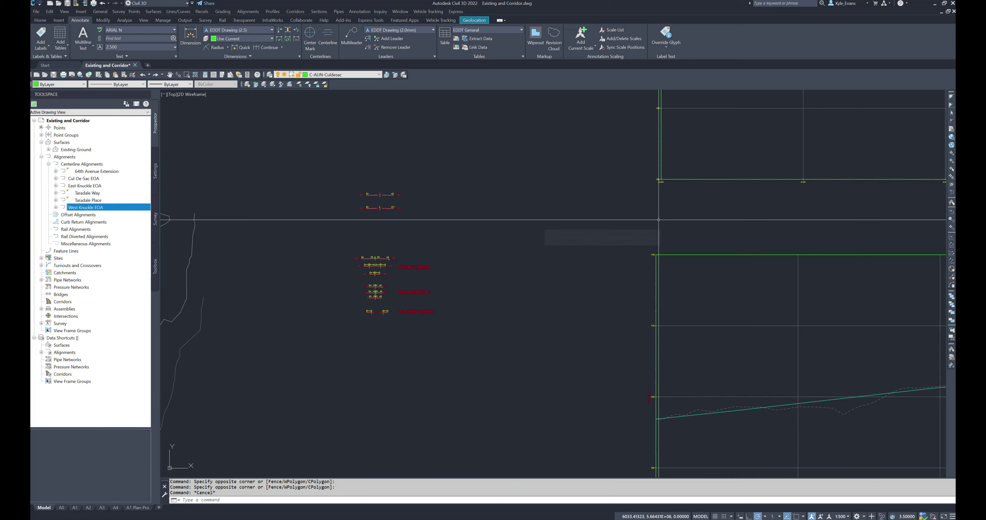
{"action": "scroll", "coordinate": [498, 214], "scroll_direction": "up", "scroll_amount": 2}
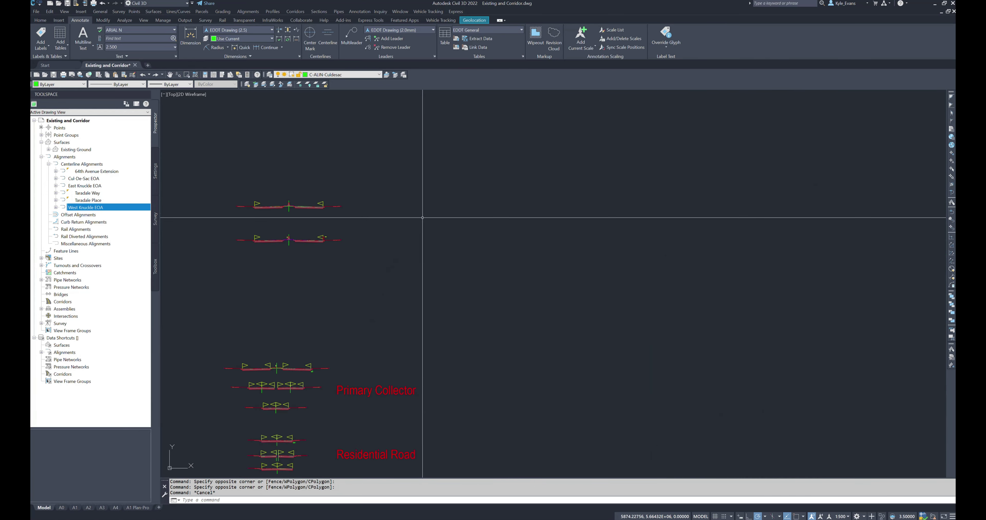
{"action": "middle_click_drag", "start_coordinate": [418, 213], "coordinate": [532, 215]}
{"action": "scroll", "coordinate": [536, 217], "scroll_direction": "up", "scroll_amount": 1}
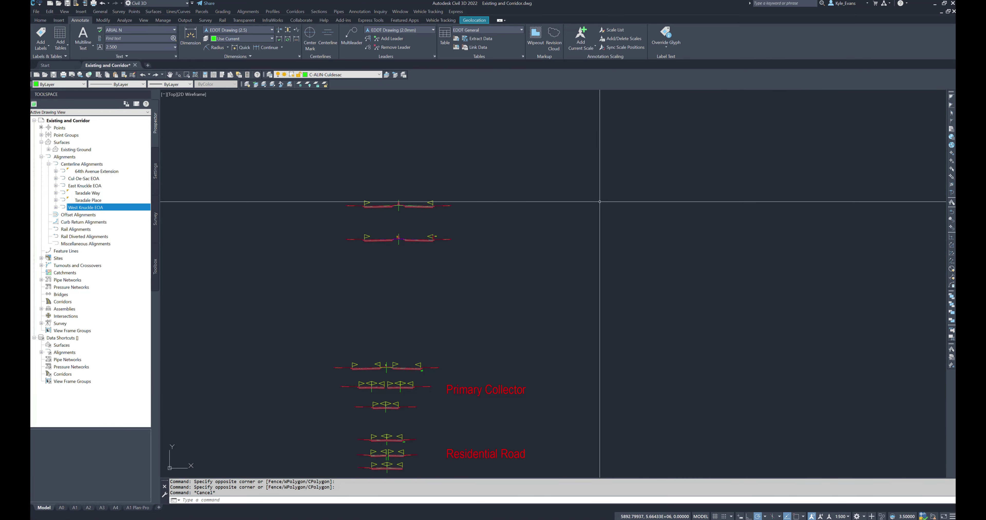
{"action": "middle_click_drag", "start_coordinate": [555, 246], "coordinate": [332, 211]}
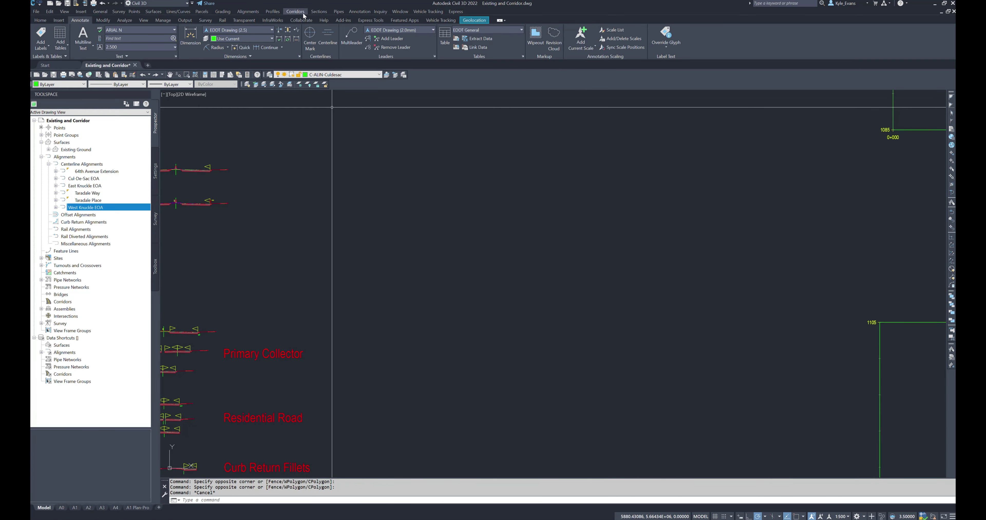
{"action": "left_click", "coordinate": [295, 11]}
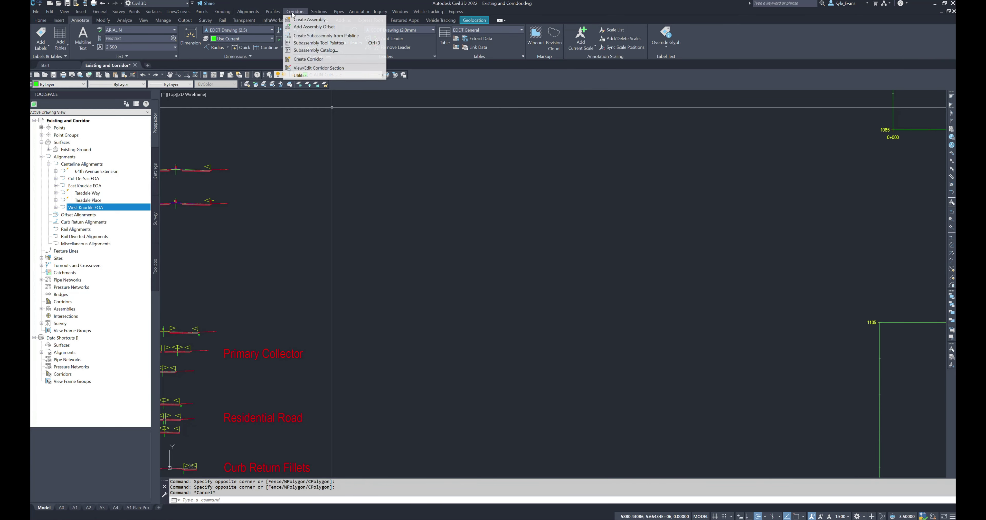
{"action": "left_click", "coordinate": [306, 19]}
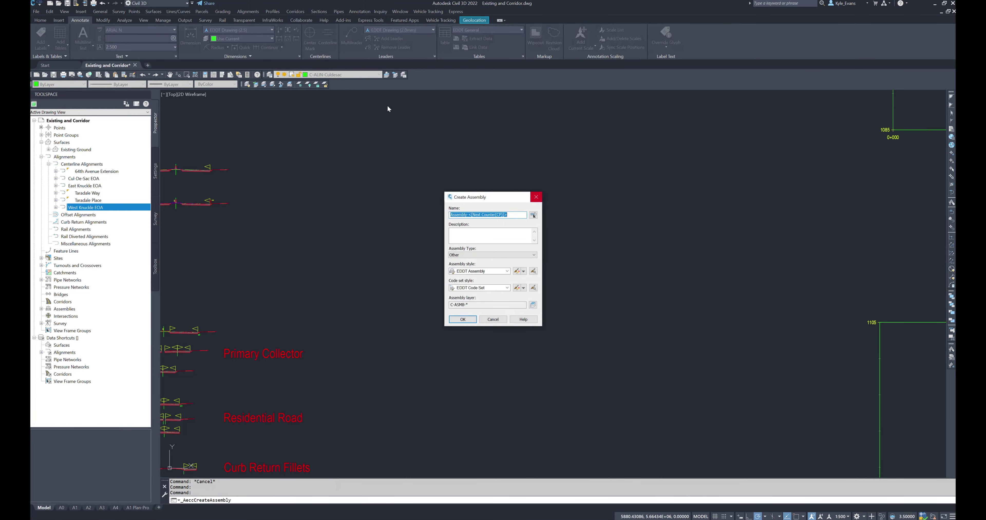
{"action": "type", "text": "Pimary Collector Median (New"}
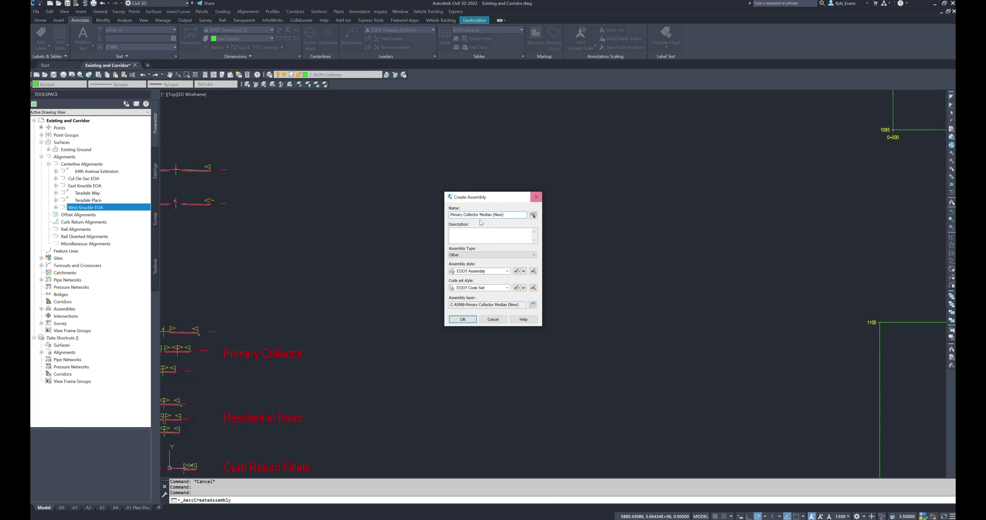
{"action": "left_click", "coordinate": [471, 255]}
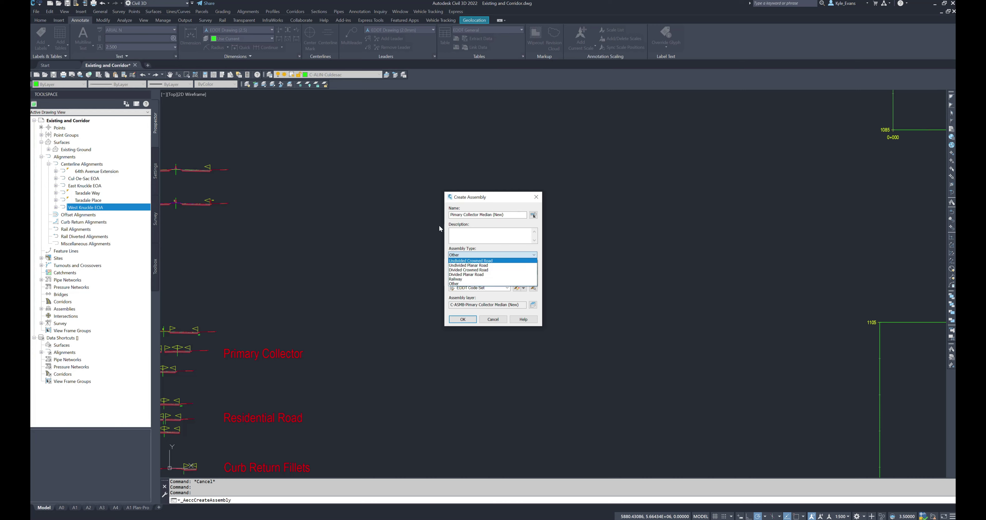
{"action": "left_click", "coordinate": [478, 270]}
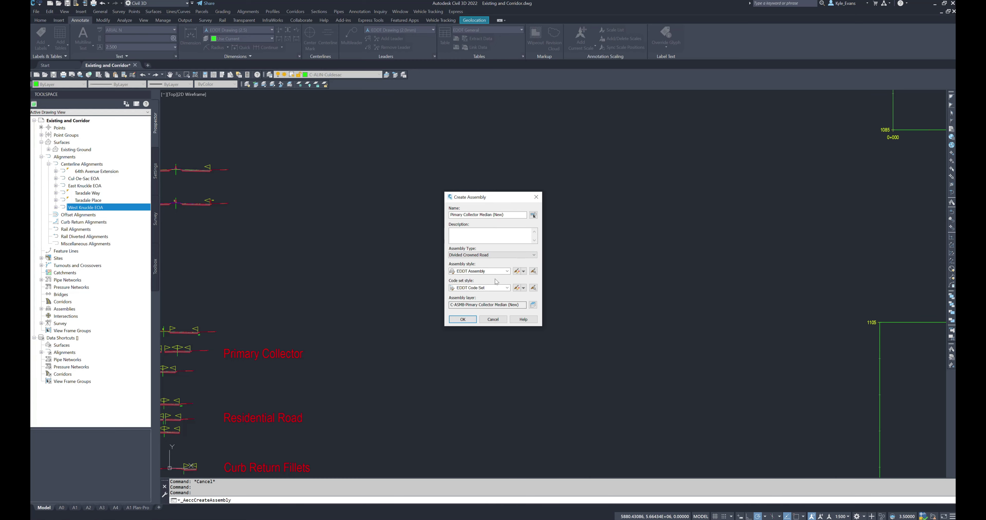
{"action": "left_click", "coordinate": [464, 320]}
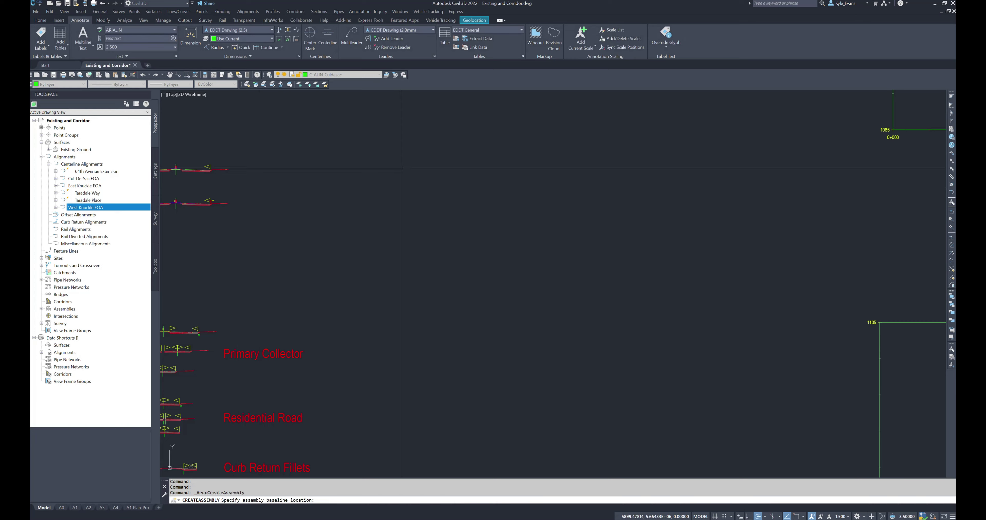
Place the new assembly's baseline in the empty space beside the topmost existing assembly
{"action": "scroll", "coordinate": [356, 198], "scroll_direction": "up", "scroll_amount": 3}
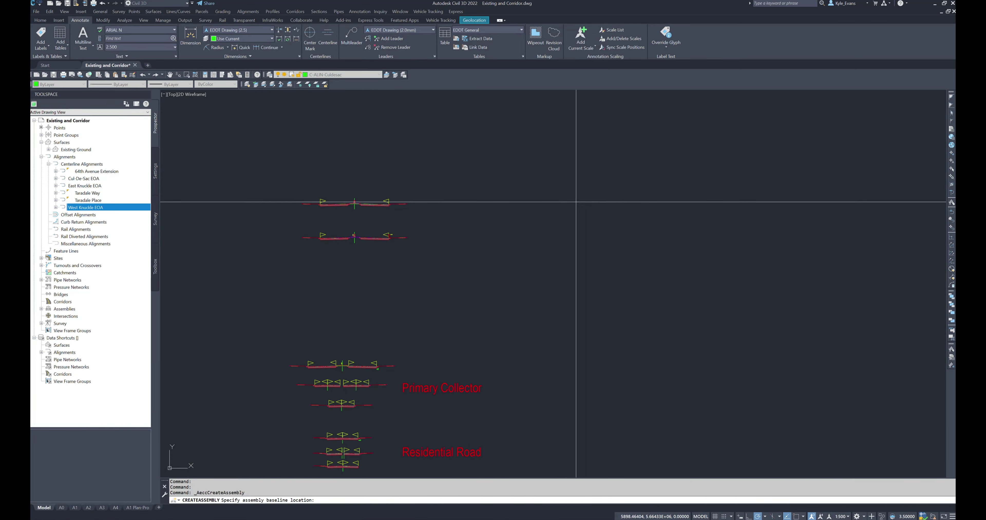
{"action": "left_click", "coordinate": [561, 203]}
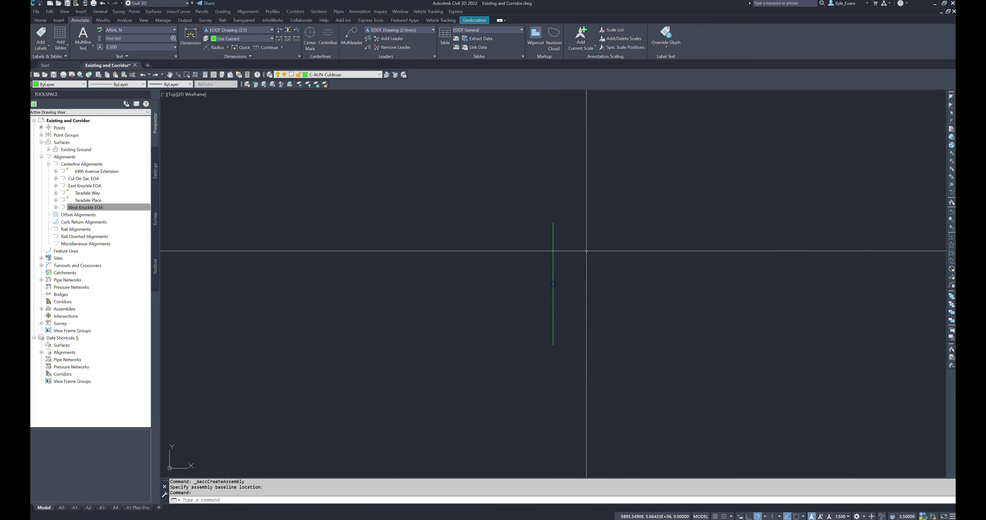
{"action": "scroll", "coordinate": [589, 265], "scroll_direction": "down", "scroll_amount": 2}
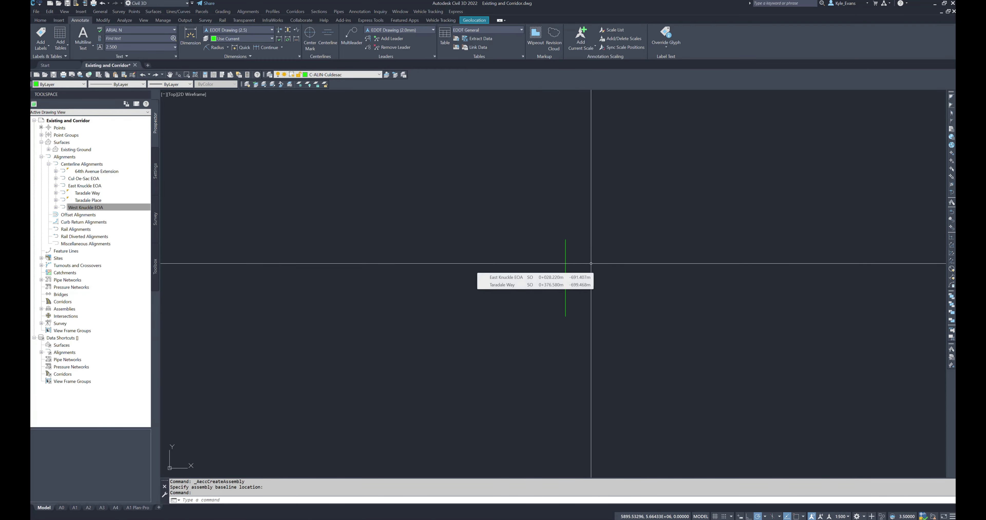
Select the new assembly and examine its baseline marker and attachment point up close
{"action": "middle_click_drag", "start_coordinate": [584, 295], "coordinate": [503, 241]}
{"action": "key", "text": "Escape"}
{"action": "left_click", "coordinate": [516, 245]}
{"action": "left_click", "coordinate": [474, 205]}
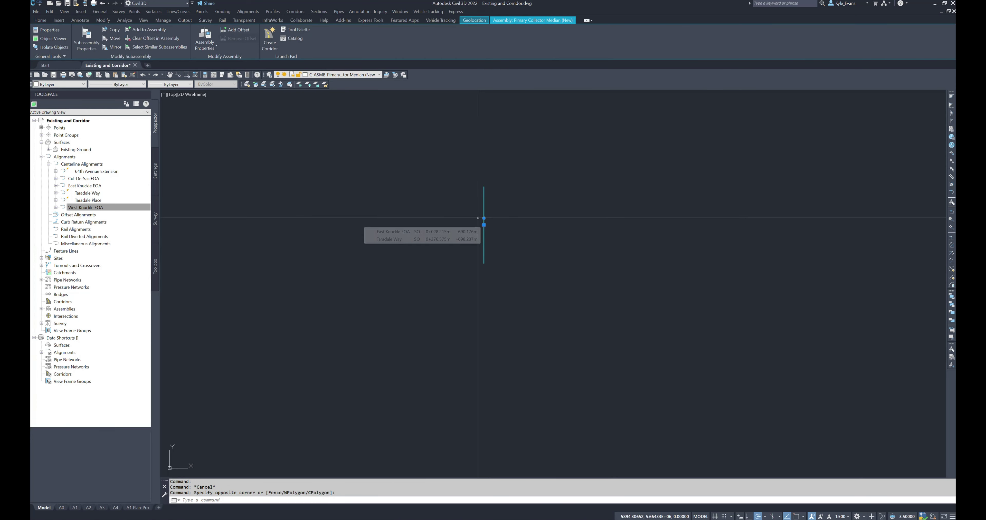
{"action": "scroll", "coordinate": [483, 211], "scroll_direction": "up", "scroll_amount": 4}
{"action": "scroll", "coordinate": [488, 211], "scroll_direction": "up", "scroll_amount": 2}
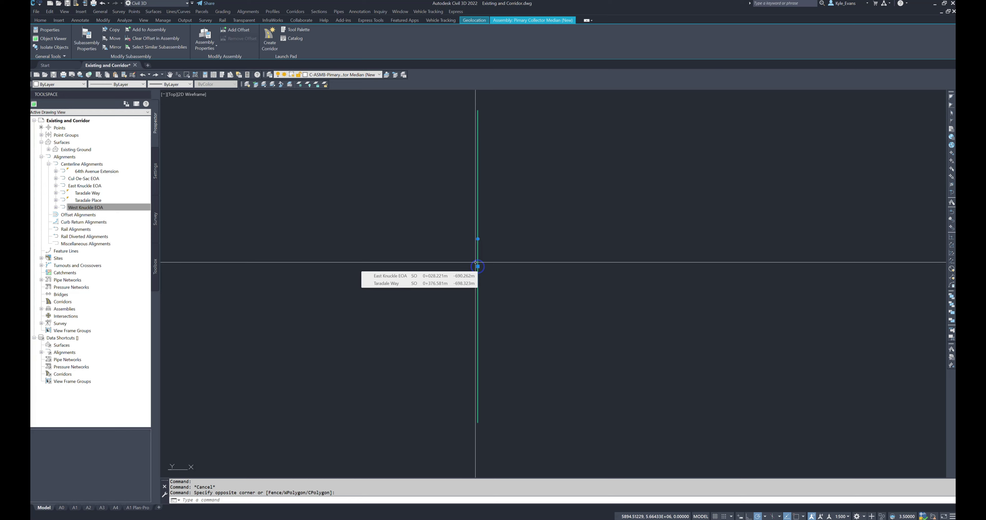
{"action": "scroll", "coordinate": [474, 277], "scroll_direction": "up", "scroll_amount": 4}
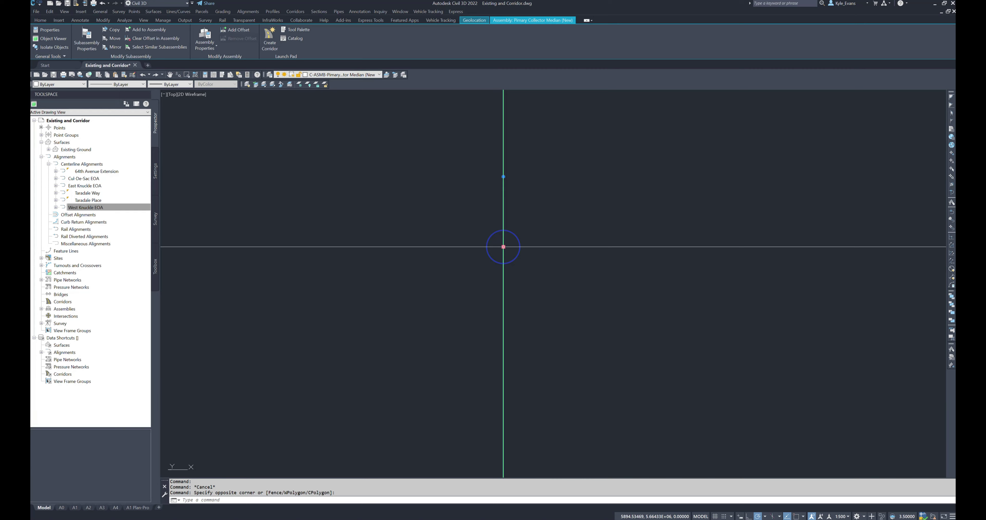
{"action": "scroll", "coordinate": [605, 231], "scroll_direction": "down", "scroll_amount": 6}
{"action": "key", "text": "Escape"}
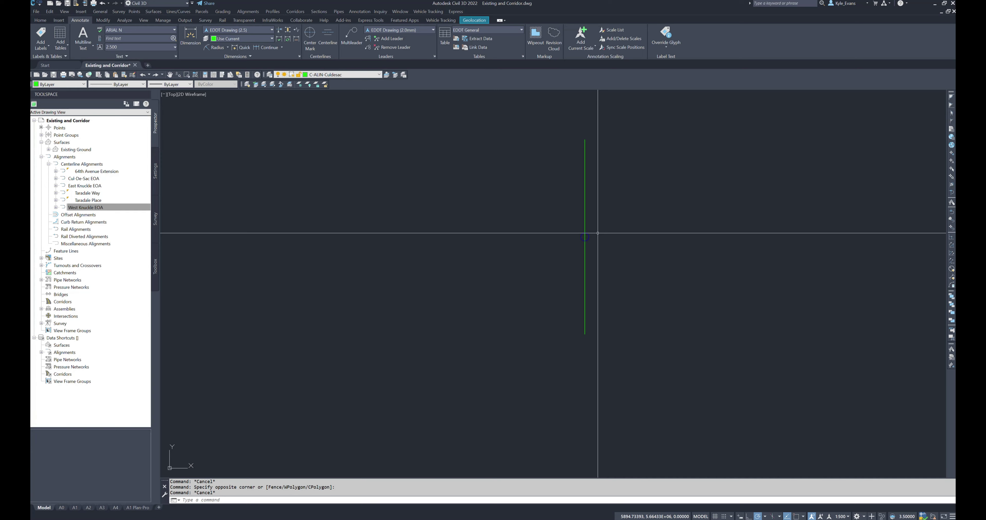
Open the tool palettes containing the Civil metric subassemblies
{"action": "type", "text": "toolpalettes"}
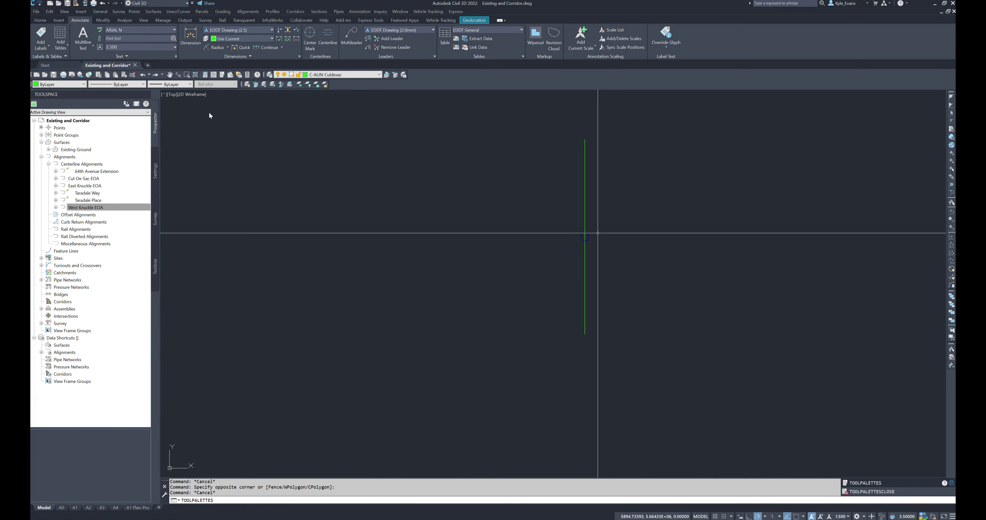
{"action": "left_click", "coordinate": [56, 207]}
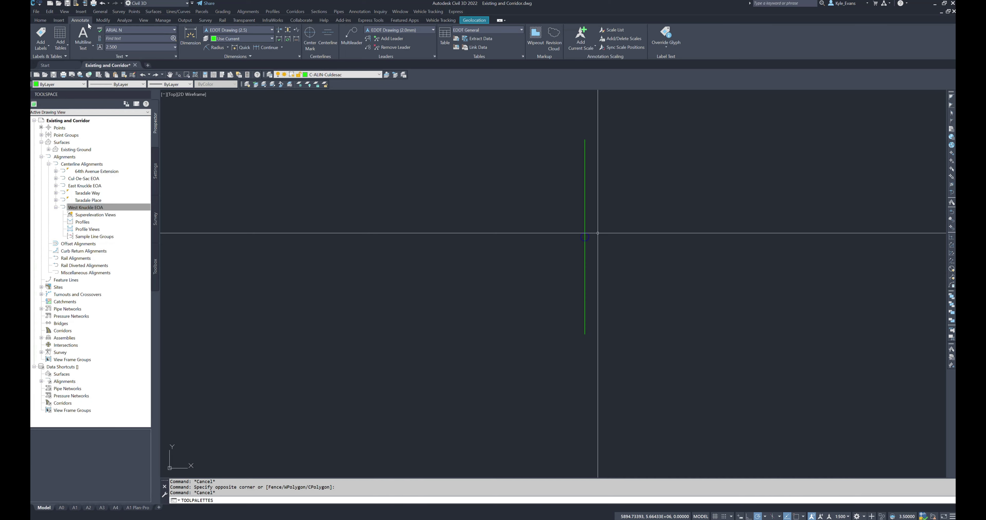
{"action": "left_click", "coordinate": [45, 21]}
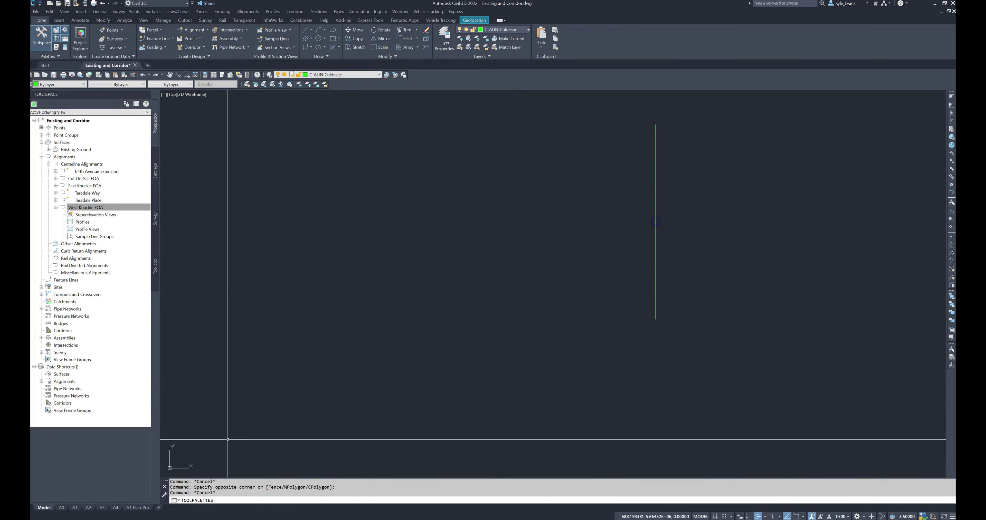
{"action": "key", "text": "Return"}
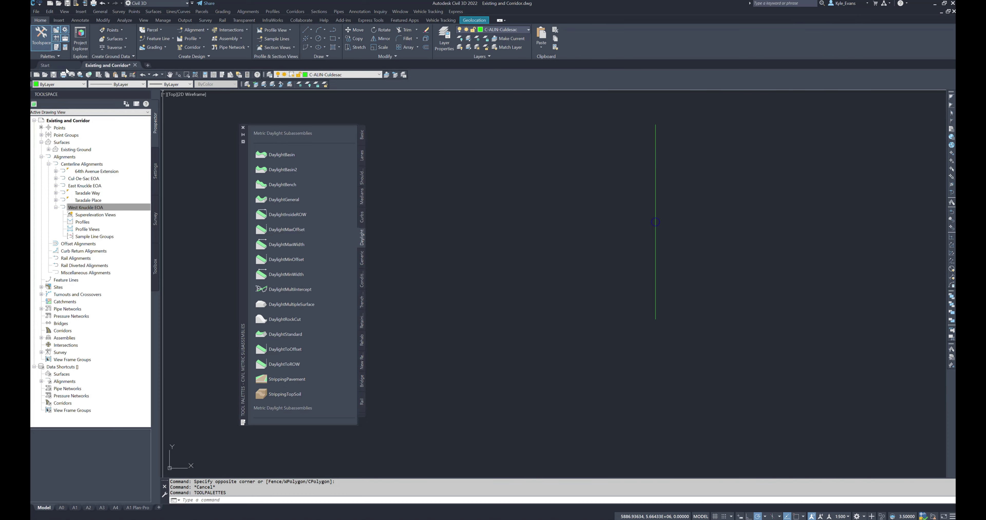
{"action": "left_click", "coordinate": [57, 49]}
{"action": "left_click", "coordinate": [57, 48]}
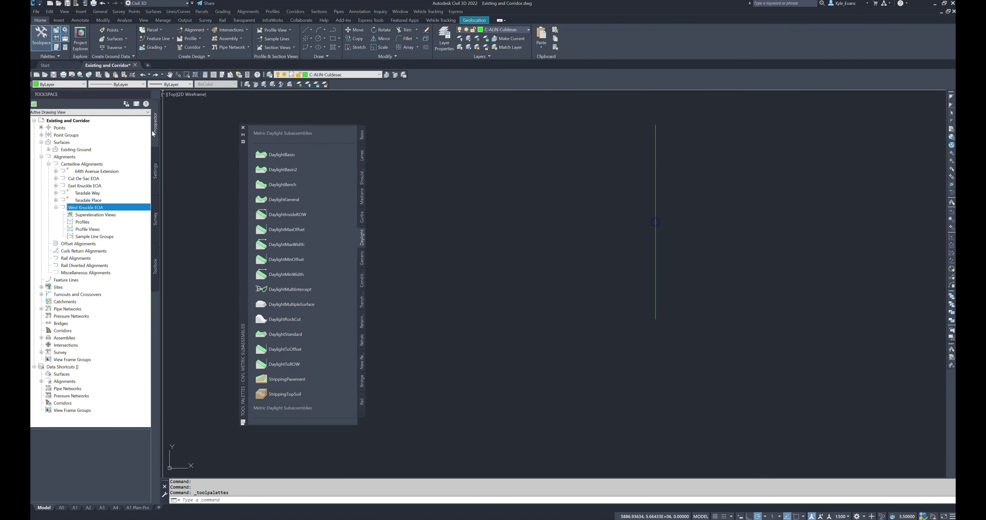
{"action": "left_click", "coordinate": [65, 30]}
{"action": "left_click", "coordinate": [66, 31]}
{"action": "left_click", "coordinate": [57, 30]}
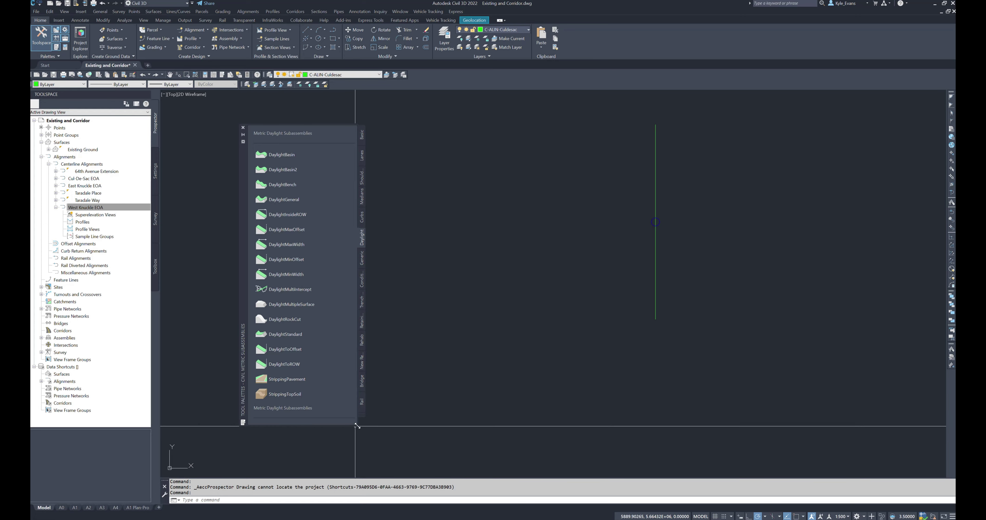
Start adding the MedianFlushWithBarrier subassembly from the metric median subassemblies, with its full parameter list in view
{"action": "left_click_drag", "start_coordinate": [381, 461], "coordinate": [400, 476]}
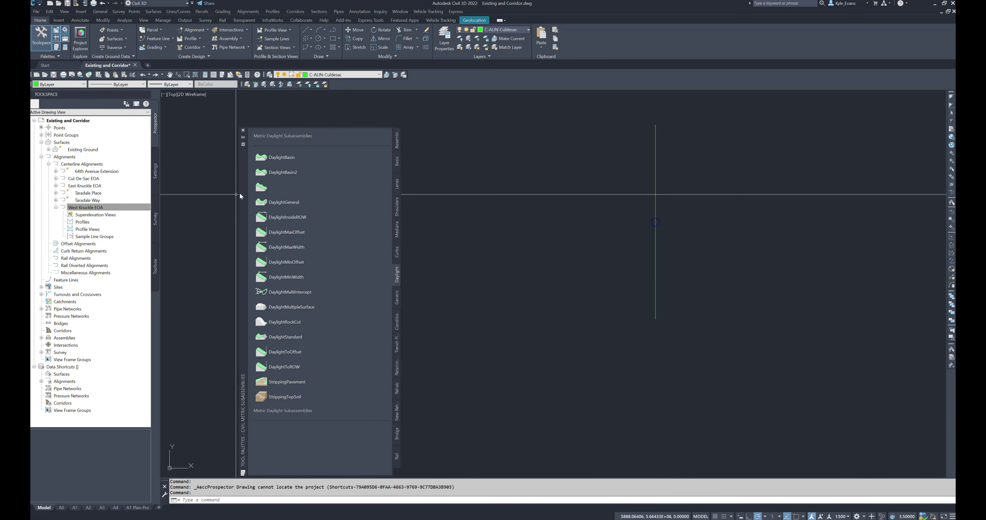
{"action": "key", "text": "ctrl+3"}
{"action": "key", "text": "ctrl+3"}
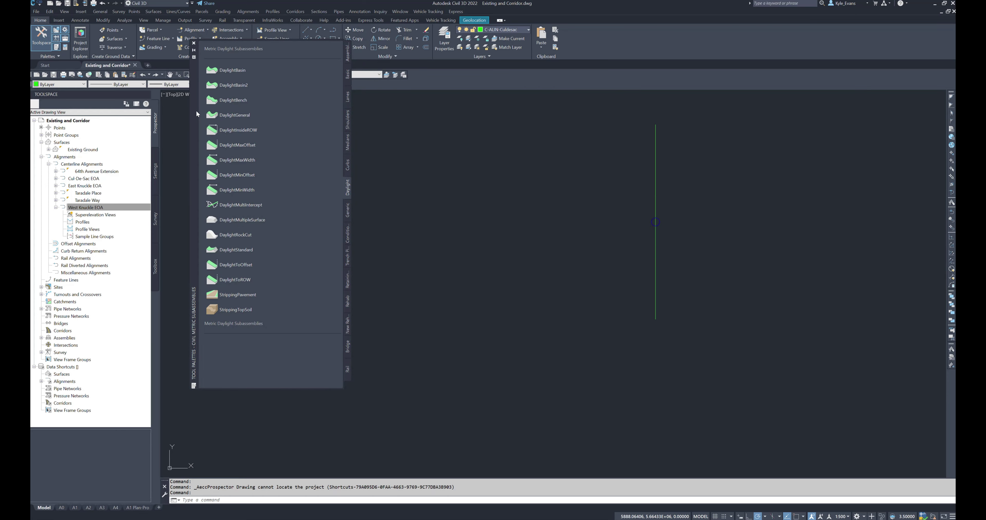
{"action": "left_click", "coordinate": [348, 141]}
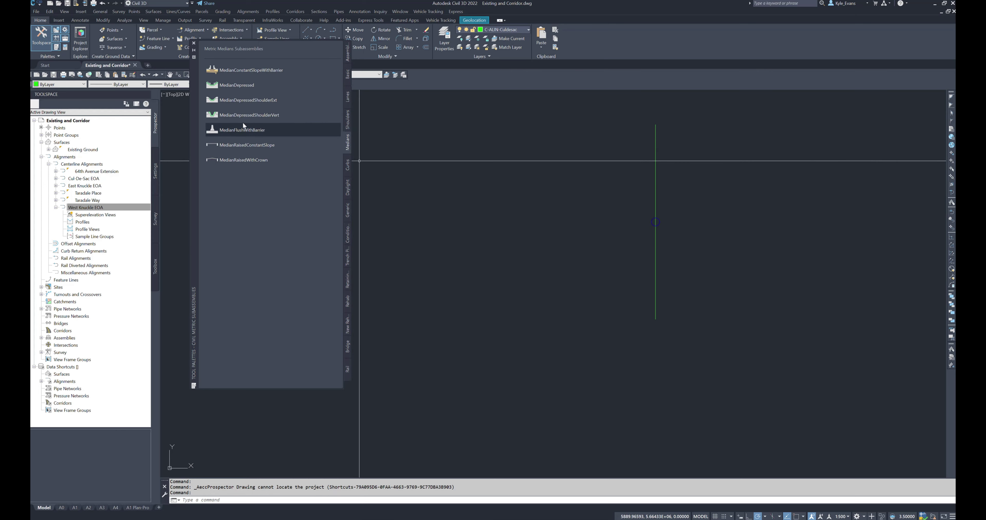
{"action": "left_click", "coordinate": [230, 129]}
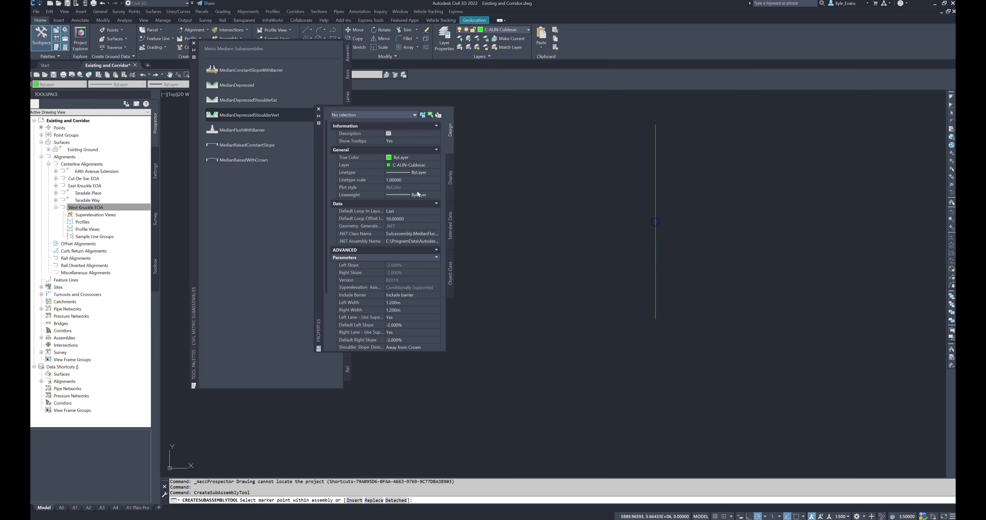
{"action": "left_click_drag", "start_coordinate": [445, 352], "coordinate": [501, 413]}
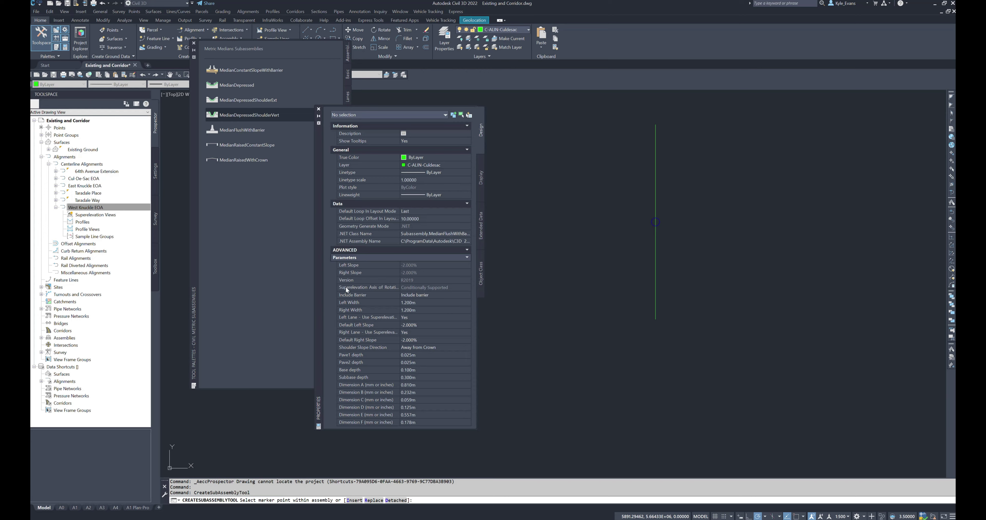
Omit the median's barrier and set its left and right widths to 1.335 m
{"action": "left_click", "coordinate": [434, 295]}
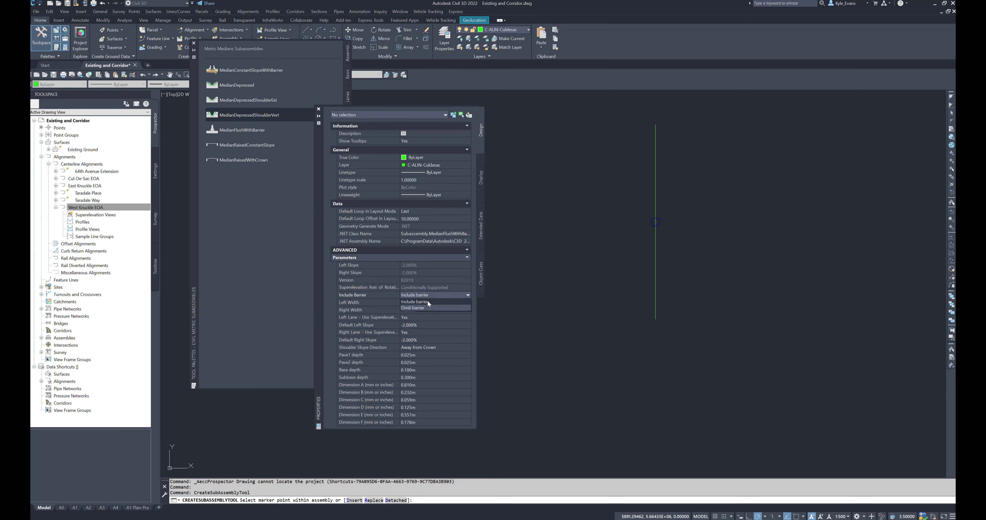
{"action": "left_click", "coordinate": [416, 308]}
{"action": "left_click", "coordinate": [428, 302]}
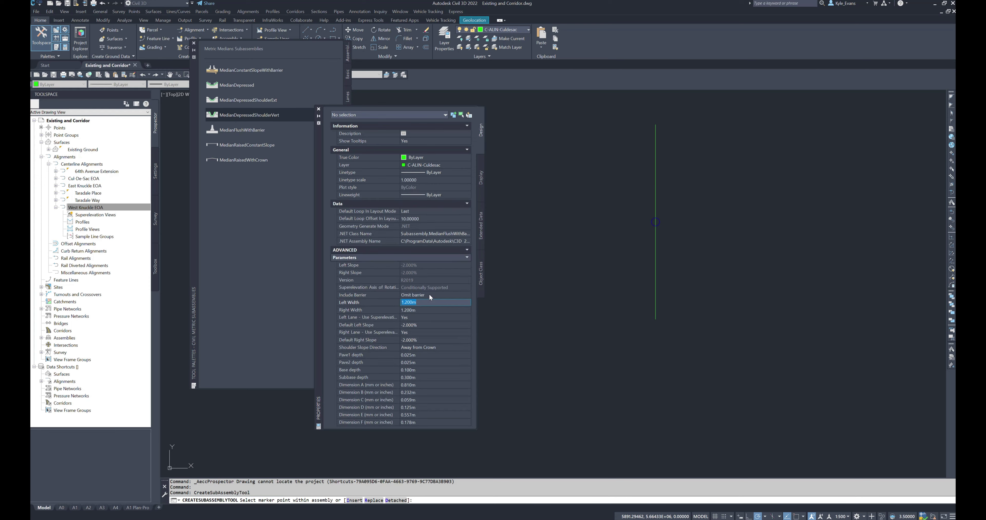
{"action": "type", "text": "1.335"}
{"action": "key", "text": "Tab"}
{"action": "type", "text": "1.33"}
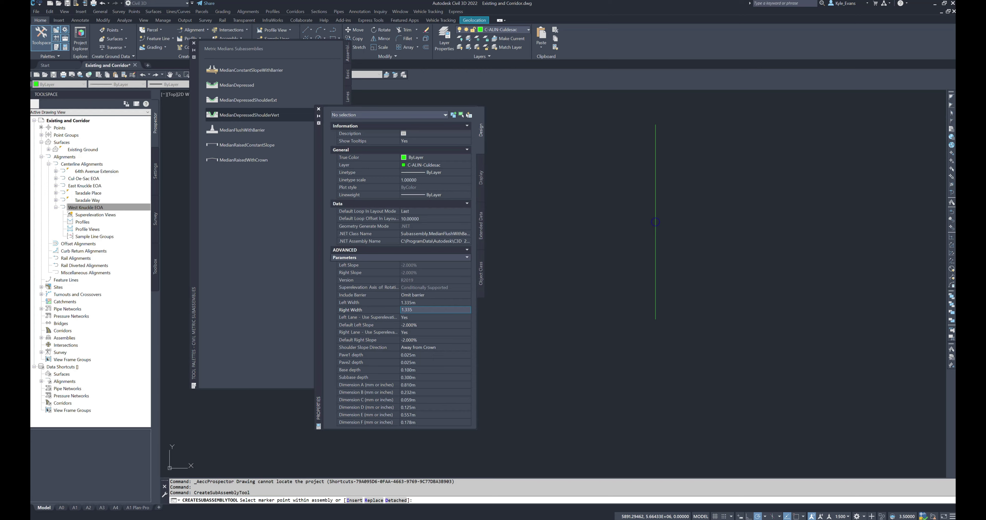
Turn off superelevation for both median lanes and set the default left and right slopes to 0%
{"action": "left_click", "coordinate": [428, 316]}
{"action": "left_click", "coordinate": [413, 328]}
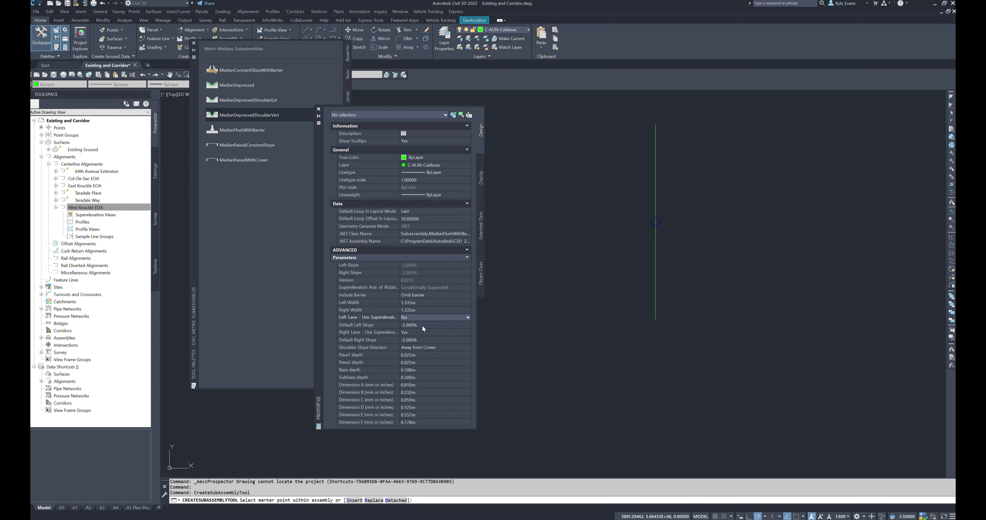
{"action": "left_click", "coordinate": [422, 325]}
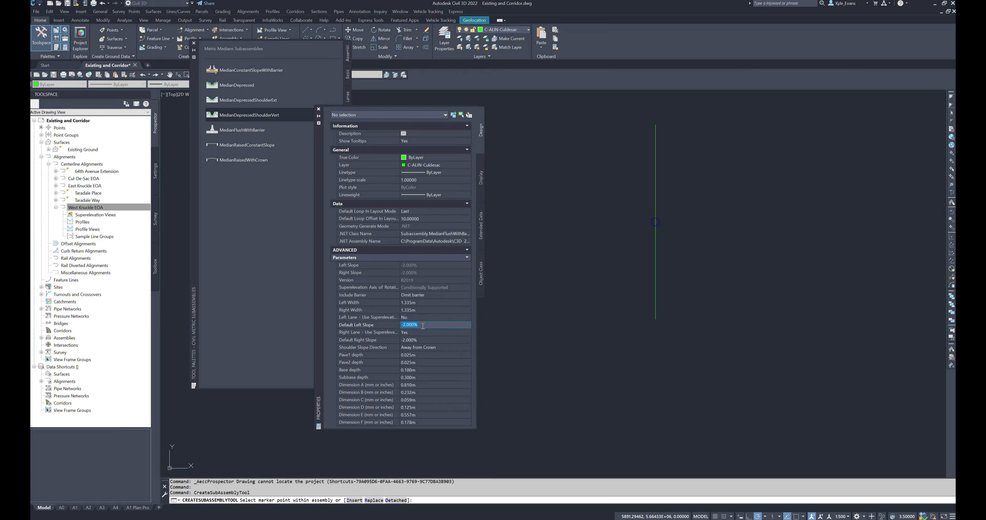
{"action": "left_click", "coordinate": [418, 341]}
{"action": "left_click", "coordinate": [422, 330]}
{"action": "left_click", "coordinate": [422, 331]}
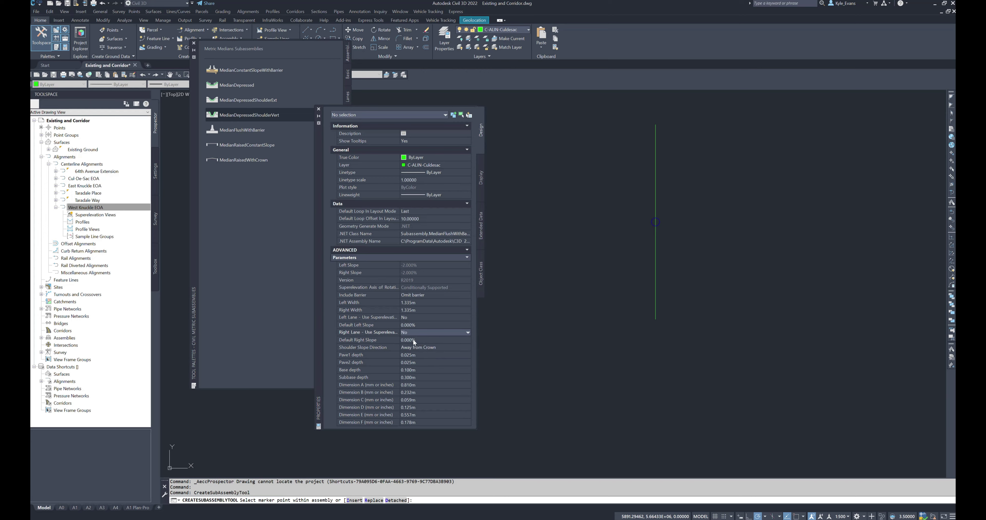
{"action": "left_click", "coordinate": [419, 340]}
{"action": "left_click", "coordinate": [422, 346]}
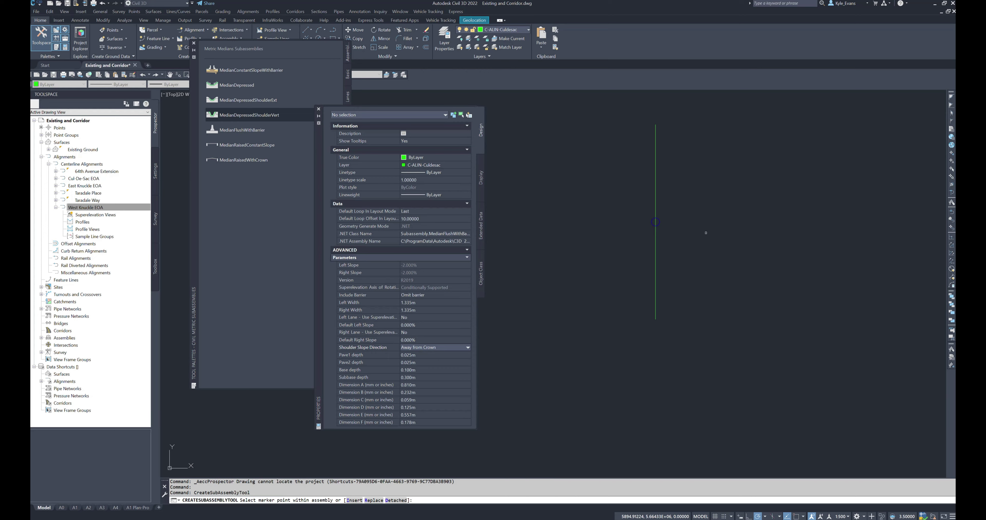
Set the median's Pave1, Pave2 and base depths to 0 and its subbase depth to 0.1 m
{"action": "left_click", "coordinate": [366, 355]}
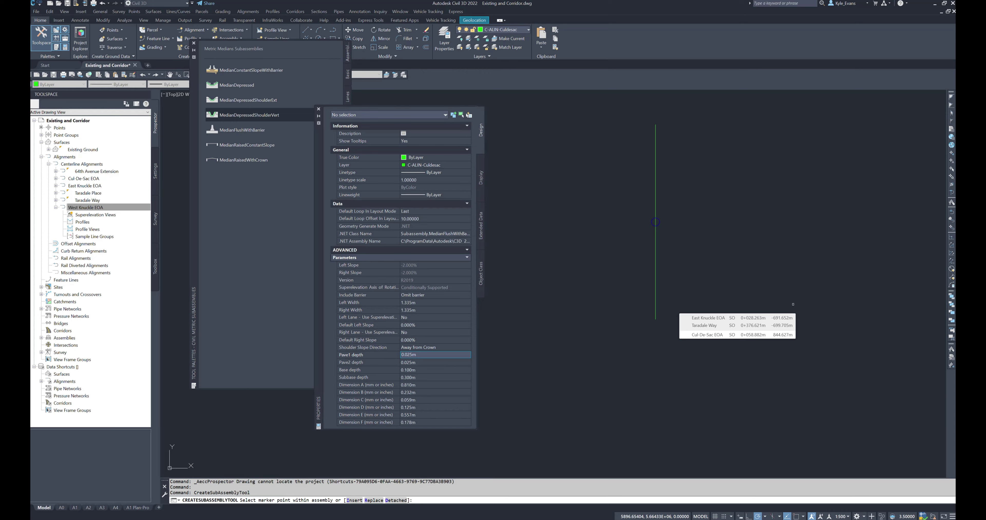
{"action": "left_click", "coordinate": [392, 356]}
{"action": "type", "text": "0"}
{"action": "left_click", "coordinate": [422, 362]}
{"action": "type", "text": "0"}
{"action": "left_click", "coordinate": [417, 370]}
{"action": "type", "text": "0"}
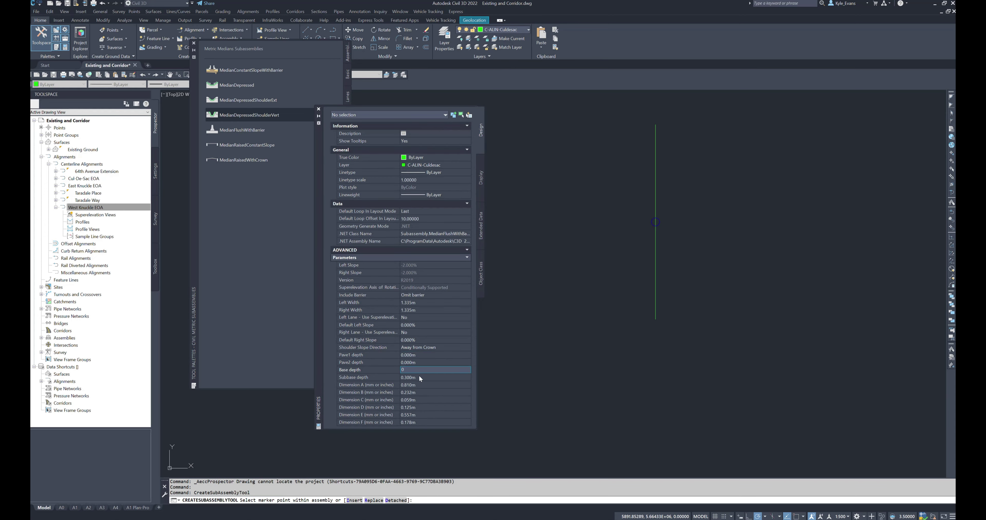
{"action": "left_click", "coordinate": [419, 376]}
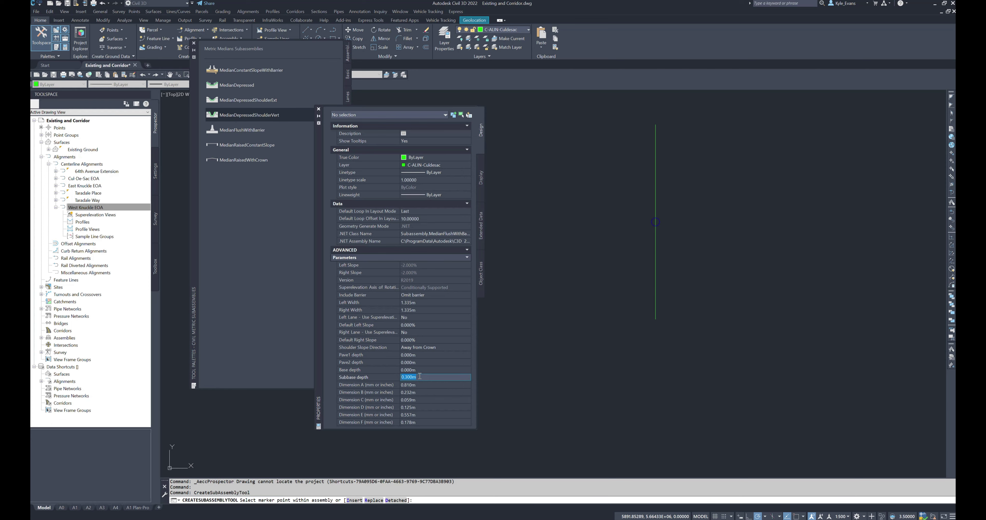
{"action": "type", "text": "0.1"}
{"action": "key", "text": "Tab"}
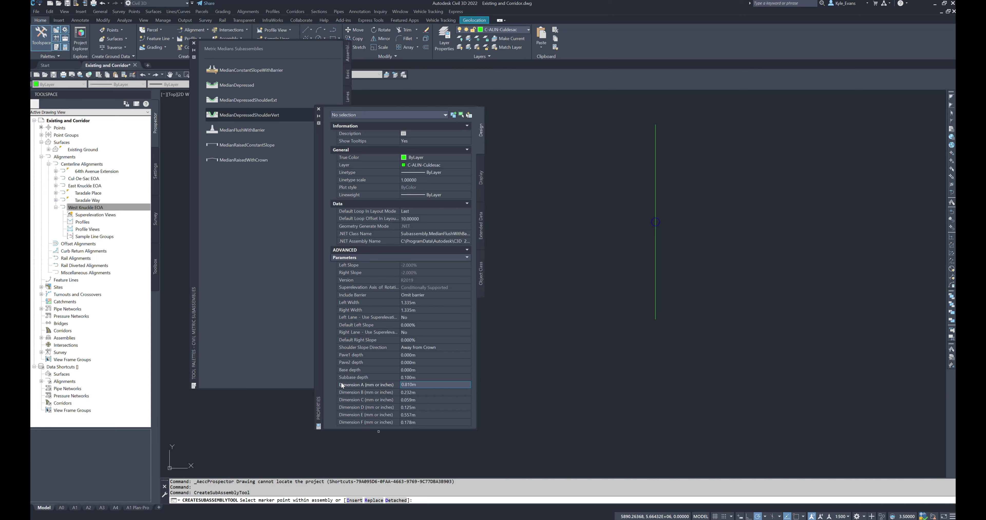
Attach the median subassembly to the baseline marker of the new assembly
{"action": "mouse_move", "coordinate": [353, 411]}
{"action": "left_click", "coordinate": [655, 222]}
{"action": "mouse_move", "coordinate": [633, 241]}
{"action": "middle_mouse_down"}
{"action": "mouse_move", "coordinate": [627, 312]}
{"action": "mouse_move", "coordinate": [646, 300]}
{"action": "middle_mouse_up"}
{"action": "scroll", "coordinate": [590, 356], "scroll_direction": "up", "scroll_amount": 2}
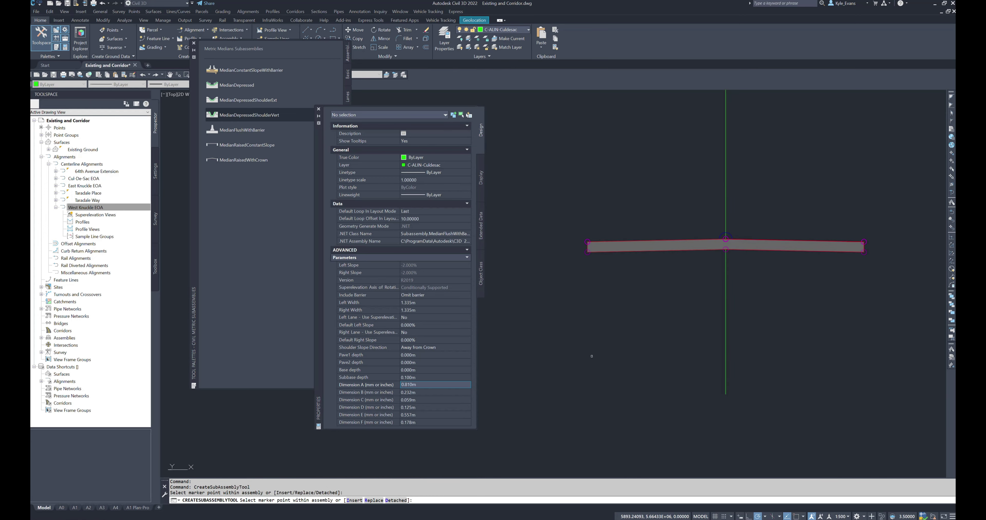
{"action": "scroll", "coordinate": [660, 268], "scroll_direction": "down", "scroll_amount": 2}
{"action": "middle_click_drag", "start_coordinate": [654, 265], "coordinate": [582, 264]}
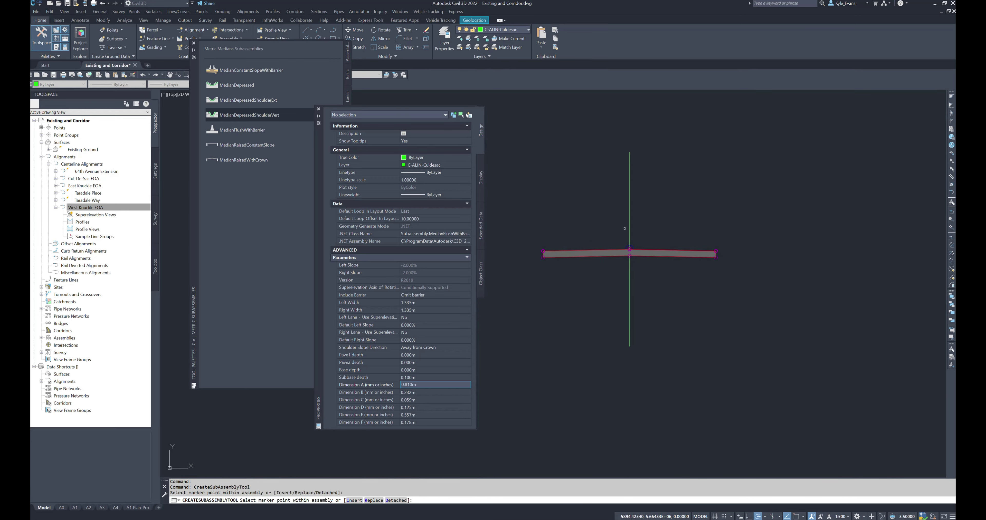
{"action": "scroll", "coordinate": [655, 260], "scroll_direction": "up", "scroll_amount": 2}
{"action": "scroll", "coordinate": [655, 260], "scroll_direction": "up", "scroll_amount": 2}
{"action": "scroll", "coordinate": [609, 272], "scroll_direction": "down", "scroll_amount": 2}
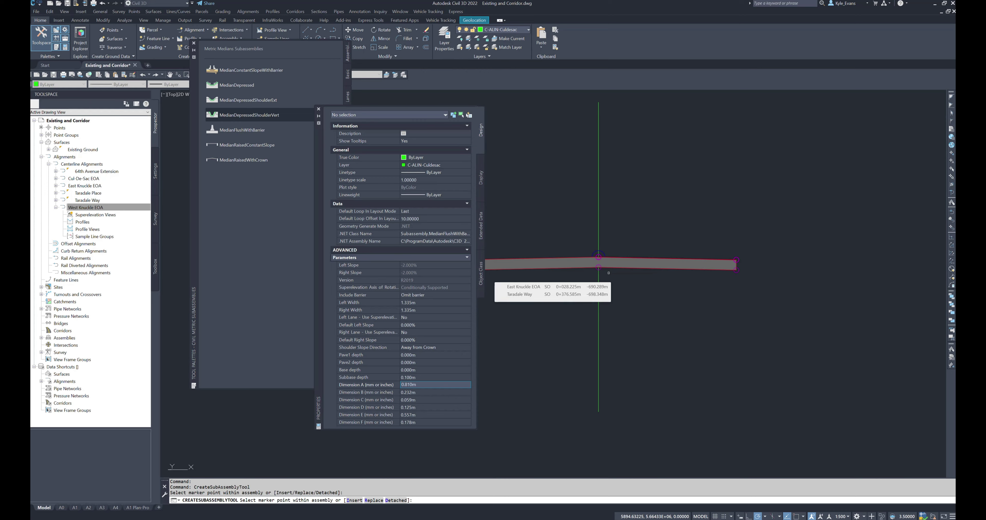
{"action": "middle_click_drag", "start_coordinate": [608, 273], "coordinate": [675, 269]}
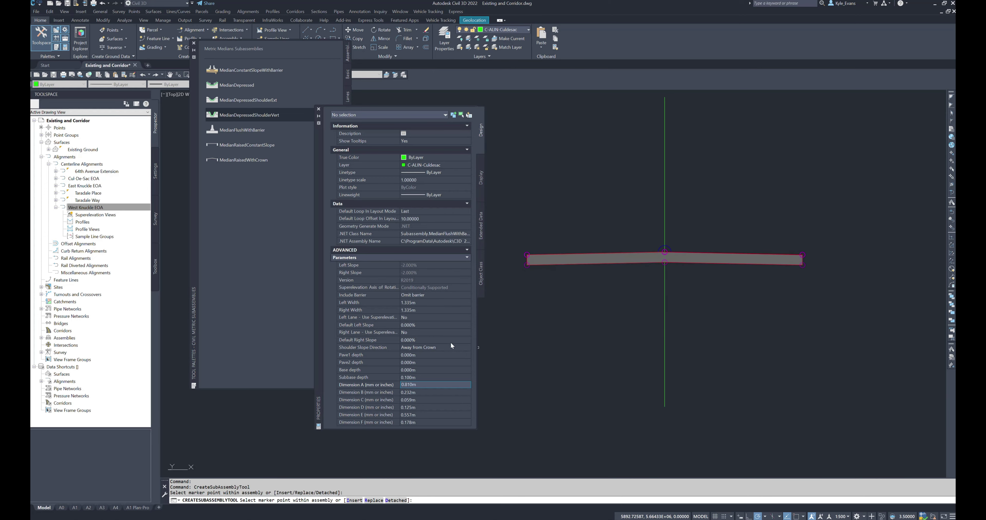
Check the median's default slope parameters against the median cross-section in the design guidelines PDF
{"action": "left_click", "coordinate": [434, 340]}
{"action": "left_click", "coordinate": [415, 325]}
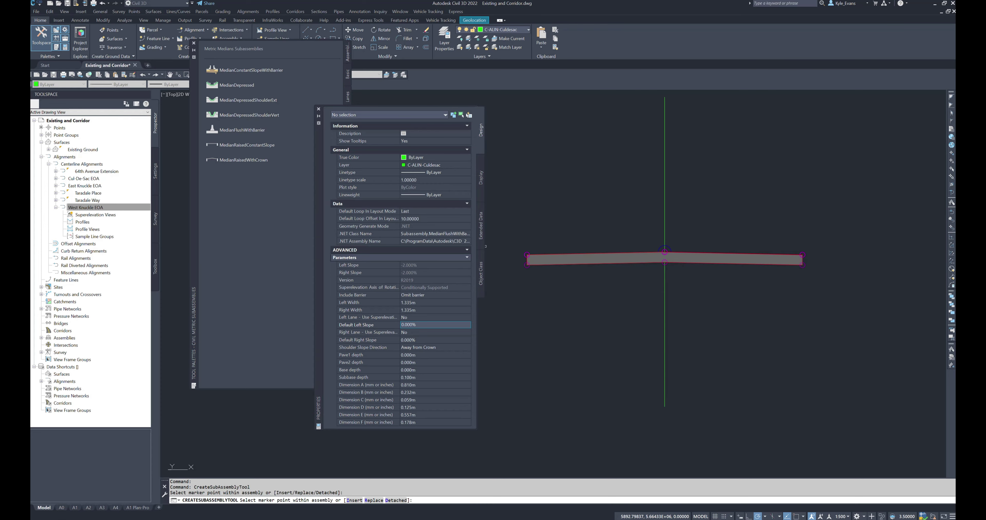
{"action": "key", "text": "alt+Tab"}
{"action": "scroll", "coordinate": [455, 281], "scroll_direction": "right", "scroll_amount": 10}
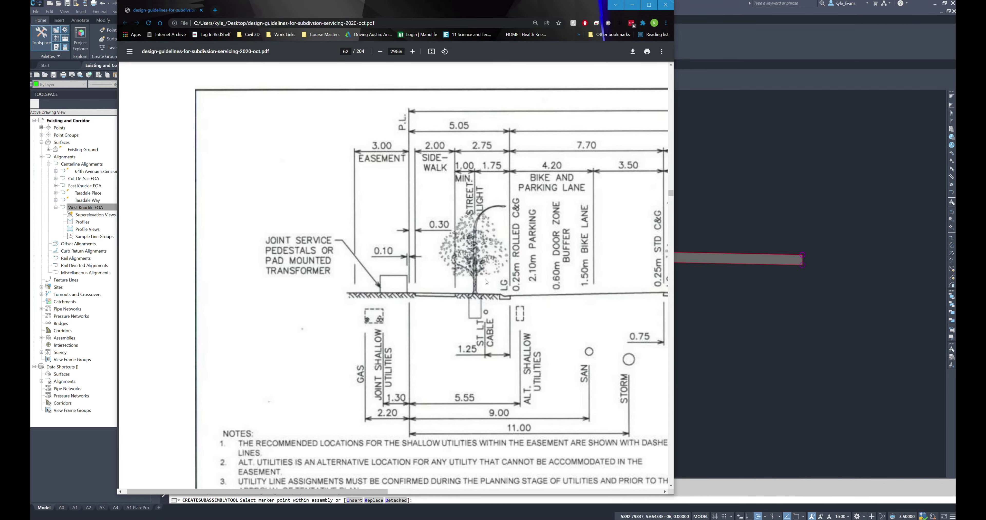
{"action": "scroll", "coordinate": [342, 292], "scroll_direction": "left", "scroll_amount": 3}
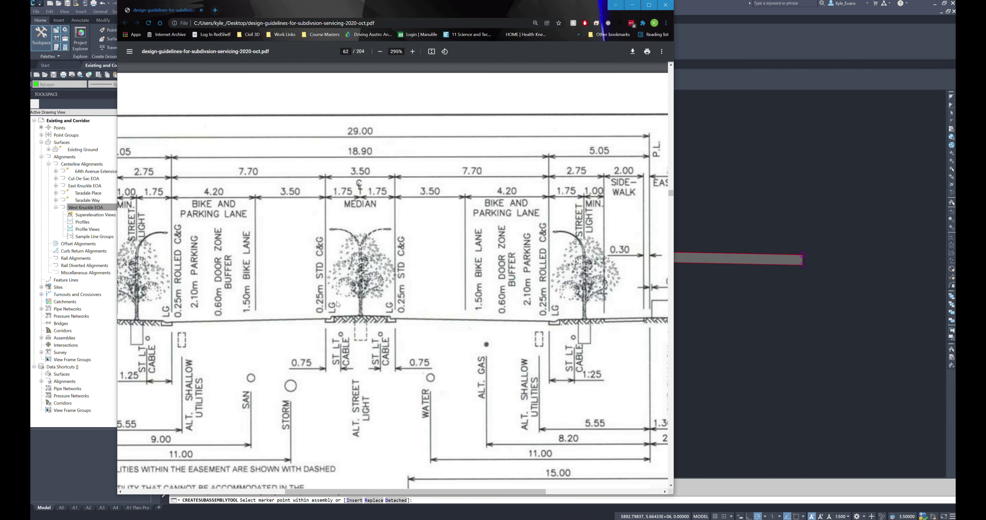
{"action": "left_click", "coordinate": [773, 226]}
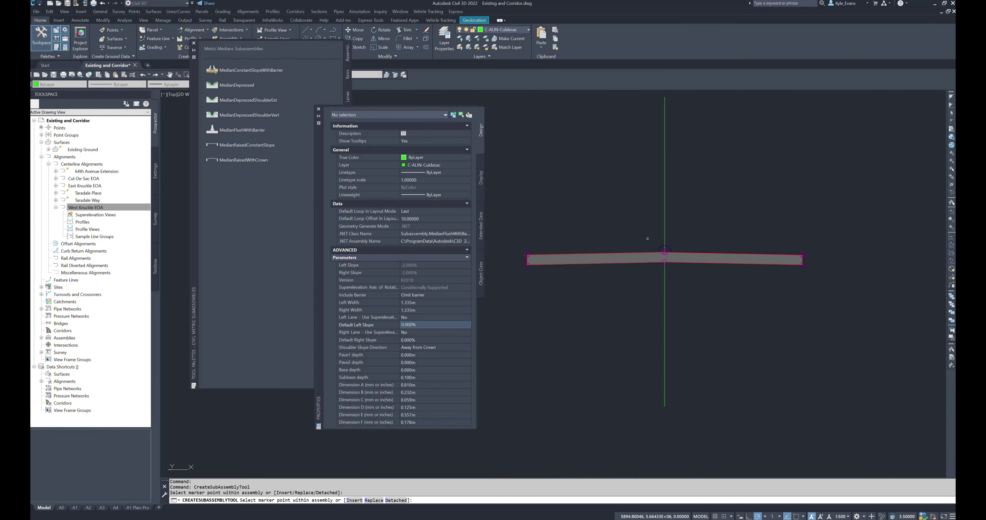
End the subassembly insertion and open the properties of the placed median
{"action": "right_click", "coordinate": [538, 209]}
{"action": "left_click", "coordinate": [555, 213]}
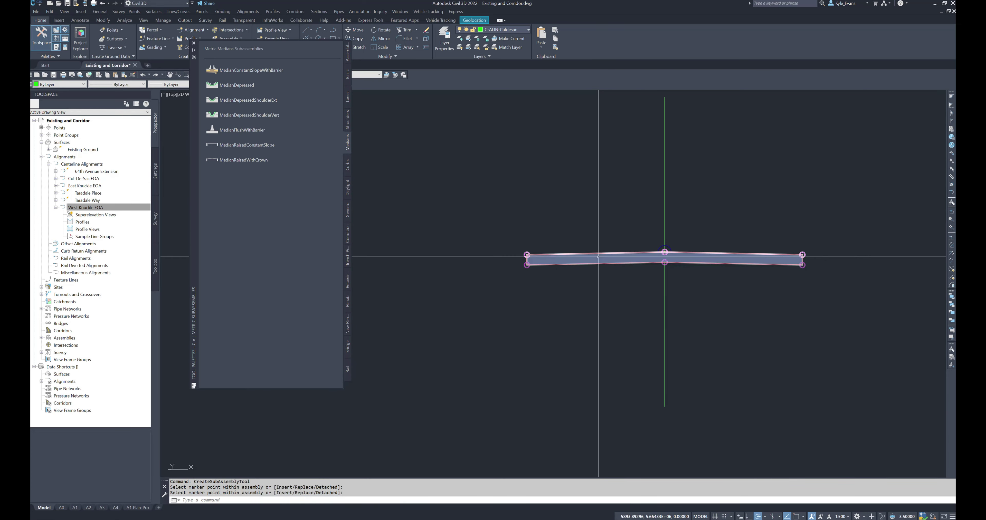
{"action": "key", "text": "Escape"}
{"action": "left_click", "coordinate": [542, 262]}
{"action": "middle_click_drag", "start_coordinate": [601, 263], "coordinate": [543, 326]}
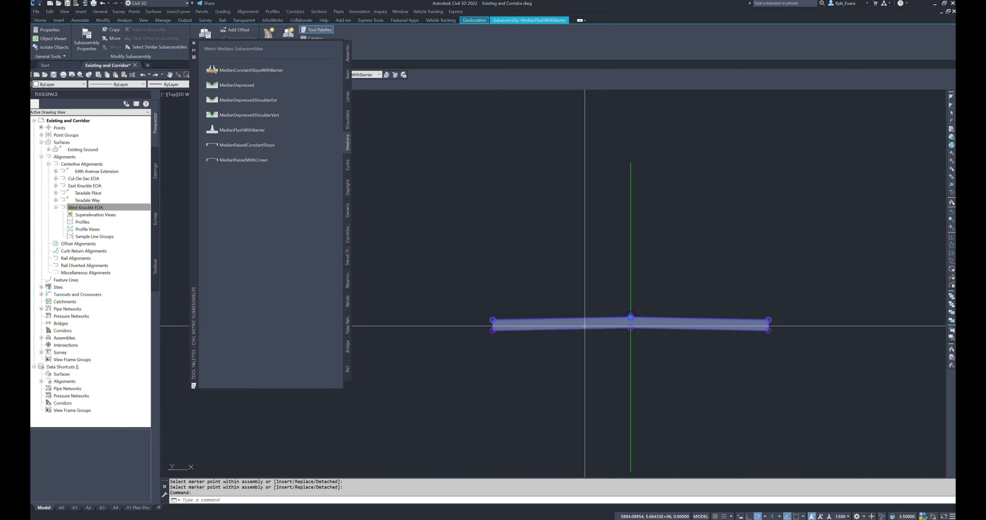
{"action": "right_click", "coordinate": [513, 232]}
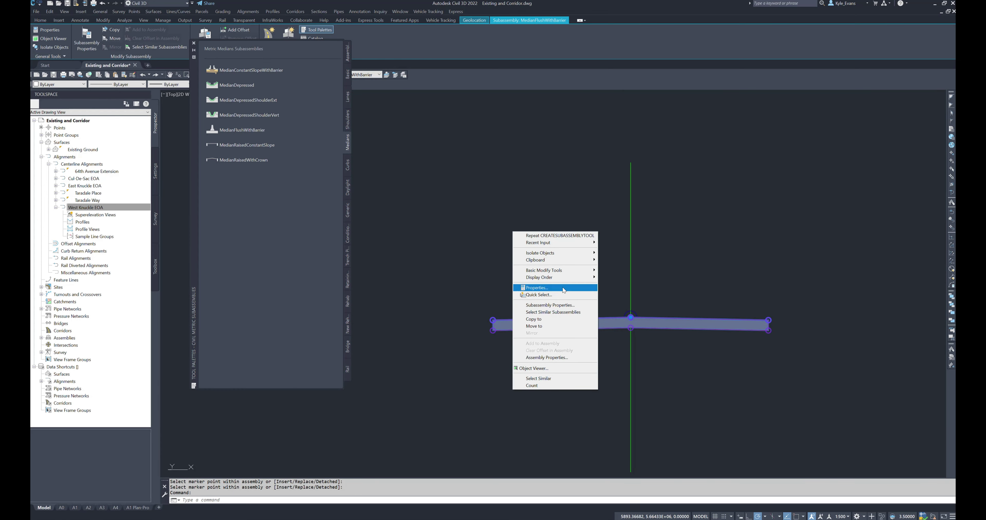
{"action": "left_click", "coordinate": [536, 288]}
Try including the barrier on the placed median and set it back to Omit barrier
{"action": "double_click", "coordinate": [440, 315]}
{"action": "left_click", "coordinate": [437, 317]}
{"action": "left_click", "coordinate": [436, 324]}
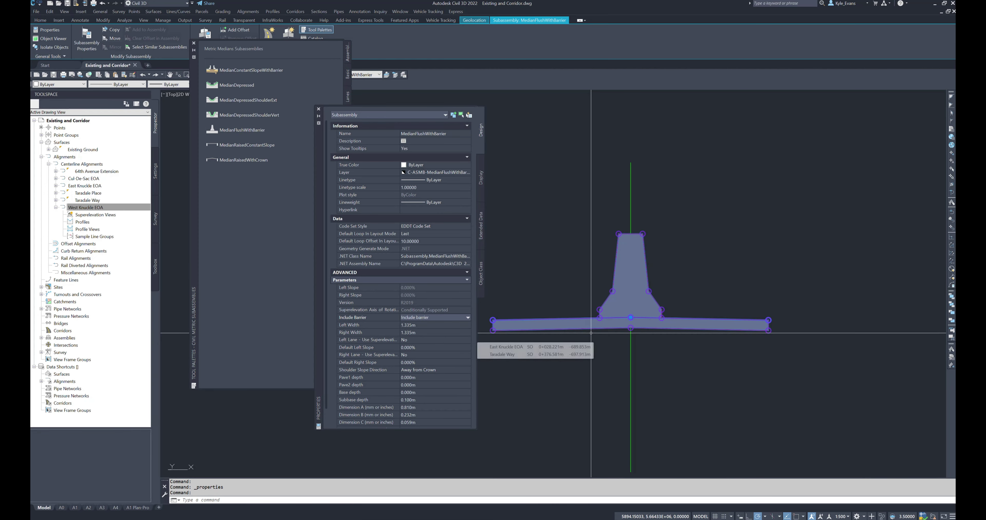
{"action": "left_click", "coordinate": [452, 318]}
{"action": "left_click", "coordinate": [421, 330]}
{"action": "middle_click_drag", "start_coordinate": [501, 317], "coordinate": [555, 271]}
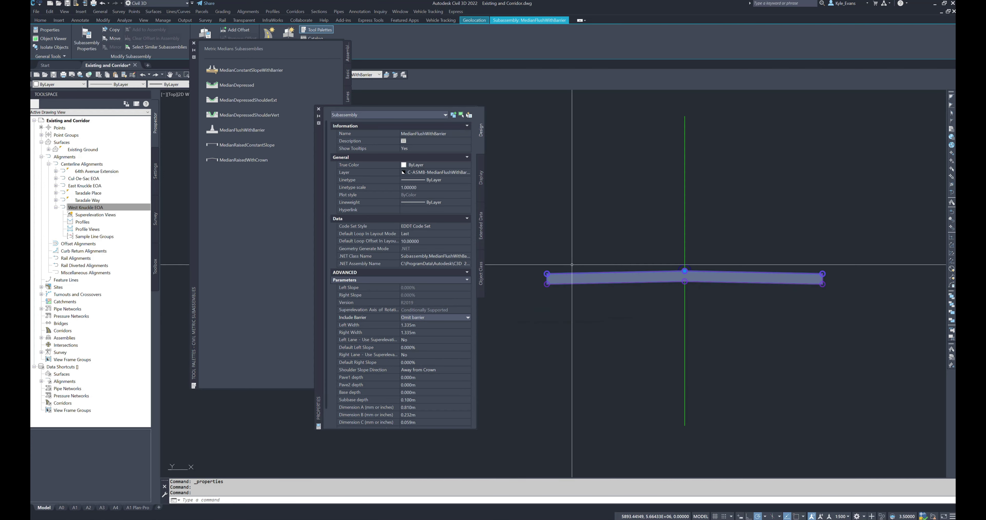
{"action": "scroll", "coordinate": [436, 324], "scroll_direction": "down", "scroll_amount": 3}
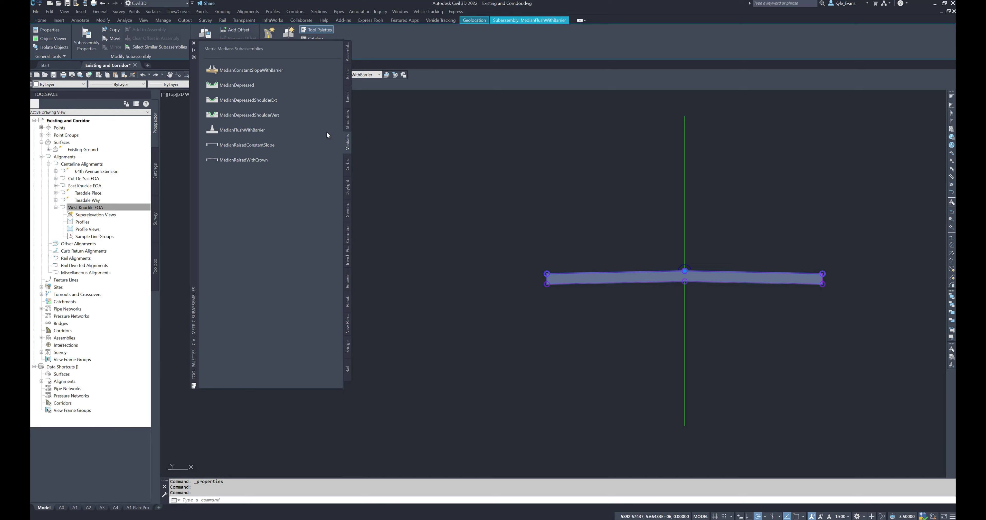
Start adding the metric UrbanCurbGutterValley1 curb subassembly and set its insertion point to Curb Back
{"action": "left_click", "coordinate": [345, 172]}
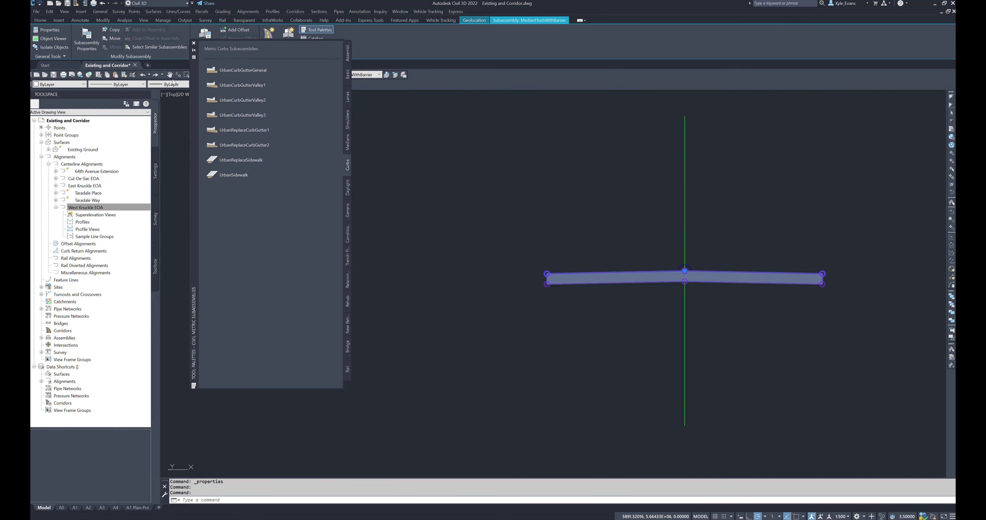
{"action": "left_click", "coordinate": [246, 84]}
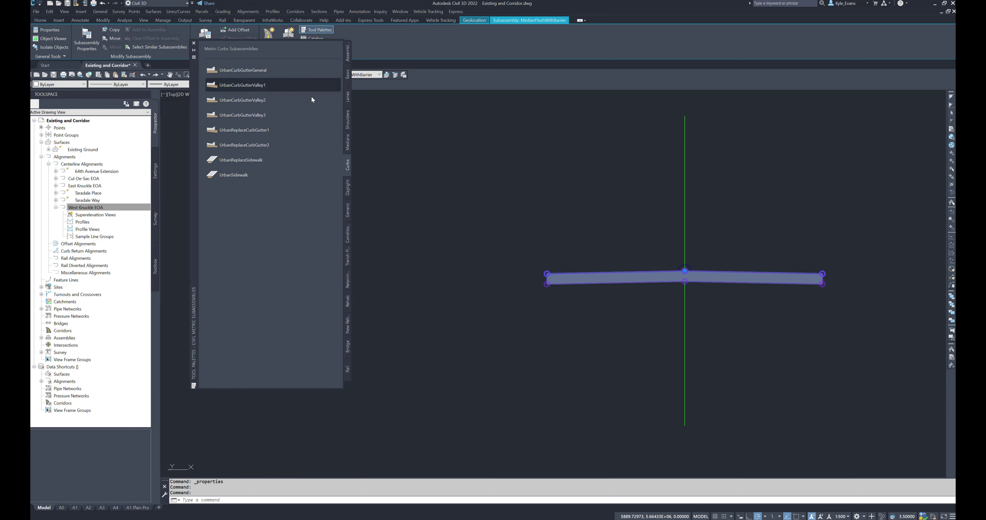
{"action": "mouse_move", "coordinate": [773, 238]}
{"action": "middle_mouse_down"}
{"action": "mouse_move", "coordinate": [759, 231]}
{"action": "mouse_move", "coordinate": [751, 187]}
{"action": "middle_mouse_up"}
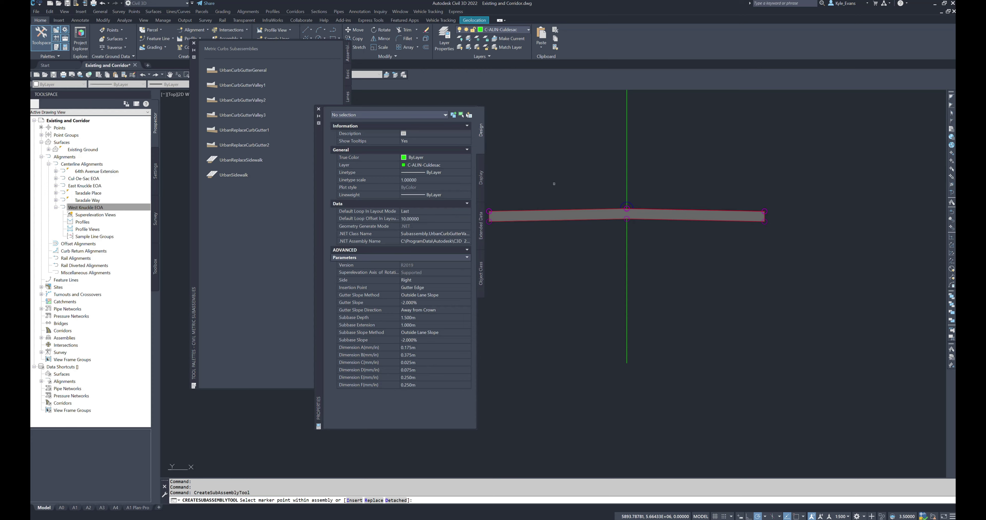
{"action": "middle_click_drag", "start_coordinate": [779, 281], "coordinate": [732, 306]}
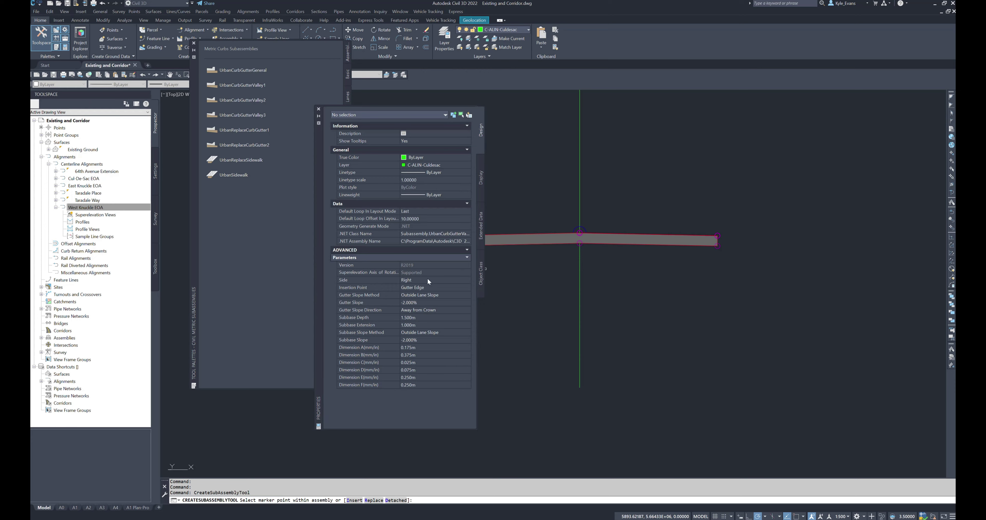
{"action": "left_click", "coordinate": [449, 288]}
{"action": "left_click", "coordinate": [468, 287]}
{"action": "left_click", "coordinate": [431, 300]}
{"action": "scroll", "coordinate": [716, 237], "scroll_direction": "up", "scroll_amount": 3}
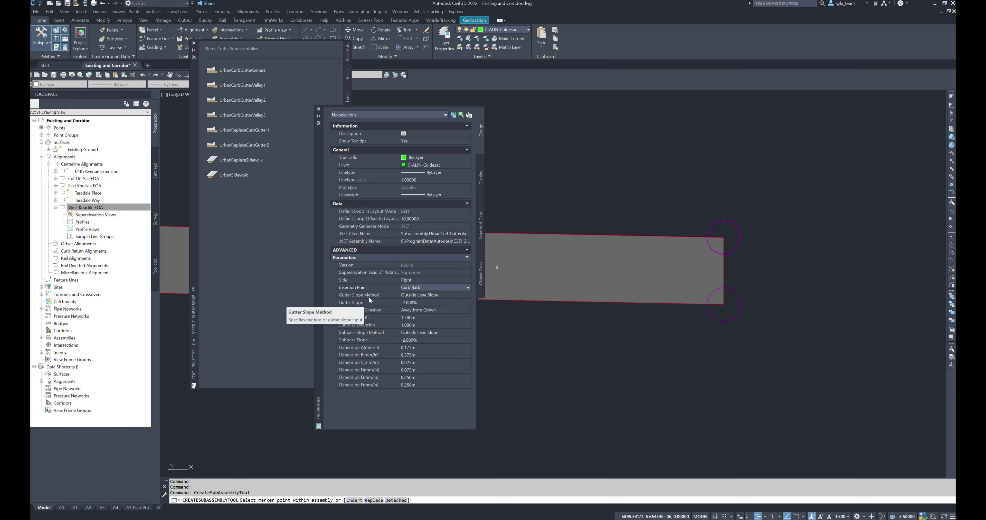
Set the curb's gutter slope to -10% and its gutter slope direction to Towards Crown
{"action": "left_click", "coordinate": [430, 300]}
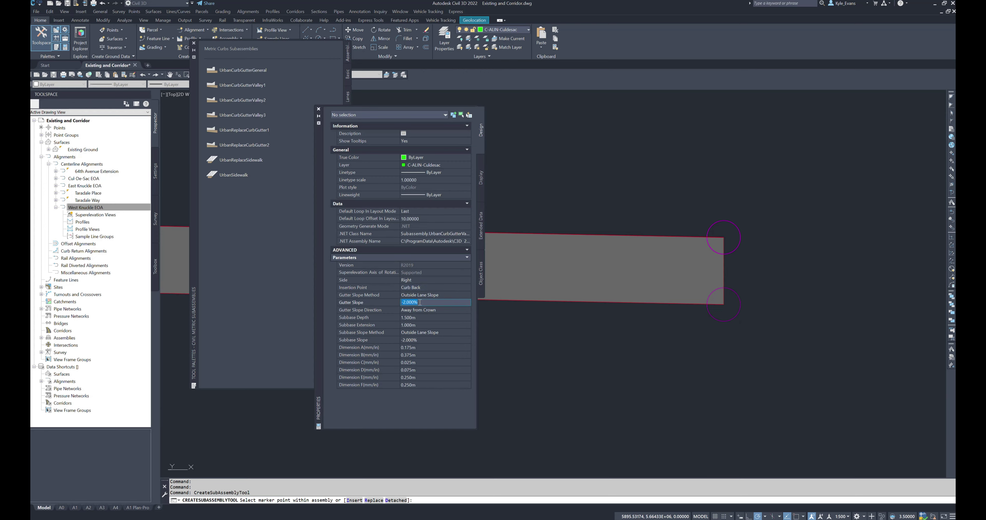
{"action": "type", "text": "-10"}
{"action": "key", "text": "Return"}
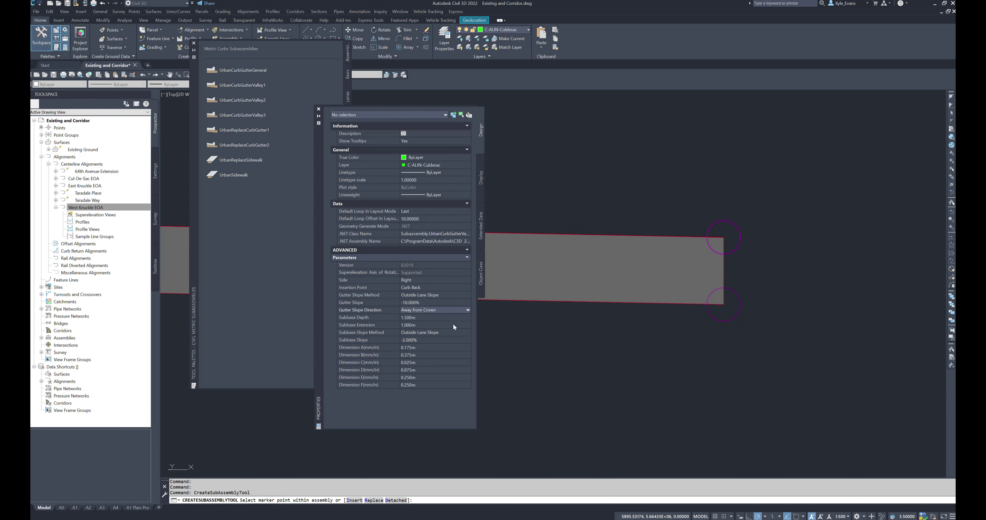
{"action": "left_click", "coordinate": [445, 311]}
{"action": "left_click", "coordinate": [422, 324]}
Set the curb's subbase depth and subbase extension to 0 m, keeping Outside Lane Slope as the subbase slope method
{"action": "left_click", "coordinate": [430, 318]}
{"action": "type", "text": "0"}
{"action": "key", "text": "Return"}
{"action": "type", "text": "0"}
{"action": "left_click", "coordinate": [426, 333]}
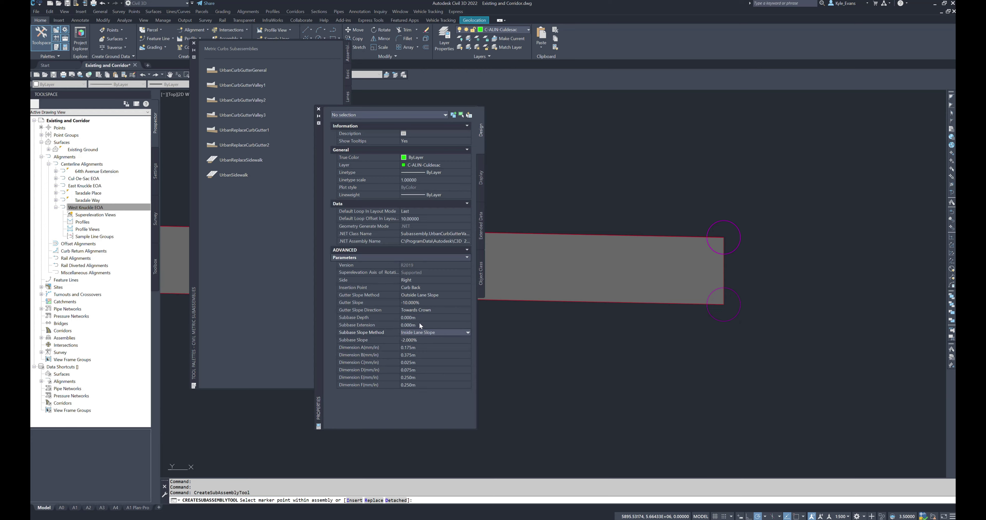
{"action": "left_click", "coordinate": [421, 333]}
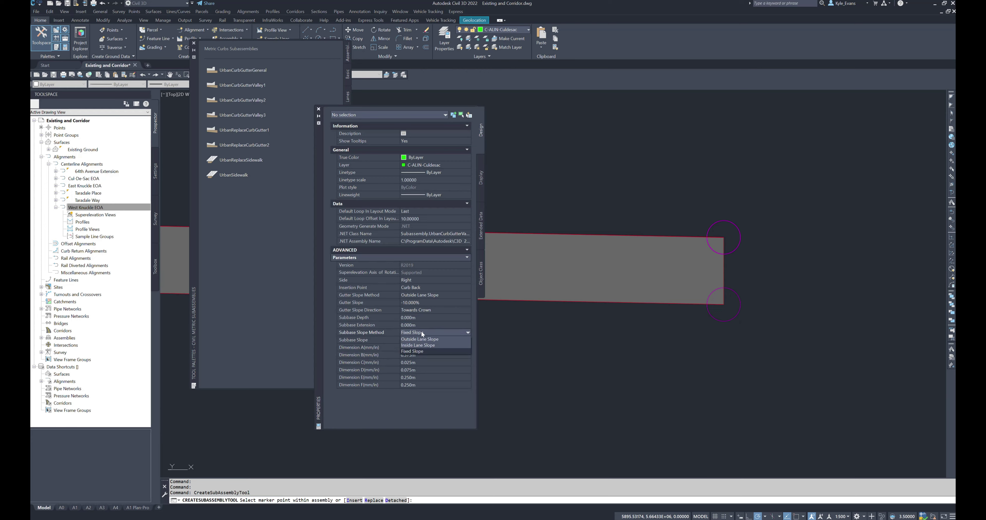
{"action": "left_click", "coordinate": [420, 339]}
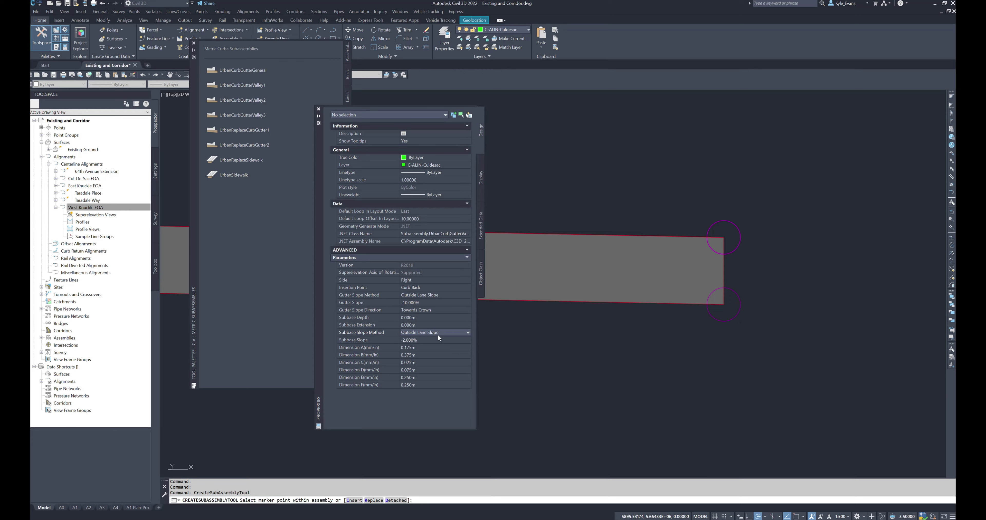
Set the curb's Dimension A to 0.165 m, Dimension B to 0.25 m and Dimension C to 0.025 m
{"action": "left_click", "coordinate": [417, 347]}
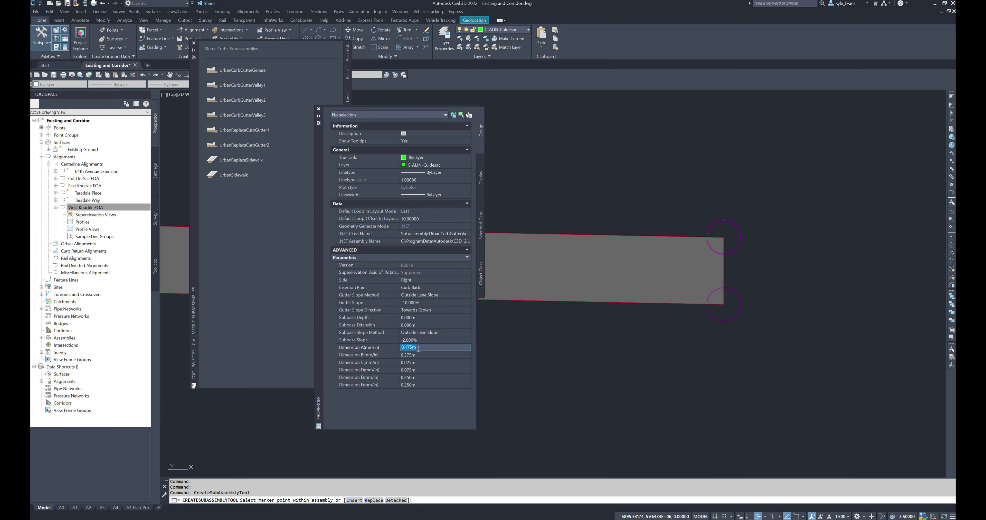
{"action": "type", "text": "."}
{"action": "left_click", "coordinate": [431, 351]}
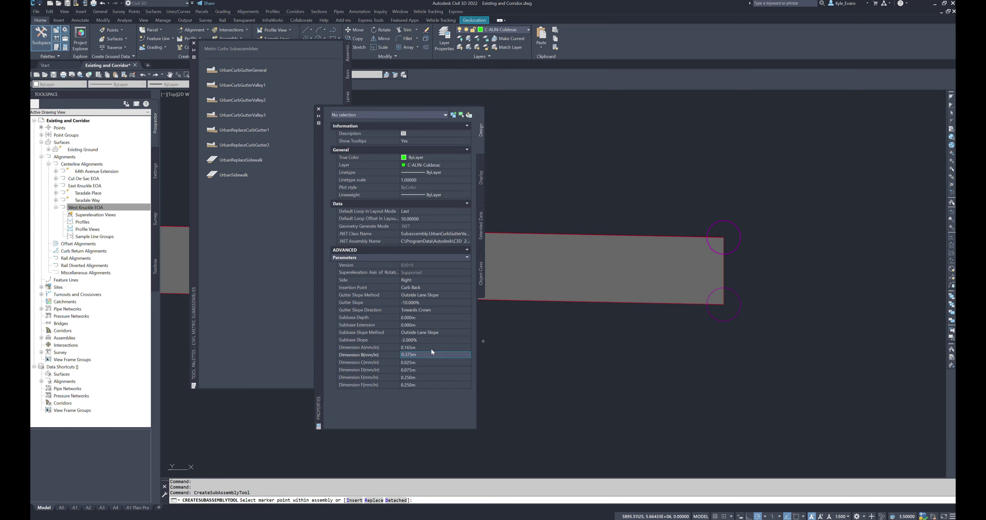
{"action": "left_click", "coordinate": [388, 356]}
{"action": "type", "text": ".25"}
{"action": "key", "text": "Tab"}
{"action": "key", "text": "BackSpace"}
{"action": "type", "text": ".025"}
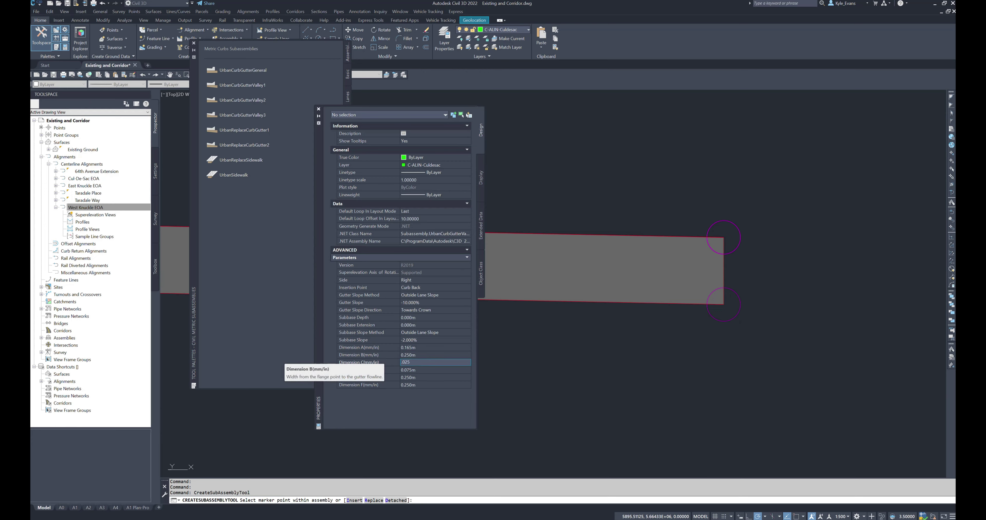
Set the curb's Dimension D to 0.14 m, Dimension E to 0.165 m and Dimension F to 0.28 m
{"action": "key", "text": "Tab"}
{"action": "type", "text": ".14"}
{"action": "key", "text": "Tab"}
{"action": "type", "text": ".16"}
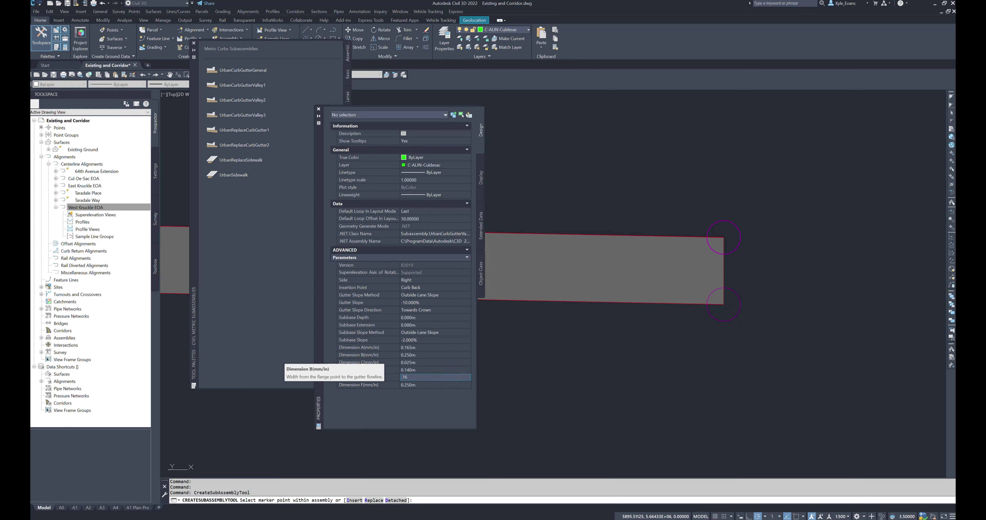
{"action": "type", "text": "5"}
{"action": "key", "text": "Tab"}
{"action": "type", "text": ".280"}
{"action": "key", "text": "Return"}
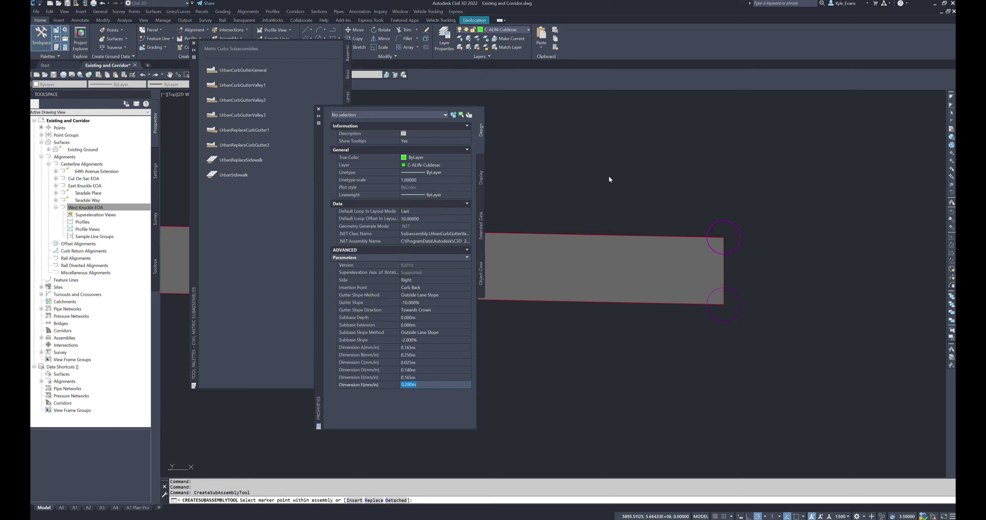
Attach the configured curb to the upper marker at the median's right edge and end the insertion
{"action": "left_click", "coordinate": [728, 221]}
{"action": "scroll", "coordinate": [727, 233], "scroll_direction": "down", "scroll_amount": 3}
{"action": "right_click", "coordinate": [727, 226]}
{"action": "left_click", "coordinate": [750, 229]}
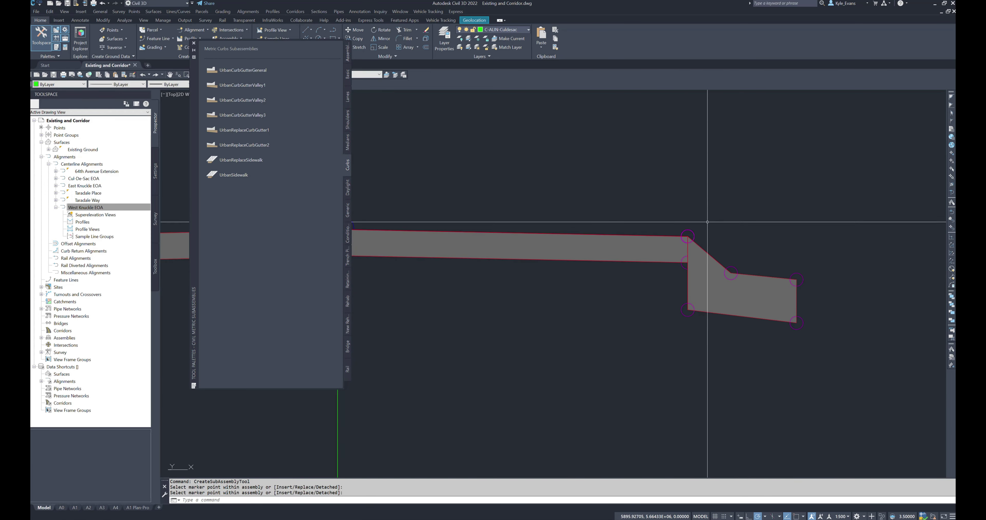
Open the properties of the placed curb and move them clear of the subassembly list
{"action": "left_click", "coordinate": [694, 241]}
{"action": "right_click", "coordinate": [704, 189]}
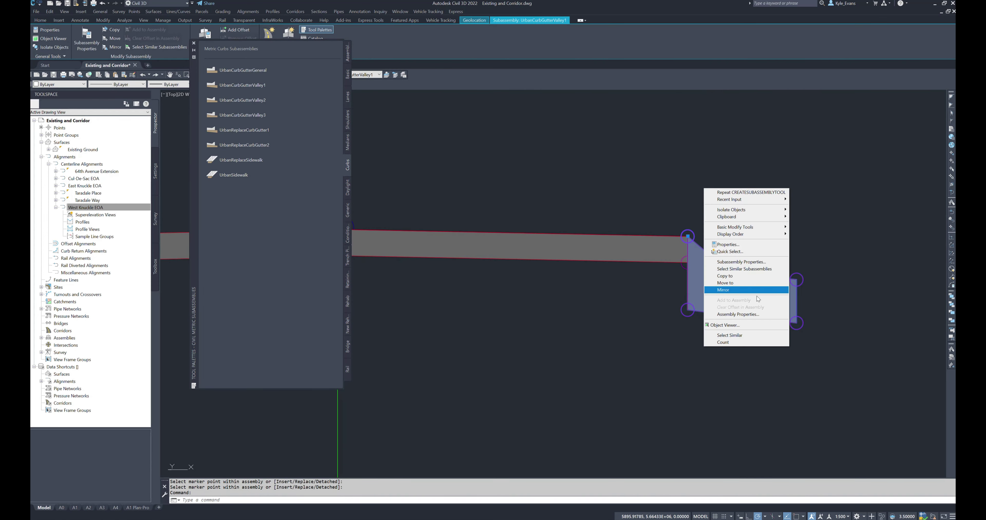
{"action": "left_click", "coordinate": [737, 262]}
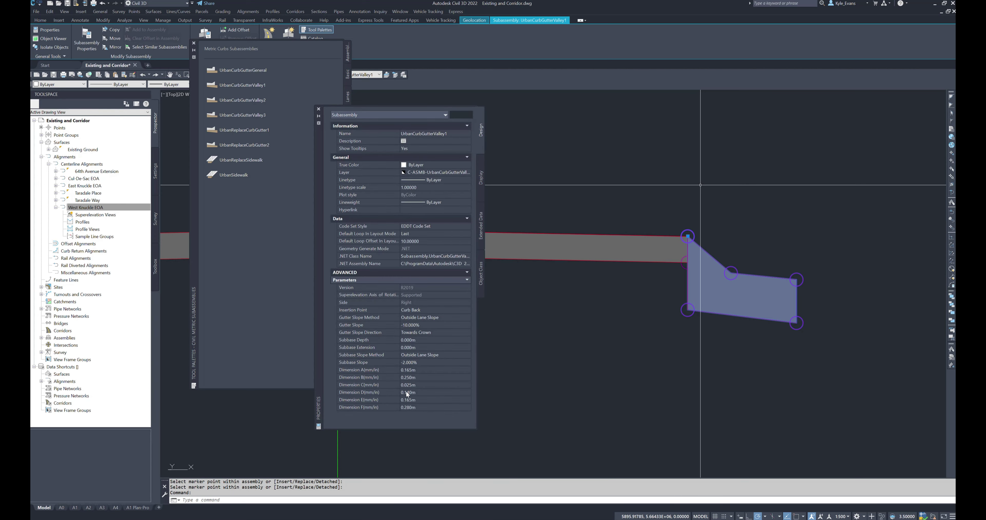
{"action": "left_click_drag", "start_coordinate": [328, 202], "coordinate": [390, 163]}
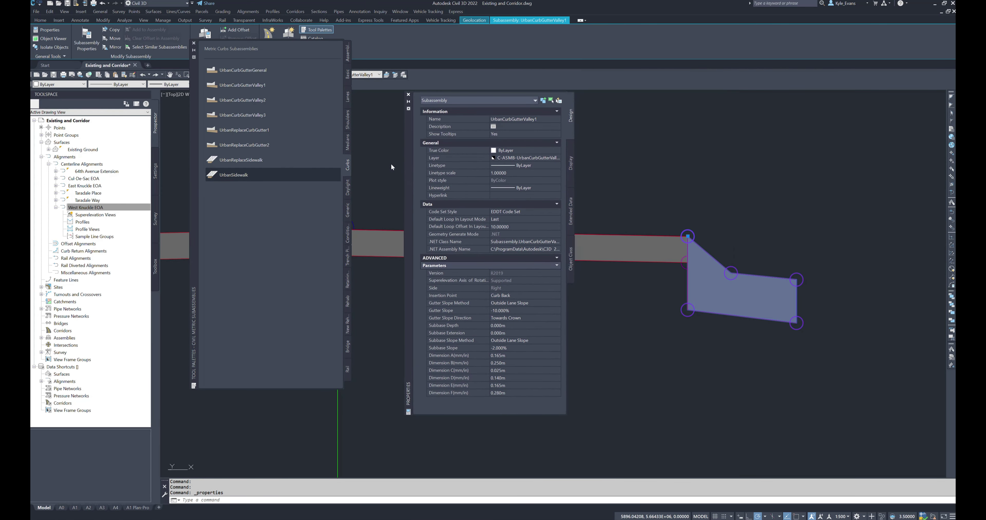
Review the dimension diagram in the UrbanCurbGutterValley1 help against the placed curb, then close the help
{"action": "right_click", "coordinate": [240, 86]}
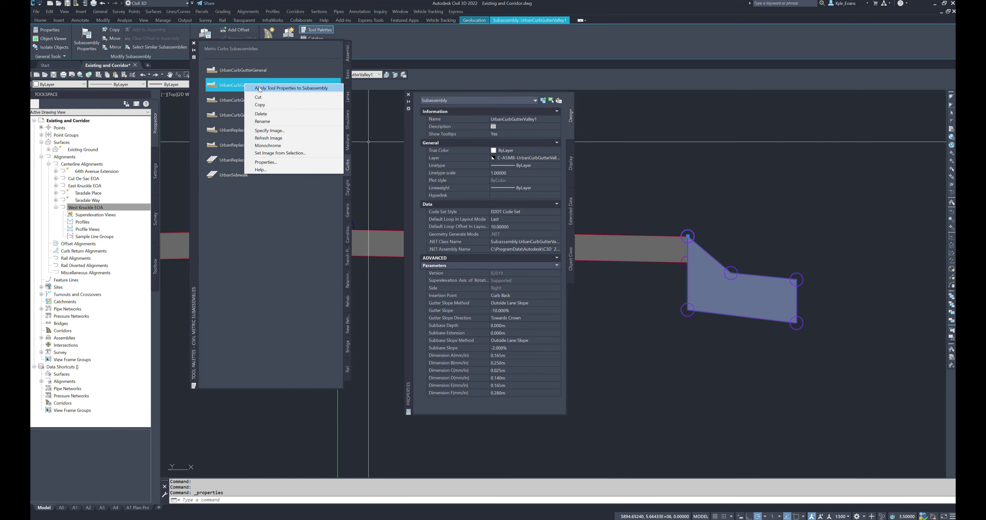
{"action": "left_click", "coordinate": [262, 172]}
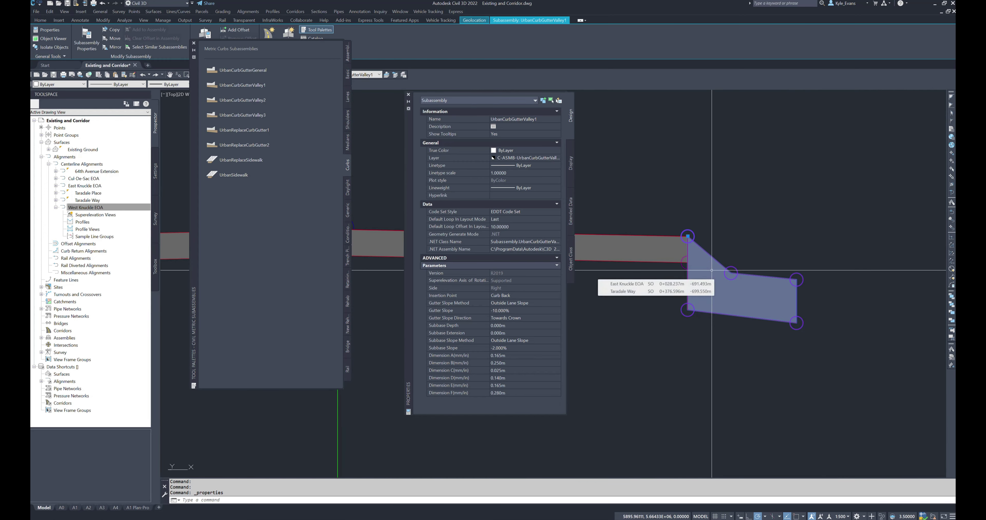
{"action": "right_click", "coordinate": [248, 85]}
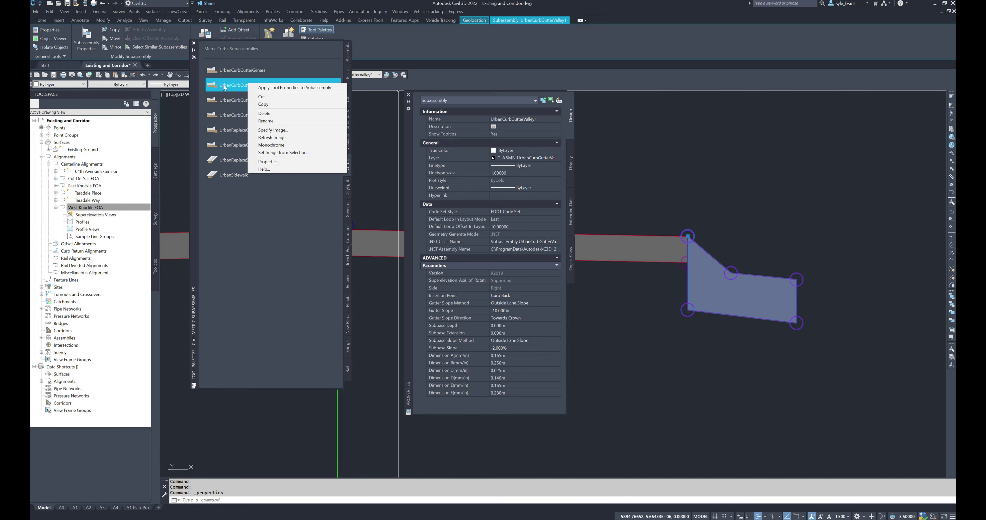
{"action": "left_click", "coordinate": [273, 169]}
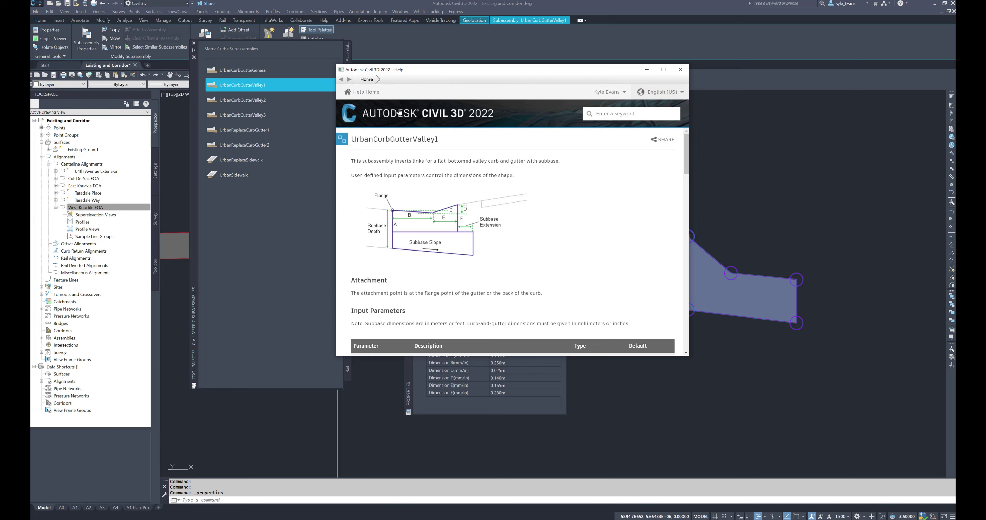
{"action": "left_click_drag", "start_coordinate": [410, 71], "coordinate": [613, 38]}
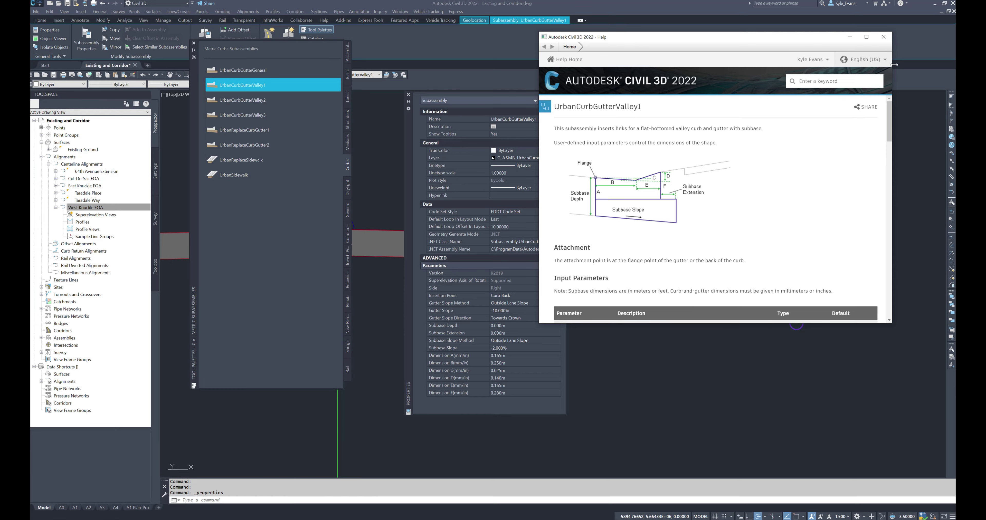
{"action": "left_click", "coordinate": [883, 37]}
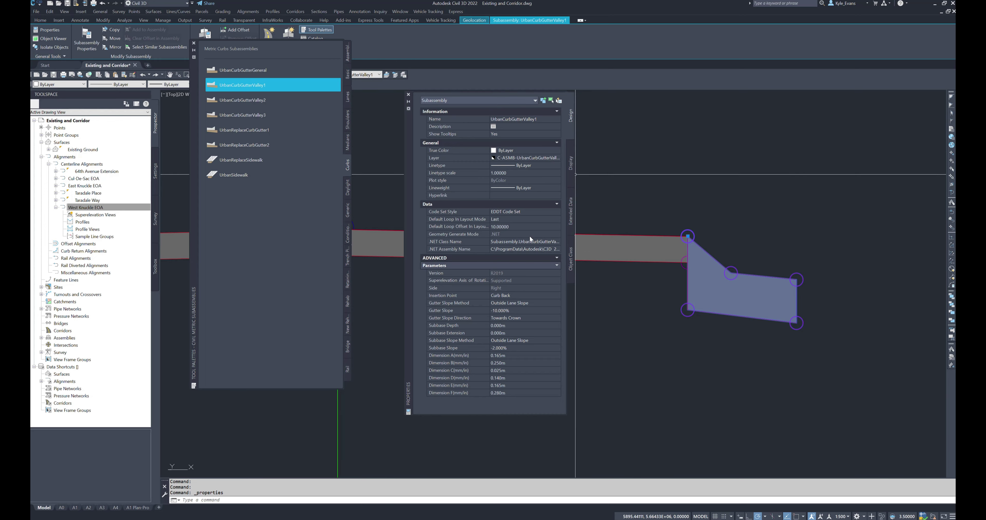
Measure the perpendicular distance from the gutter's outer top endpoint to the assembly baseline
{"action": "middle_click_drag", "start_coordinate": [678, 345], "coordinate": [711, 315]}
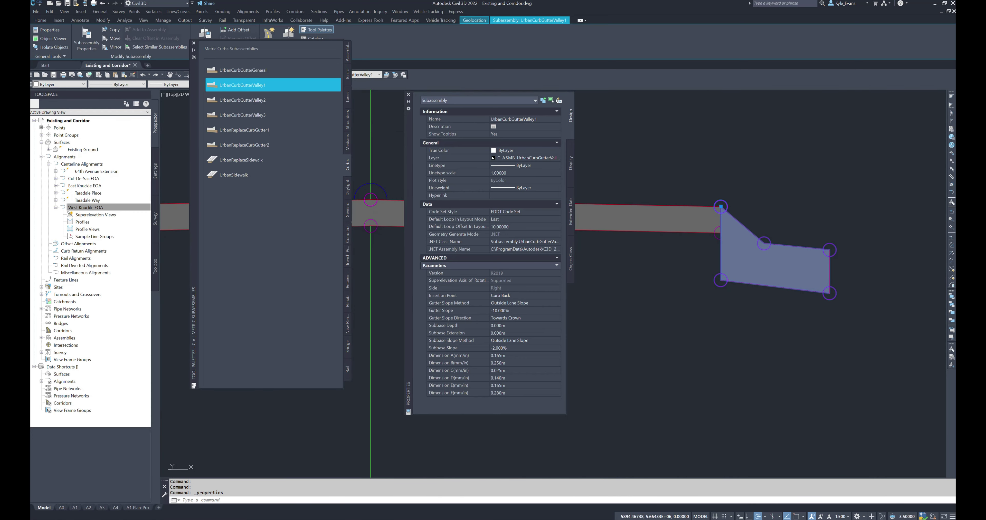
{"action": "key", "text": "alt+Tab"}
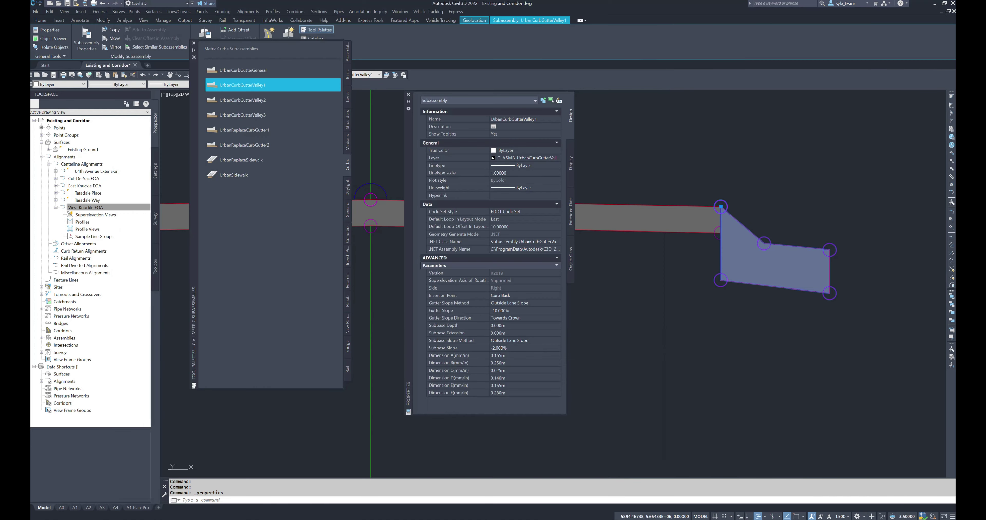
{"action": "scroll", "coordinate": [799, 329], "scroll_direction": "down", "scroll_amount": 2}
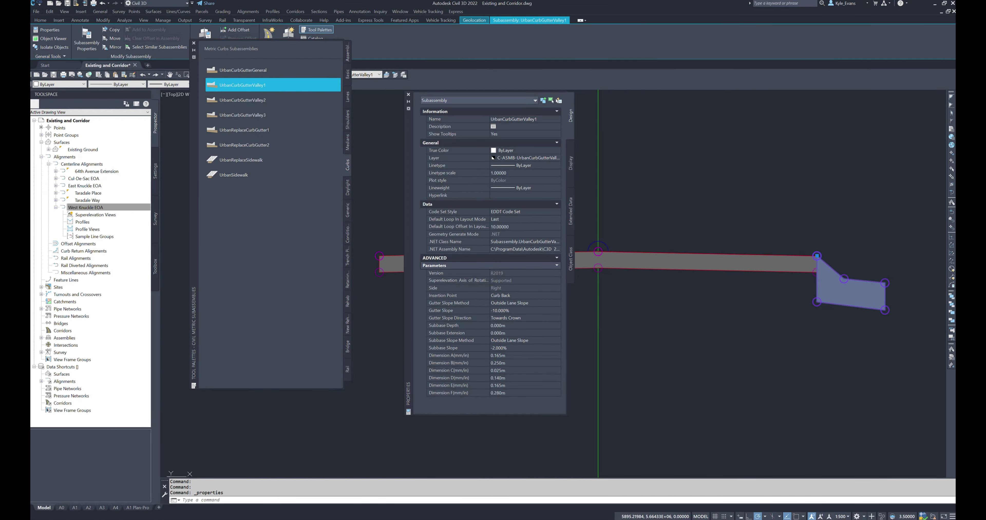
{"action": "key", "text": "Escape"}
{"action": "type", "text": "dist"}
{"action": "key", "text": "Return"}
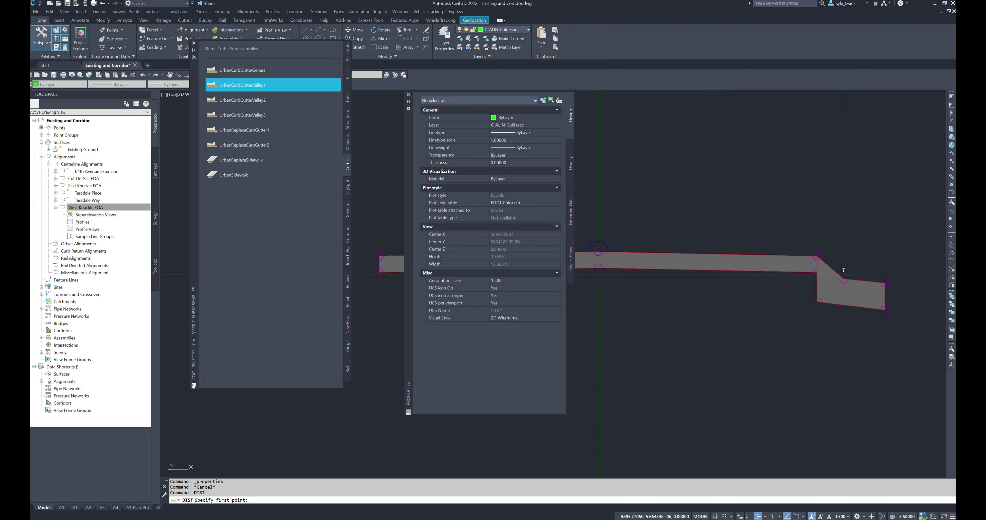
{"action": "right_click", "coordinate": [876, 282], "text": "shift"}
{"action": "left_click", "coordinate": [895, 331]}
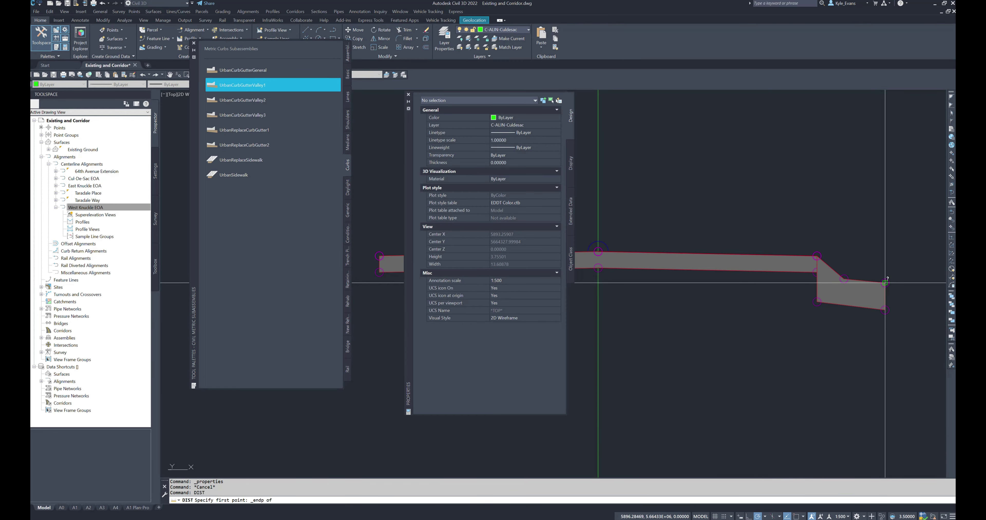
{"action": "left_click", "coordinate": [884, 283]}
{"action": "right_click", "coordinate": [628, 288], "text": "shift"}
{"action": "left_click", "coordinate": [651, 395]}
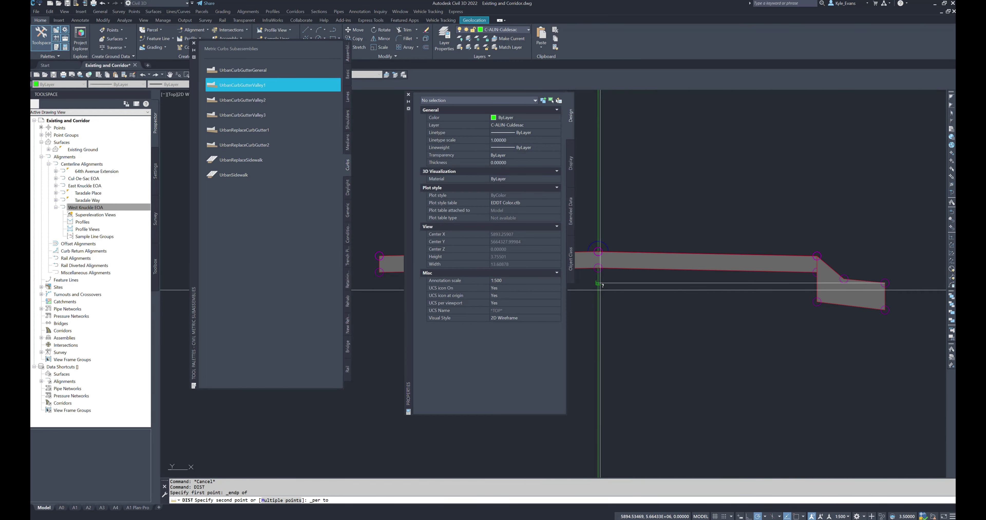
{"action": "left_click", "coordinate": [593, 296]}
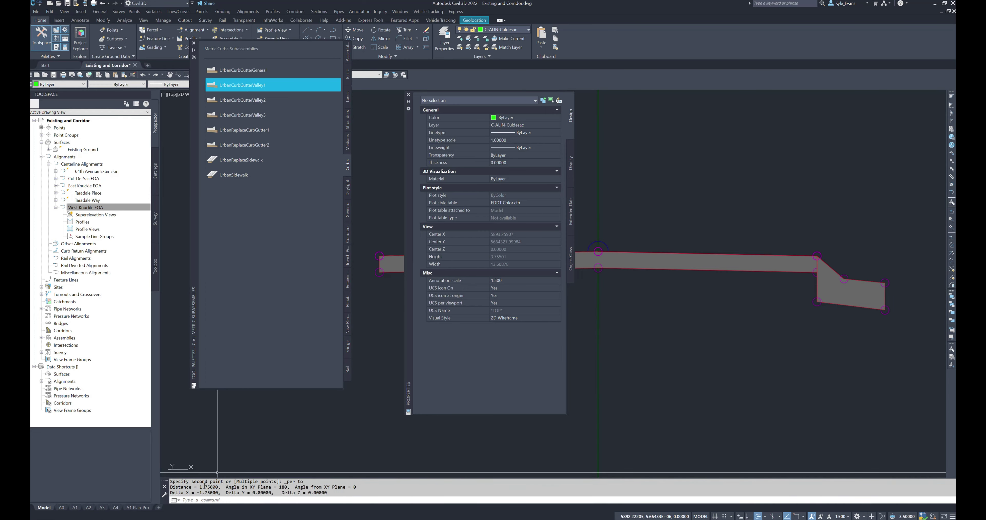
Compare the measured half width with the median dimensions in the design guidelines PDF and return to the assembly
{"action": "key", "text": "alt+Tab"}
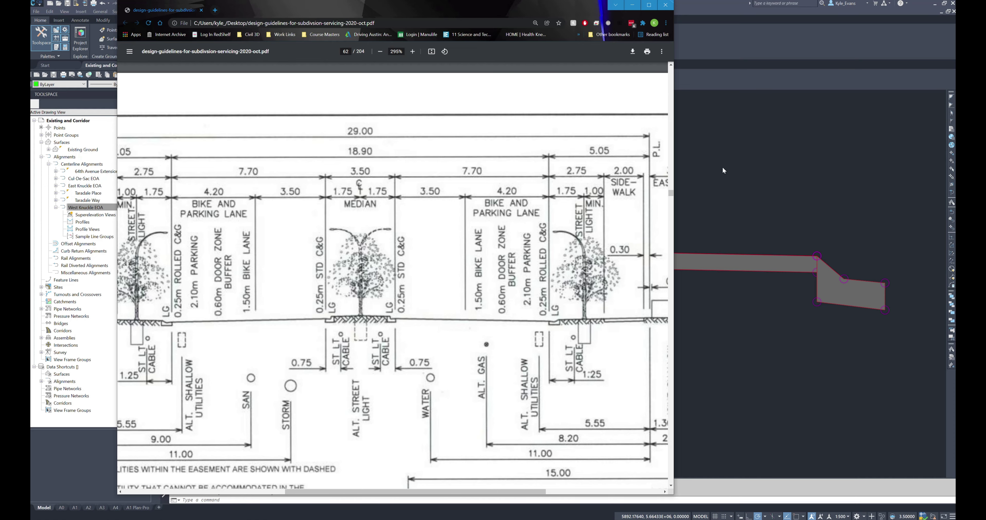
{"action": "left_click", "coordinate": [763, 177]}
{"action": "middle_click_drag", "start_coordinate": [737, 192], "coordinate": [595, 153]}
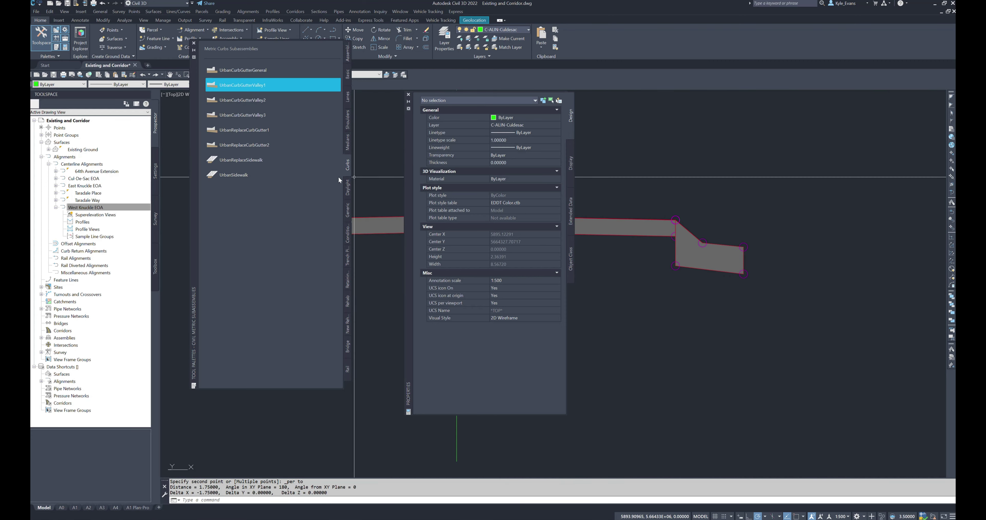
Close the properties and start placing a LaneSuperelevationAOR from the metric lane subassemblies
{"action": "left_click", "coordinate": [408, 94]}
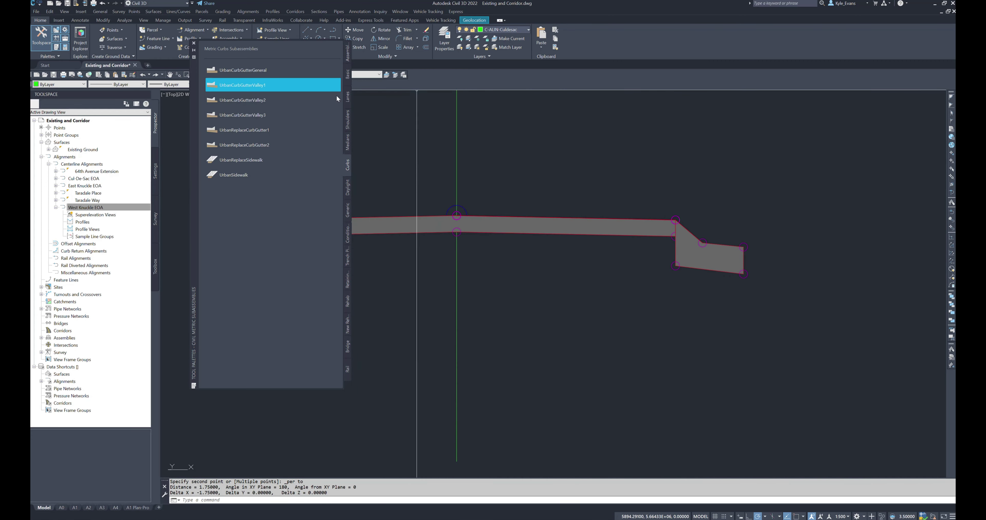
{"action": "left_click", "coordinate": [348, 98]}
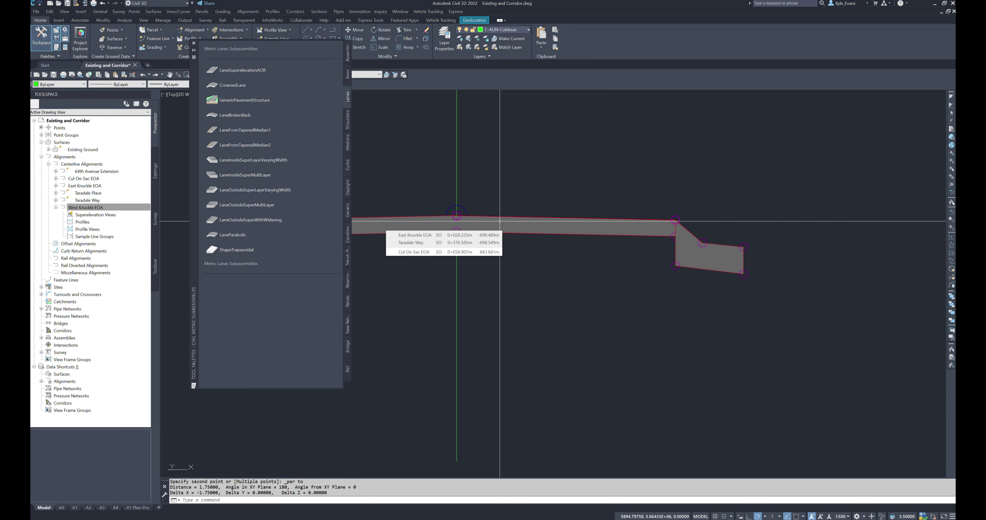
{"action": "left_click", "coordinate": [347, 73]}
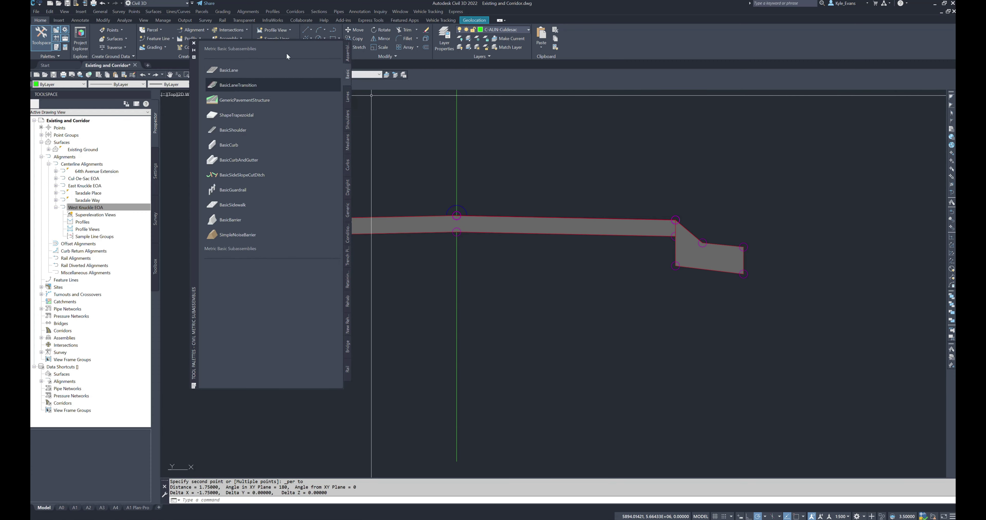
{"action": "left_click", "coordinate": [346, 96]}
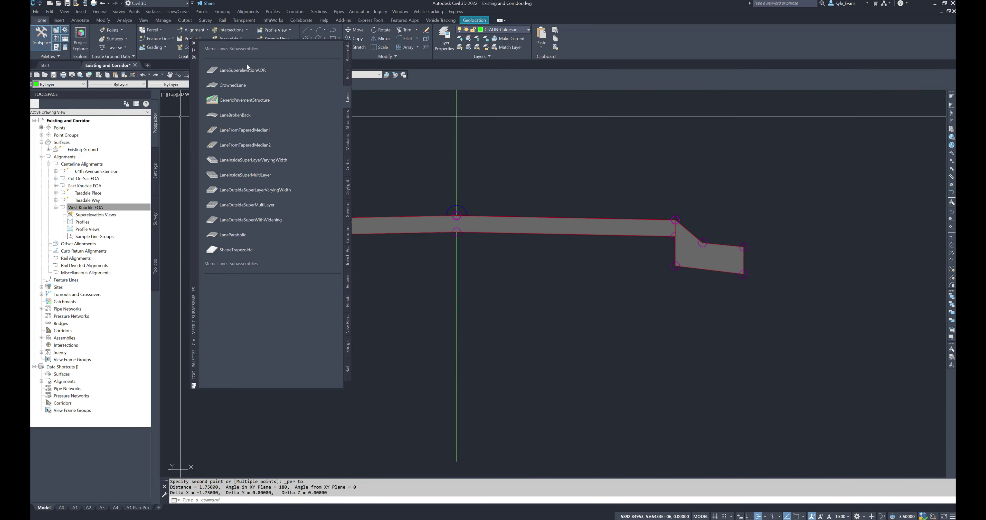
{"action": "left_click", "coordinate": [225, 72]}
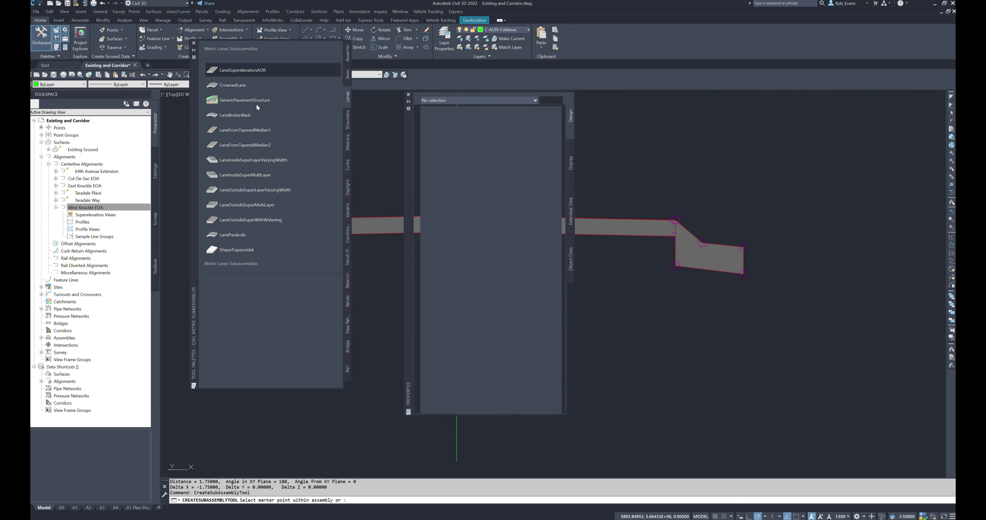
Check the lane widths in the design guidelines PDF and set the new right-side lane's width to 3.5 m
{"action": "key", "text": "alt+Tab"}
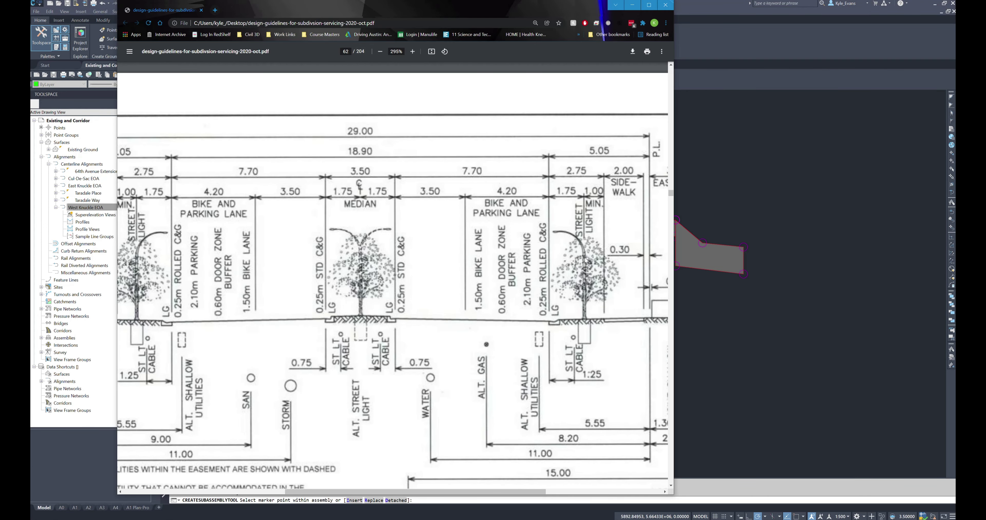
{"action": "key", "text": "alt+Tab"}
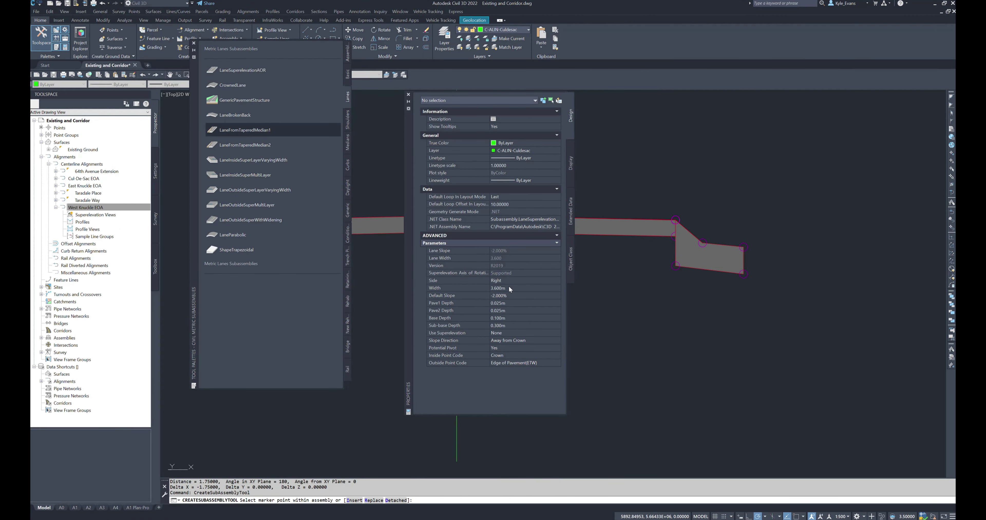
{"action": "left_click", "coordinate": [508, 280]}
{"action": "left_click", "coordinate": [513, 287]}
{"action": "type", "text": "3.5"}
{"action": "key", "text": "Return"}
{"action": "left_click", "coordinate": [555, 298]}
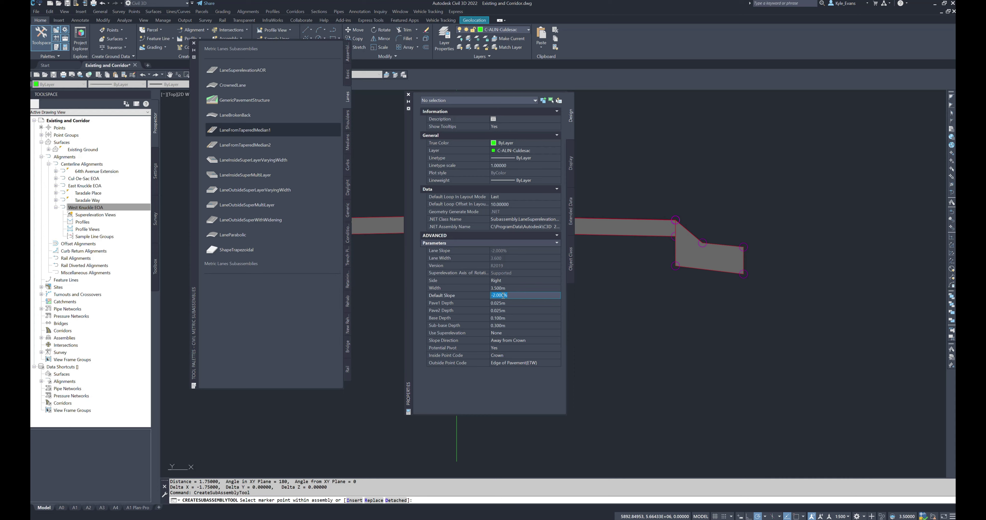
Review the lane's pavement, base and sub-base depths together with its superelevation and slope direction settings
{"action": "left_click", "coordinate": [450, 326]}
{"action": "left_click", "coordinate": [457, 305]}
{"action": "left_click", "coordinate": [453, 312]}
{"action": "left_click", "coordinate": [453, 318]}
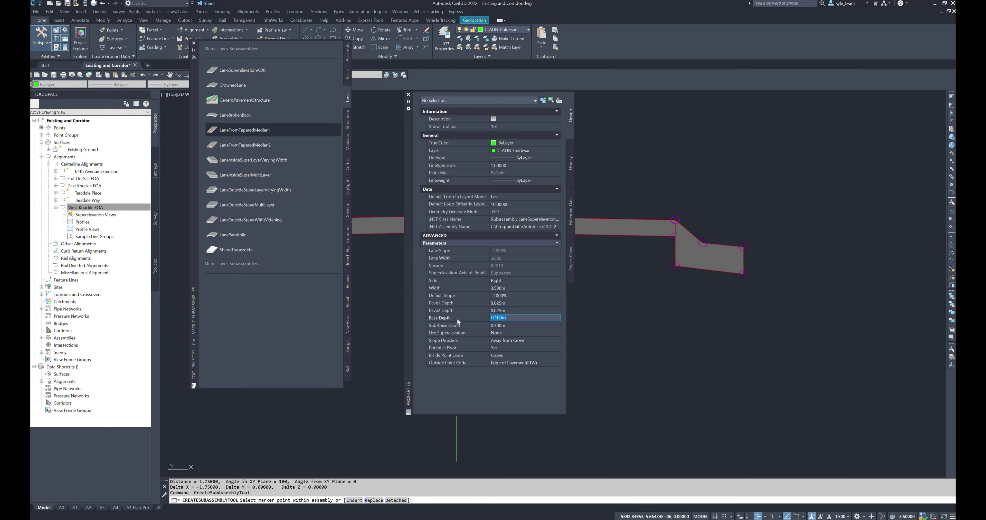
{"action": "left_click", "coordinate": [455, 303]}
{"action": "left_click", "coordinate": [451, 310]}
{"action": "left_click", "coordinate": [449, 319]}
{"action": "left_click", "coordinate": [452, 326]}
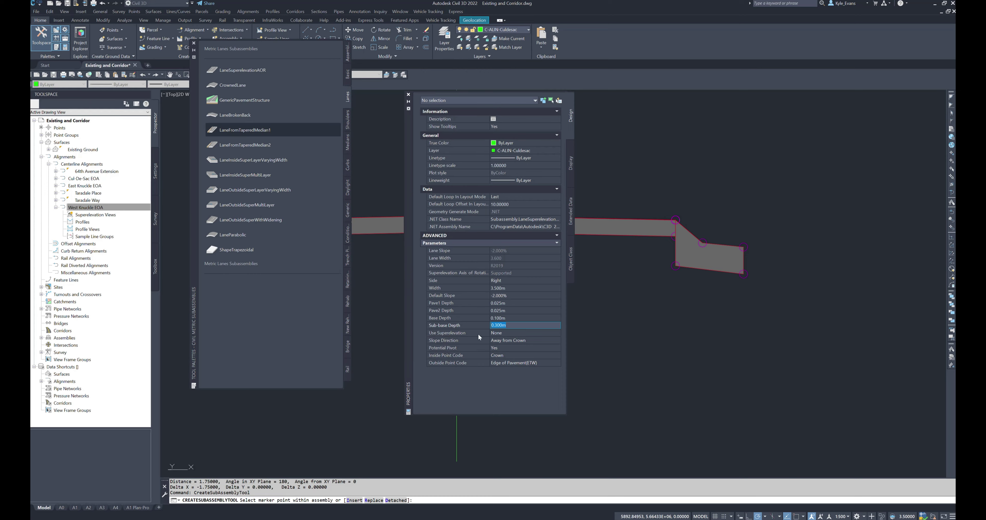
{"action": "left_click", "coordinate": [514, 335]}
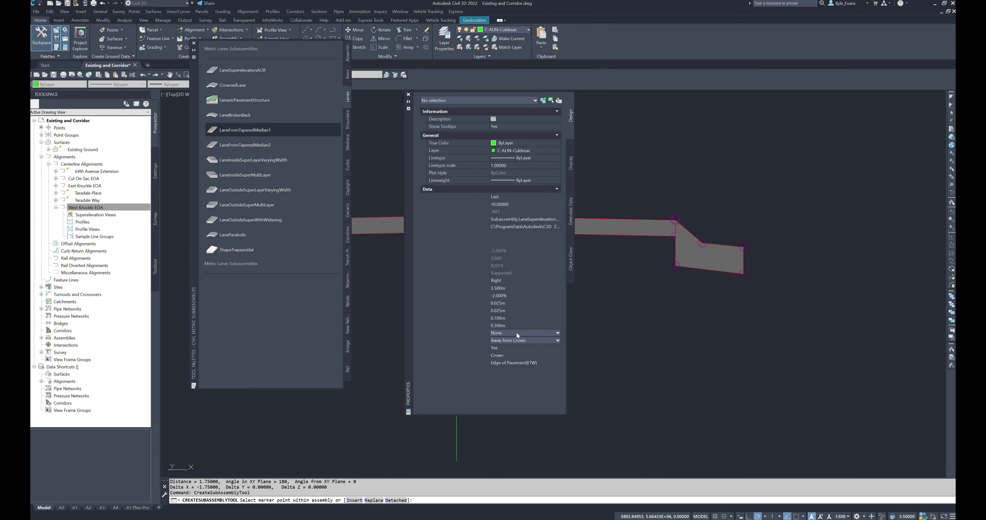
{"action": "left_click", "coordinate": [516, 332]}
{"action": "left_click", "coordinate": [511, 336]}
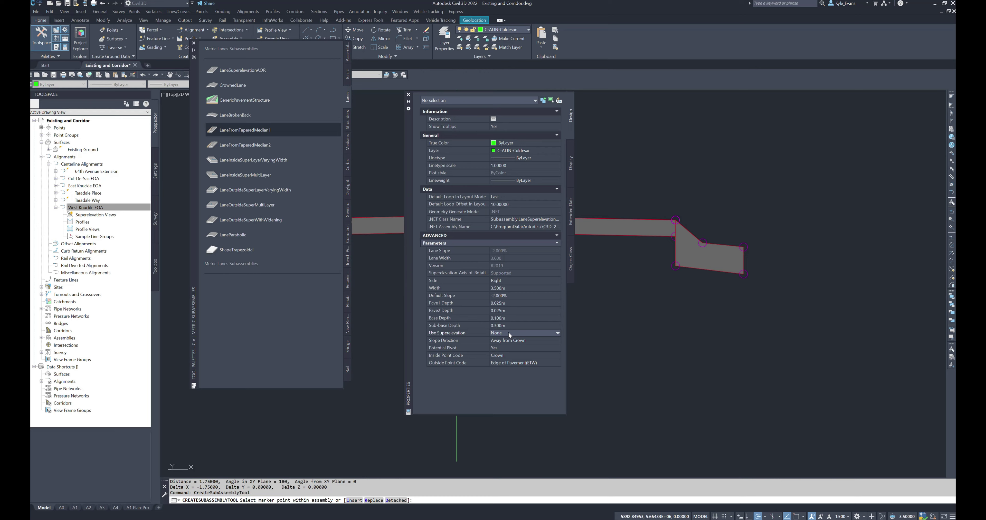
{"action": "left_click", "coordinate": [517, 341]}
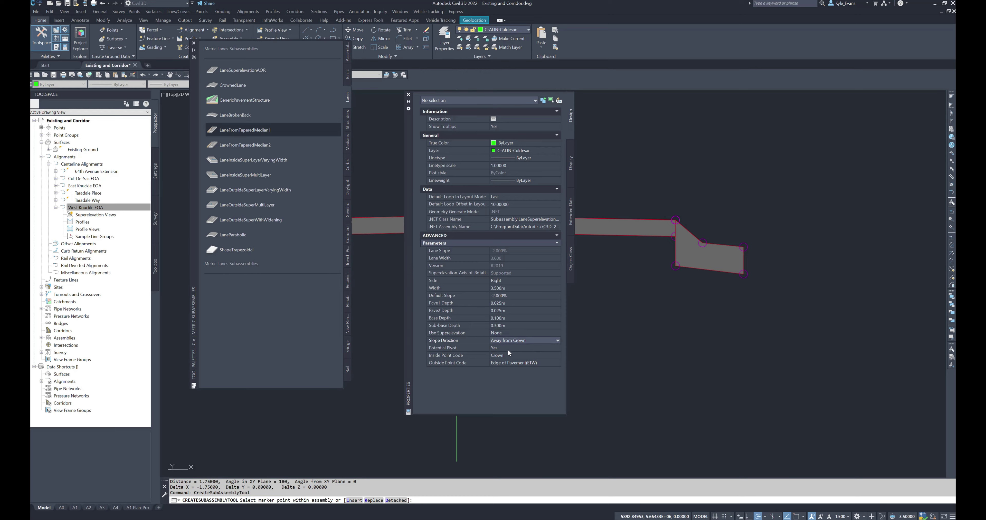
Set the lane's potential pivot to No, inside point code to Edge of Pavement(ETW) and outside point code to Edge of Lane(Lane)
{"action": "left_click", "coordinate": [508, 349]}
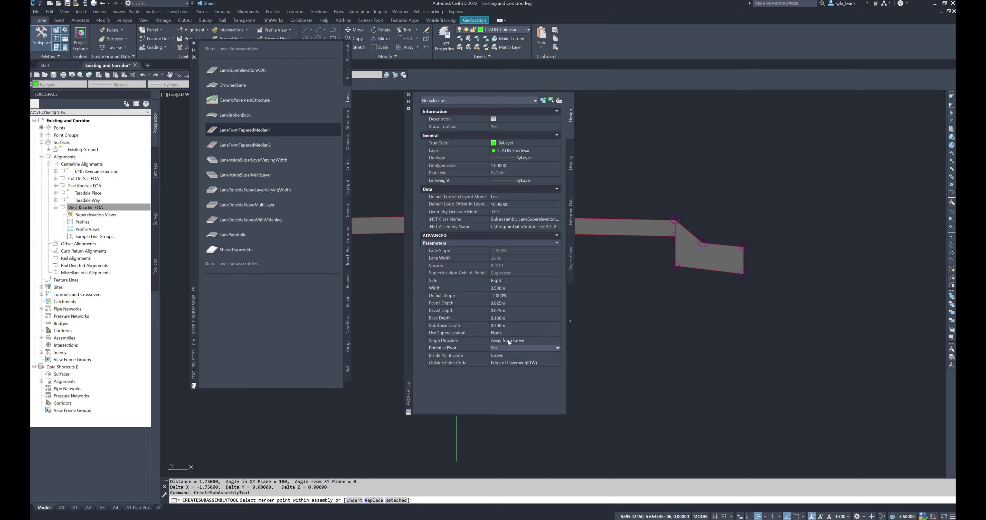
{"action": "left_click", "coordinate": [508, 349]}
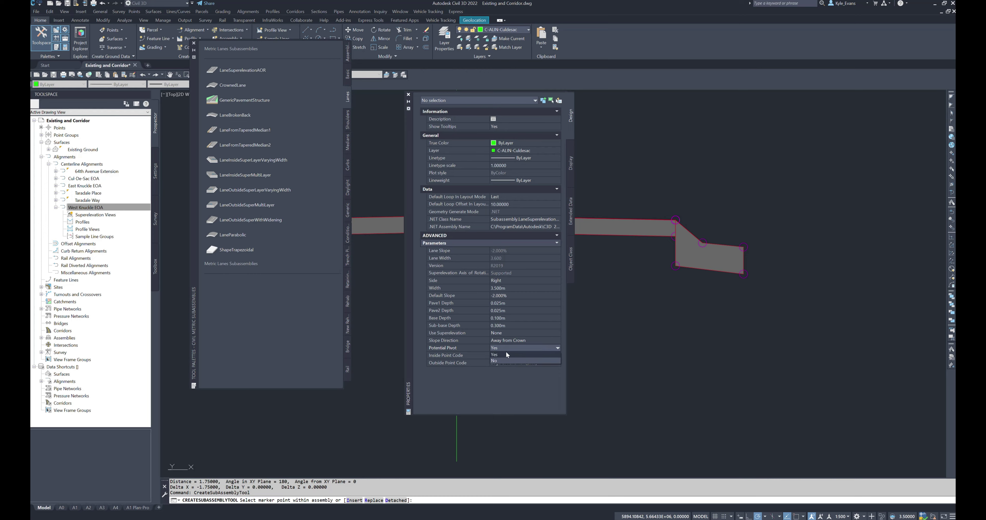
{"action": "left_click", "coordinate": [500, 363]}
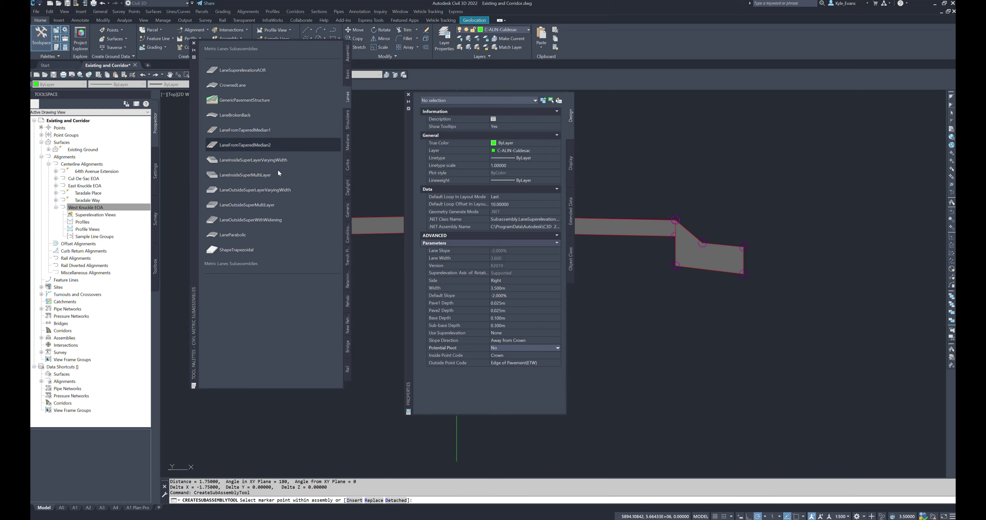
{"action": "left_click", "coordinate": [522, 356]}
{"action": "left_click", "coordinate": [525, 356]}
{"action": "left_click", "coordinate": [527, 368]}
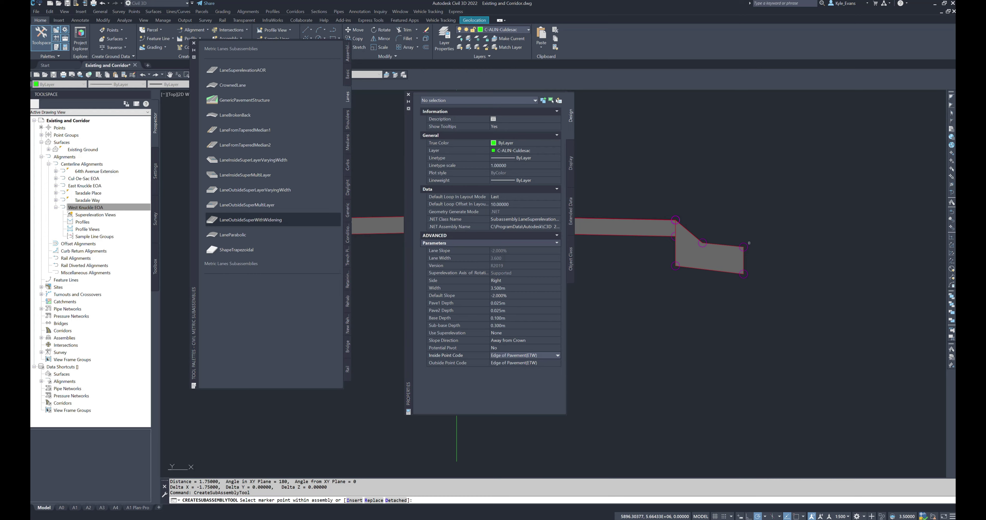
{"action": "left_click", "coordinate": [513, 364]}
{"action": "left_click", "coordinate": [515, 362]}
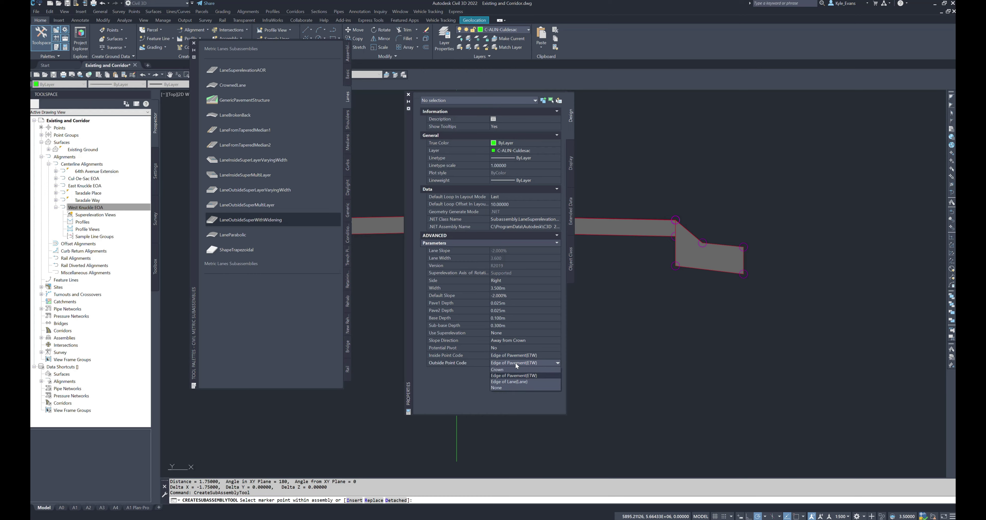
{"action": "left_click", "coordinate": [515, 381]}
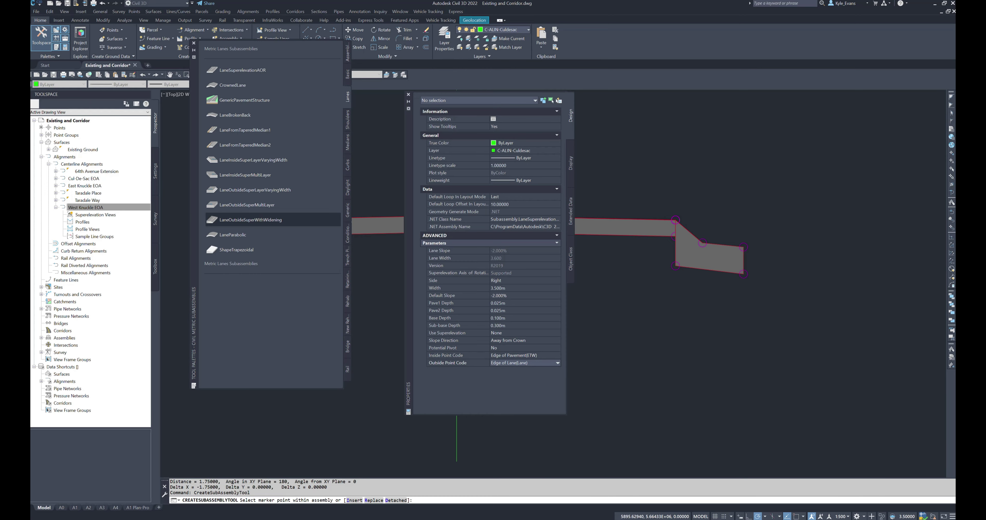
Move the properties clear of the curb and attach the lane to the gutter's outer top marker point
{"action": "left_click_drag", "start_coordinate": [408, 292], "coordinate": [310, 308]}
{"action": "scroll", "coordinate": [666, 287], "scroll_direction": "up", "scroll_amount": 4}
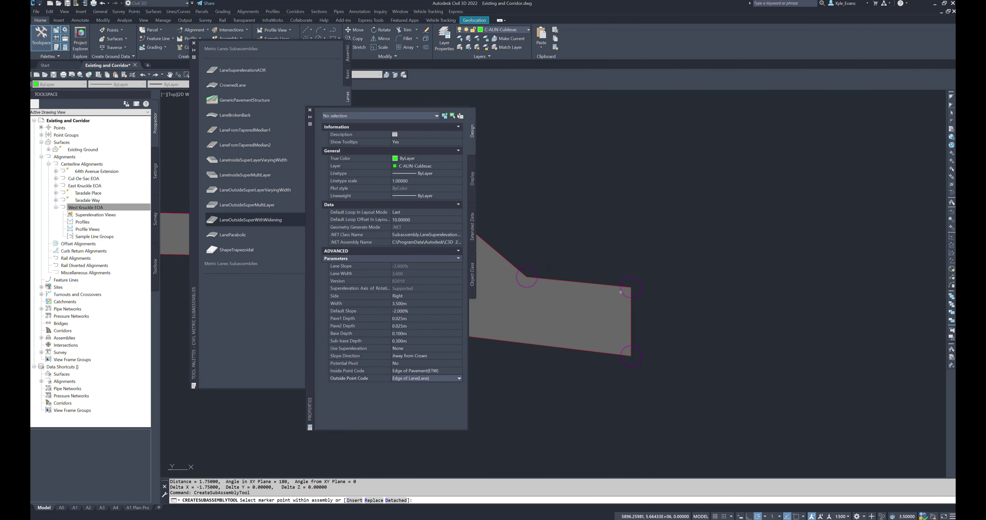
{"action": "left_click", "coordinate": [631, 278]}
{"action": "scroll", "coordinate": [562, 285], "scroll_direction": "down", "scroll_amount": 4}
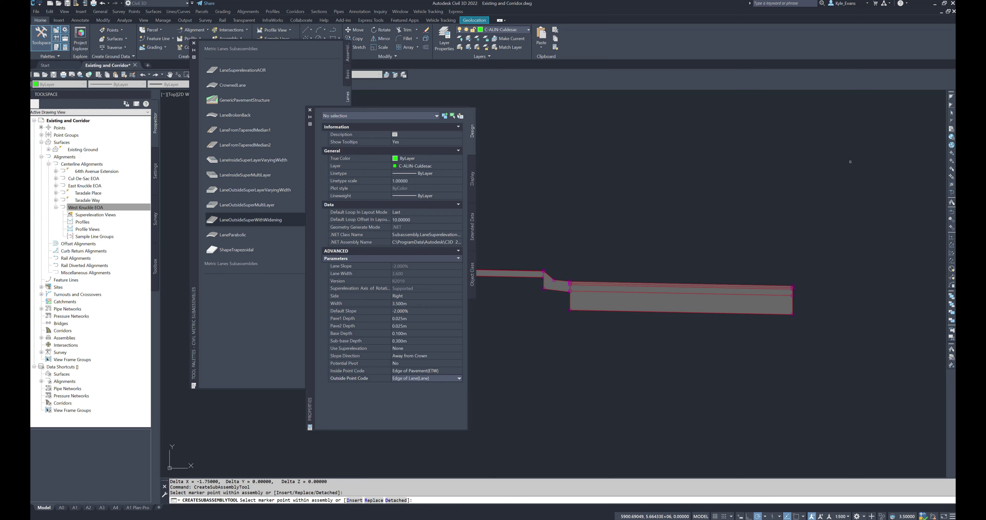
{"action": "scroll", "coordinate": [635, 346], "scroll_direction": "down", "scroll_amount": 1}
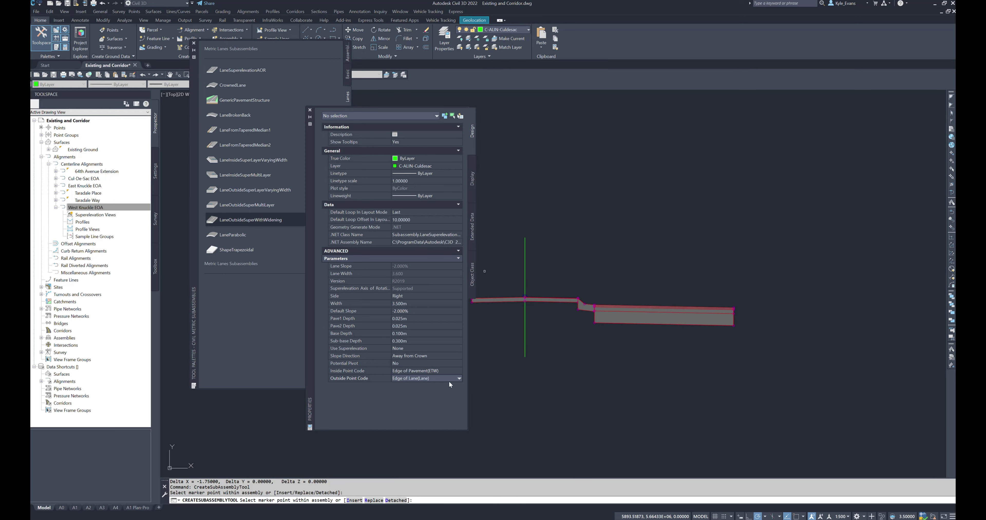
Set the second lane's width to 4.2 m, inside point code to Edge of Lane(Lane) and outside point code to Edge of Pavement(ETW)
{"action": "left_click", "coordinate": [408, 306]}
{"action": "type", "text": "4"}
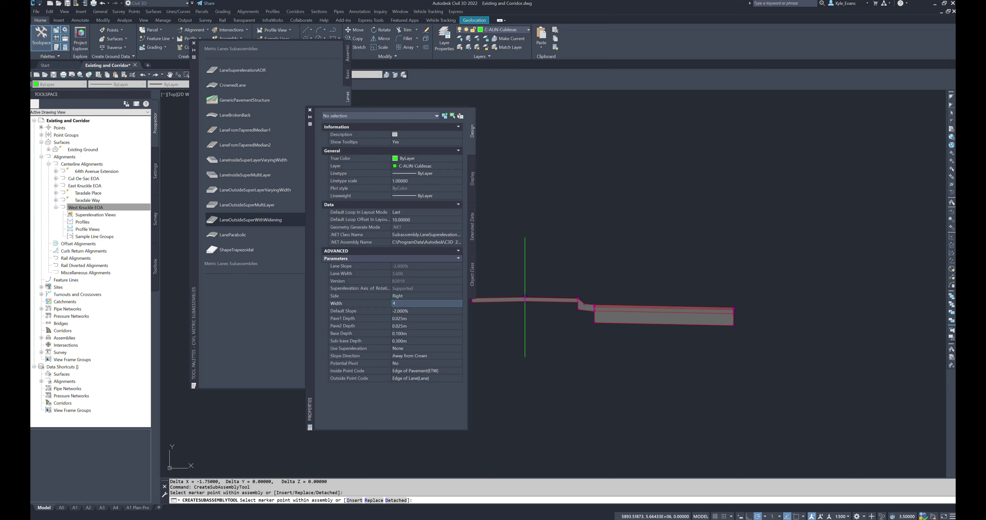
{"action": "type", "text": ".200m"}
{"action": "key", "text": "Tab"}
{"action": "left_click", "coordinate": [431, 374]}
{"action": "left_click", "coordinate": [432, 371]}
{"action": "left_click", "coordinate": [419, 390]}
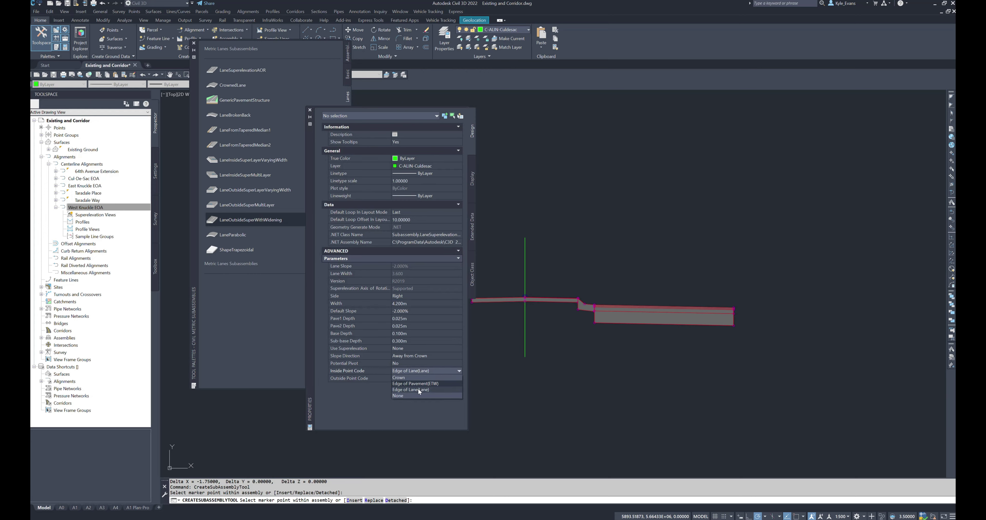
{"action": "left_click", "coordinate": [419, 378]}
{"action": "left_click", "coordinate": [420, 378]}
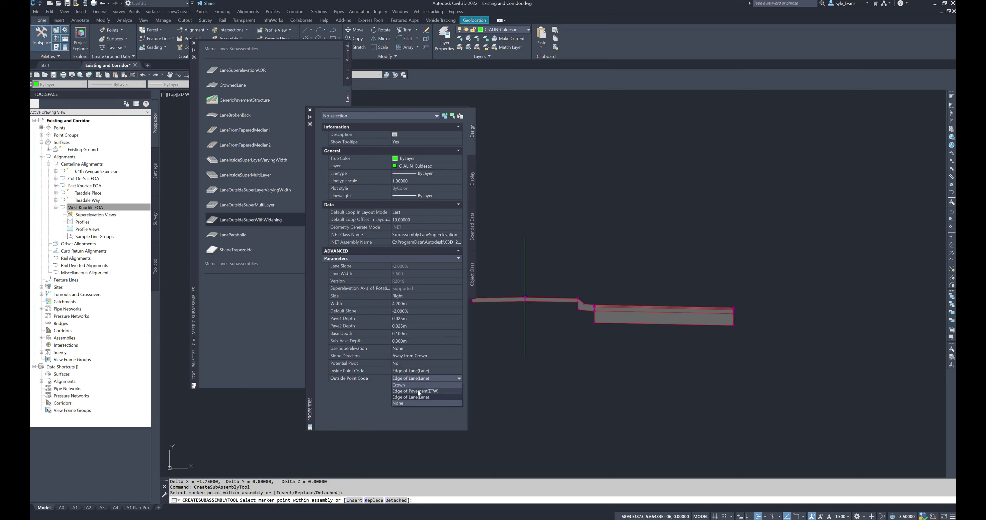
{"action": "left_click", "coordinate": [418, 391]}
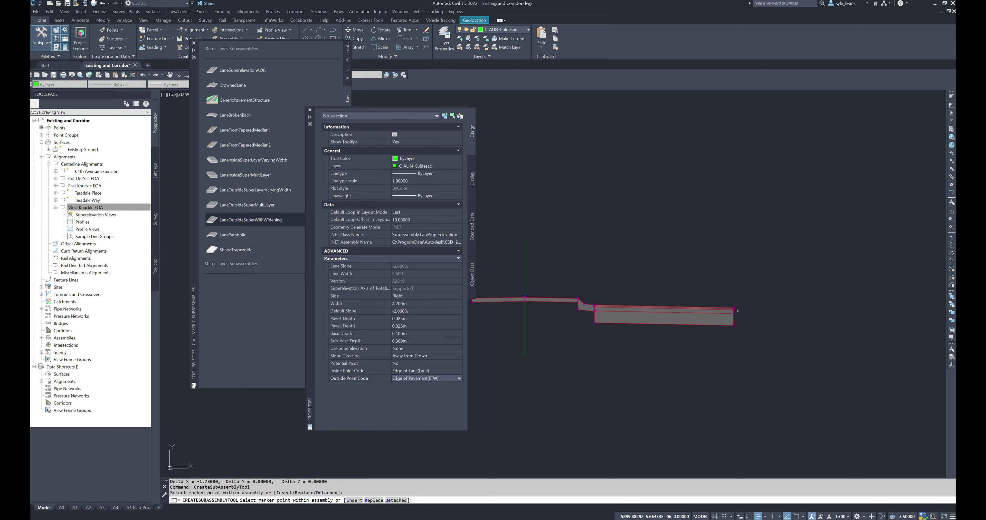
Attach the second lane to the first lane's outer top marker point and finish placing subassemblies
{"action": "scroll", "coordinate": [647, 336], "scroll_direction": "up", "scroll_amount": 6}
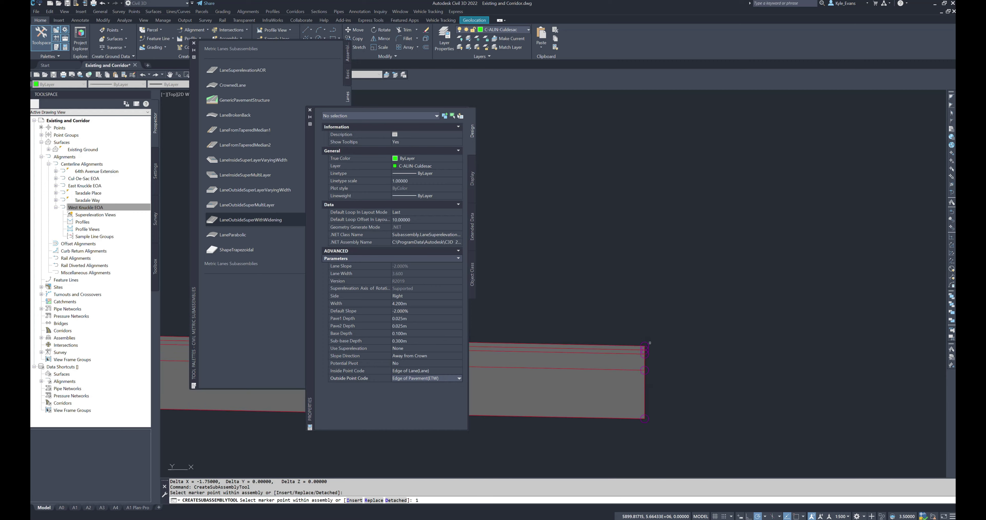
{"action": "key", "text": "BackSpace"}
{"action": "scroll", "coordinate": [645, 343], "scroll_direction": "down", "scroll_amount": 6}
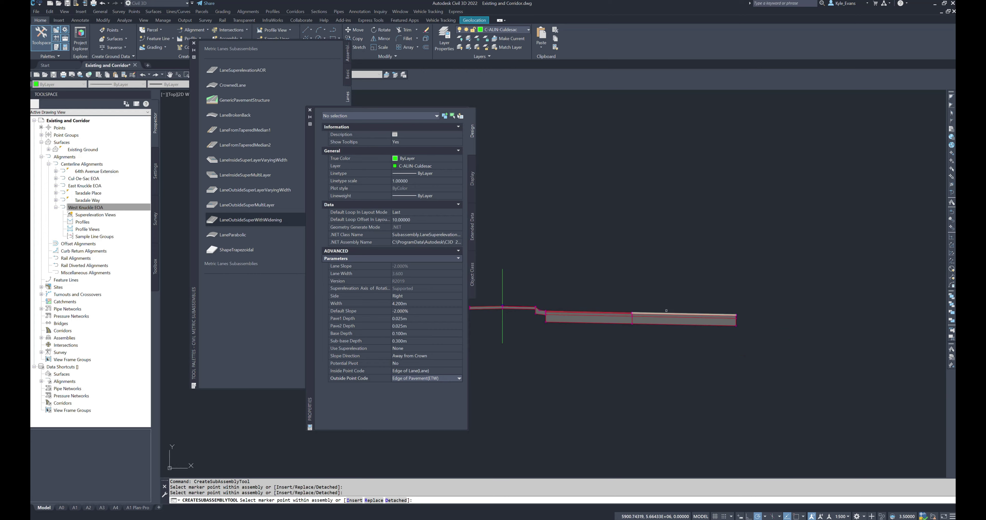
{"action": "middle_click_drag", "start_coordinate": [640, 375], "coordinate": [662, 387]}
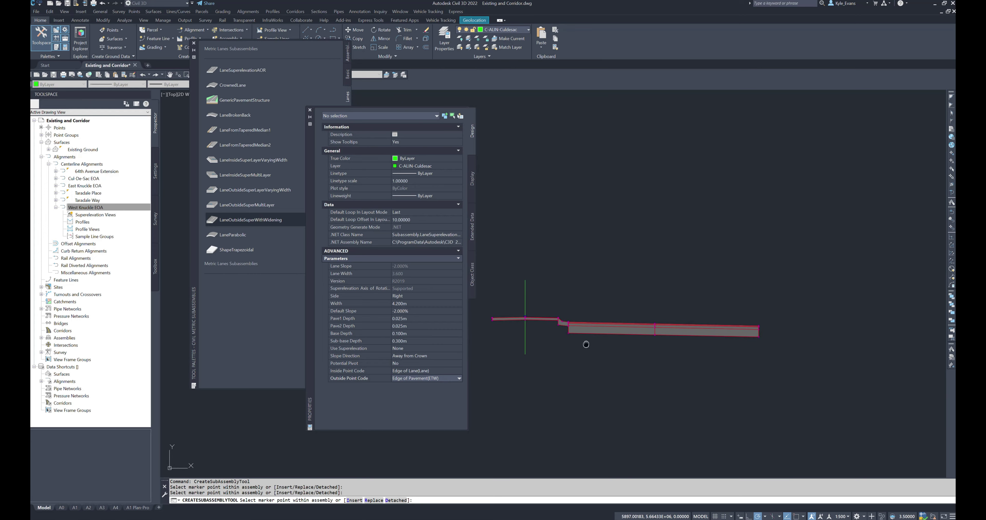
{"action": "key", "text": "Escape"}
Review the properties of both placed lanes and compare their widths with the cross-section in the design guidelines PDF
{"action": "left_click", "coordinate": [593, 330]}
{"action": "right_click", "coordinate": [576, 357]}
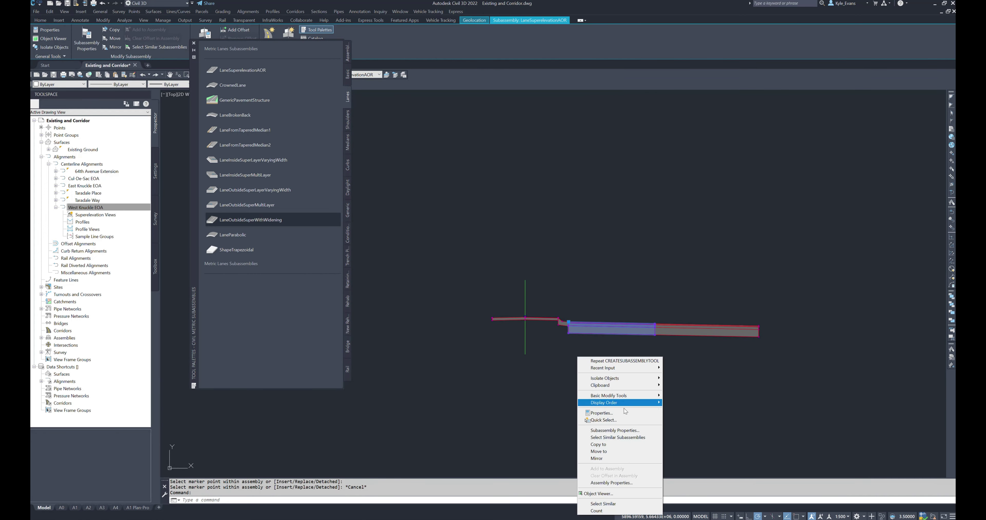
{"action": "left_click", "coordinate": [601, 413]}
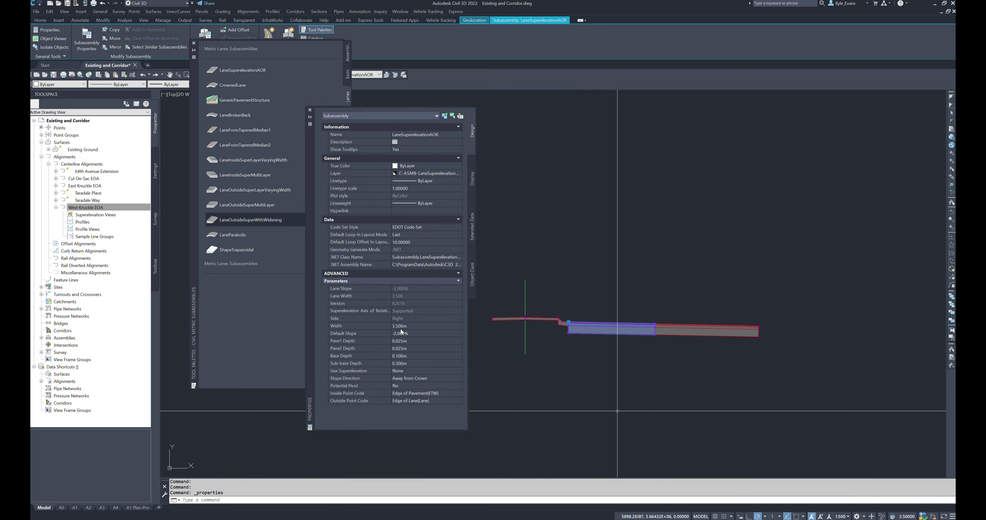
{"action": "key", "text": "Escape"}
{"action": "left_click", "coordinate": [681, 331]}
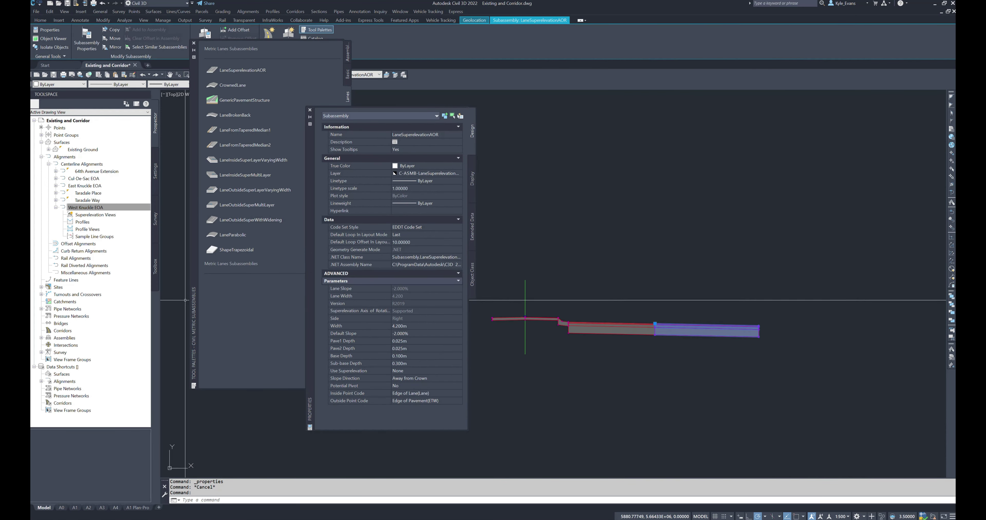
{"action": "key", "text": "alt+Tab"}
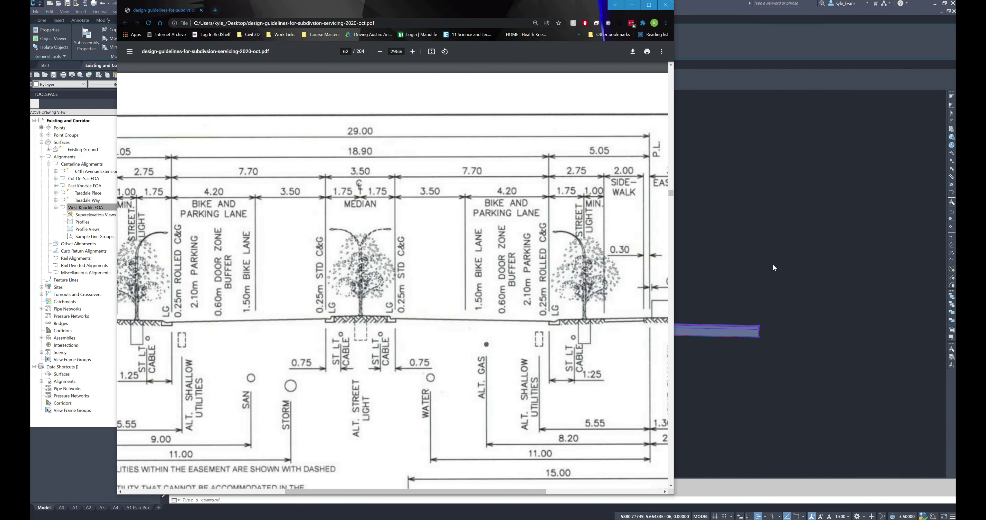
{"action": "key", "text": "alt+Tab"}
Measure the distance from the inner lane's inside top endpoint to the outer lane's outside top endpoint
{"action": "key", "text": "Escape"}
{"action": "type", "text": "dist"}
{"action": "key", "text": "Return"}
{"action": "right_click", "coordinate": [647, 304], "text": "shift"}
{"action": "left_click", "coordinate": [665, 350]}
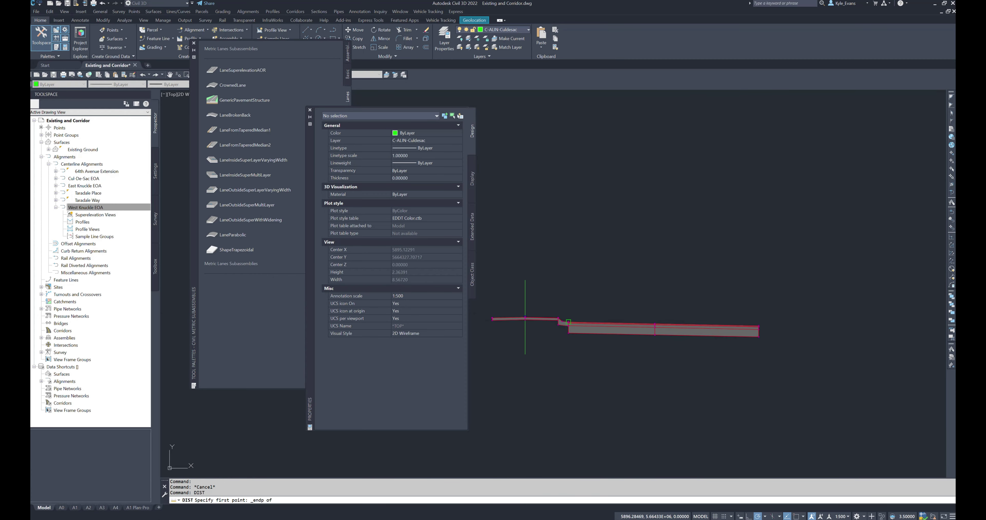
{"action": "left_click", "coordinate": [569, 321]}
{"action": "right_click", "coordinate": [731, 319], "text": "shift"}
{"action": "left_click", "coordinate": [750, 361]}
{"action": "left_click", "coordinate": [759, 326]}
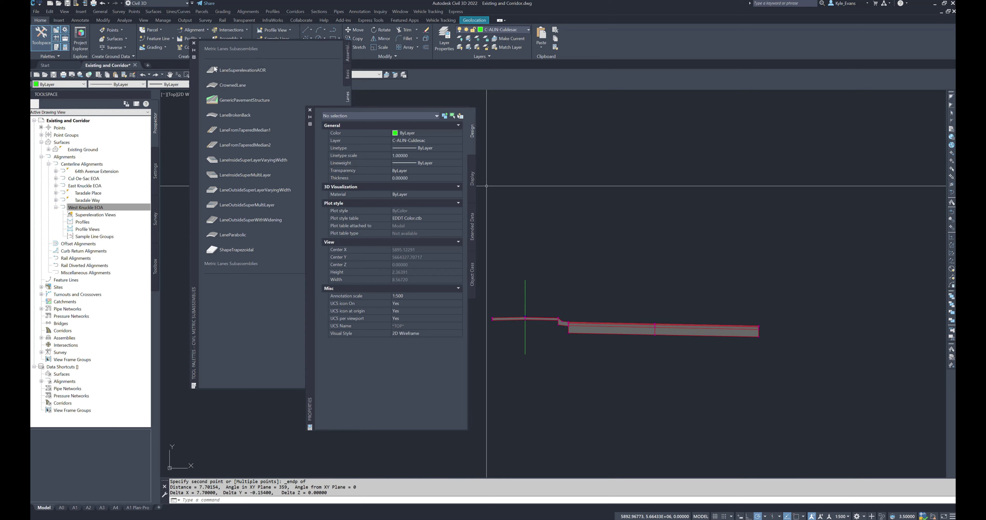
Start a metric UrbanCurbGutterValley1 subassembly for the right side and set its gutter slope to -10%
{"action": "mouse_move", "coordinate": [345, 225]}
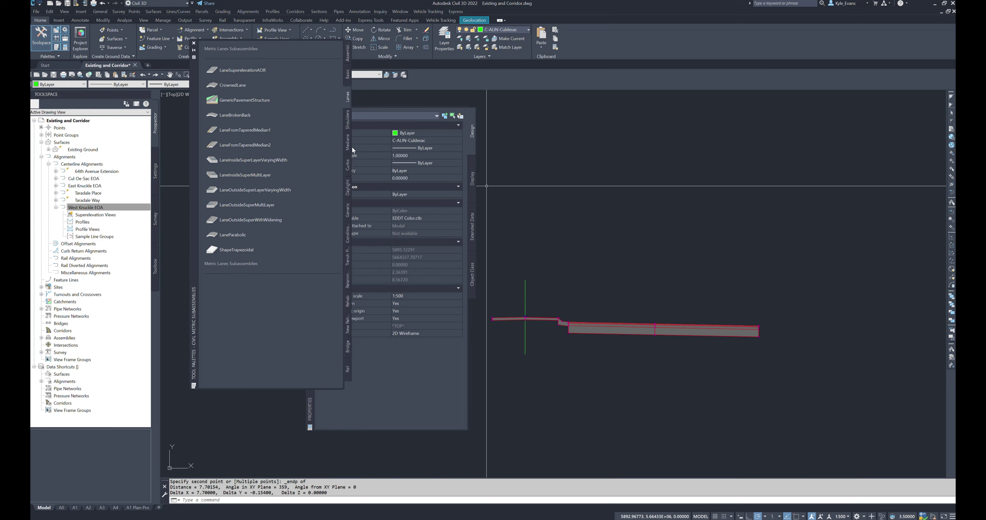
{"action": "left_click", "coordinate": [349, 166]}
{"action": "left_click", "coordinate": [247, 88]}
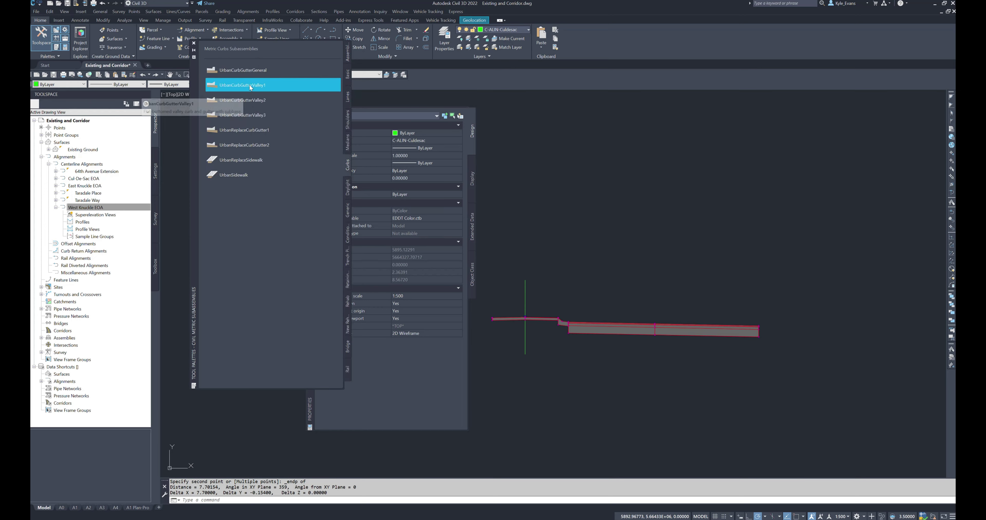
{"action": "left_click", "coordinate": [312, 408]}
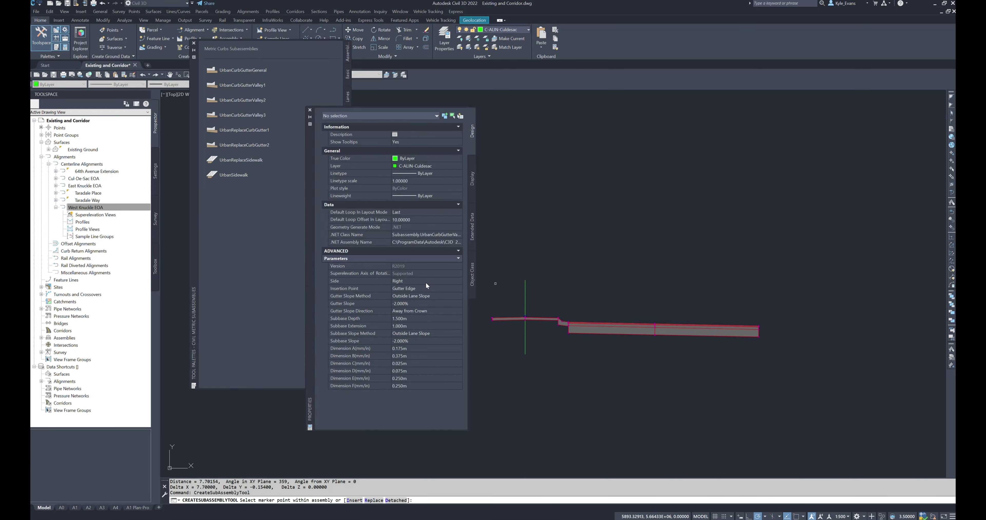
{"action": "left_click", "coordinate": [422, 291]}
{"action": "left_click", "coordinate": [421, 304]}
{"action": "type", "text": "-"}
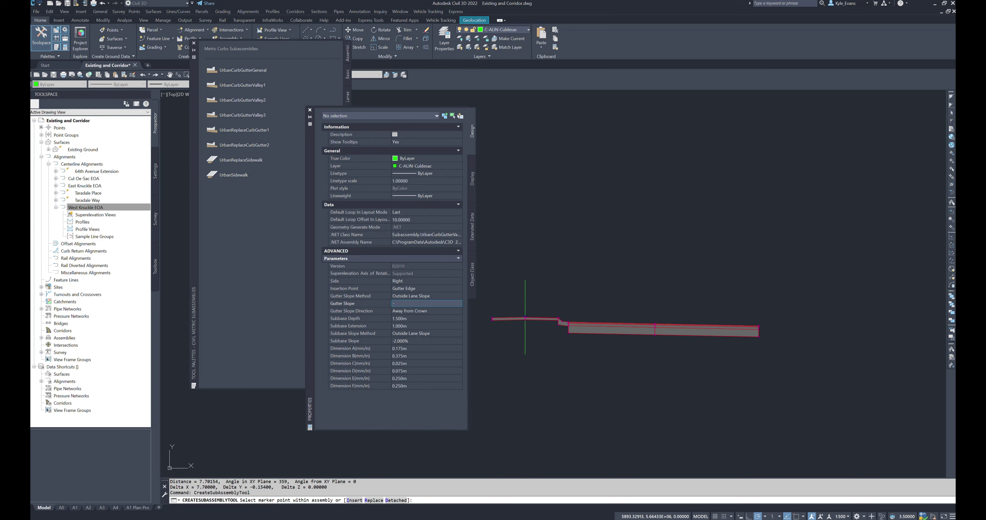
{"action": "type", "text": "10"}
{"action": "key", "text": "Tab"}
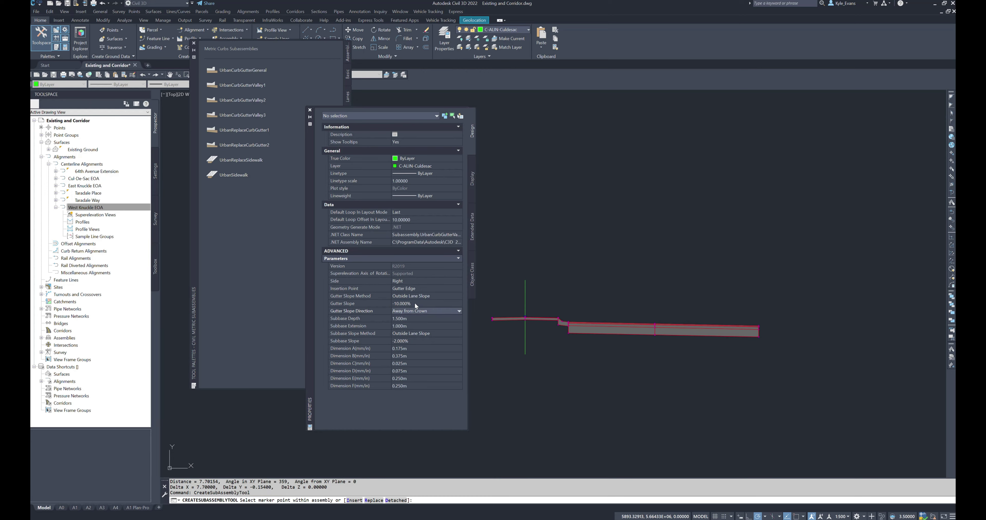
Set the curb and gutter's subbase depth and subbase extension to 0 m
{"action": "left_click", "coordinate": [412, 317]}
{"action": "type", "text": "0"}
{"action": "left_click", "coordinate": [408, 326]}
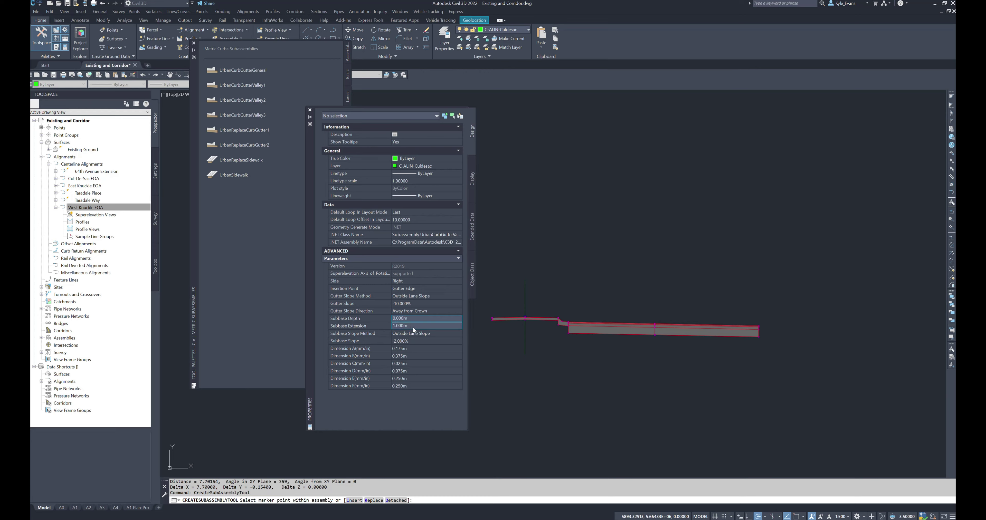
{"action": "type", "text": "0"}
{"action": "left_click", "coordinate": [440, 333]}
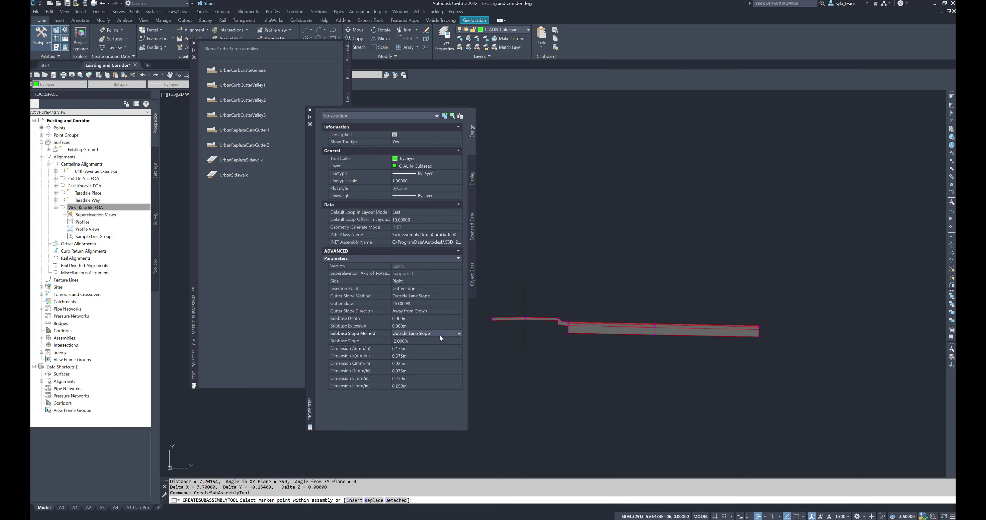
Set the curb's Dimension A to 0.165 m, Dimension B to 0.25 m and Dimension C to 0.025 m
{"action": "left_click", "coordinate": [411, 348]}
{"action": "type", "text": "."}
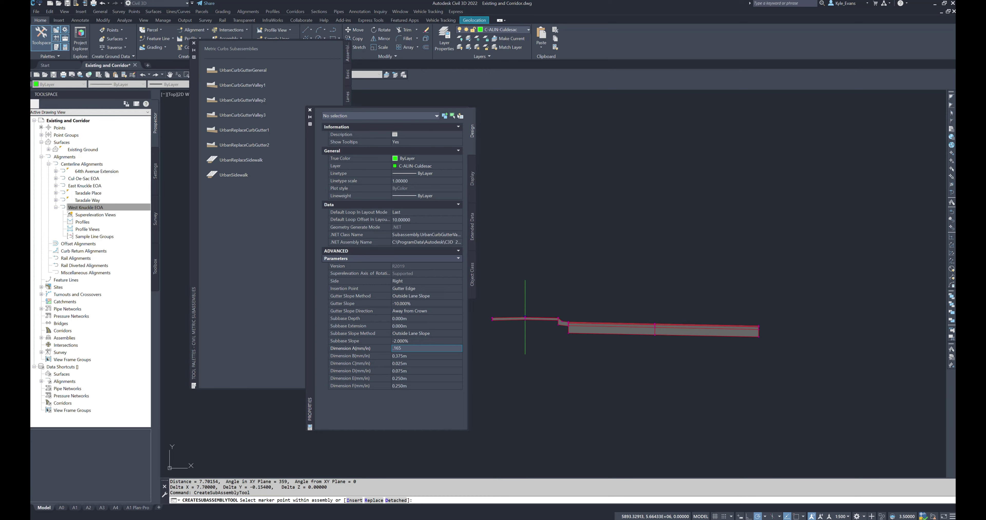
{"action": "key", "text": "Tab"}
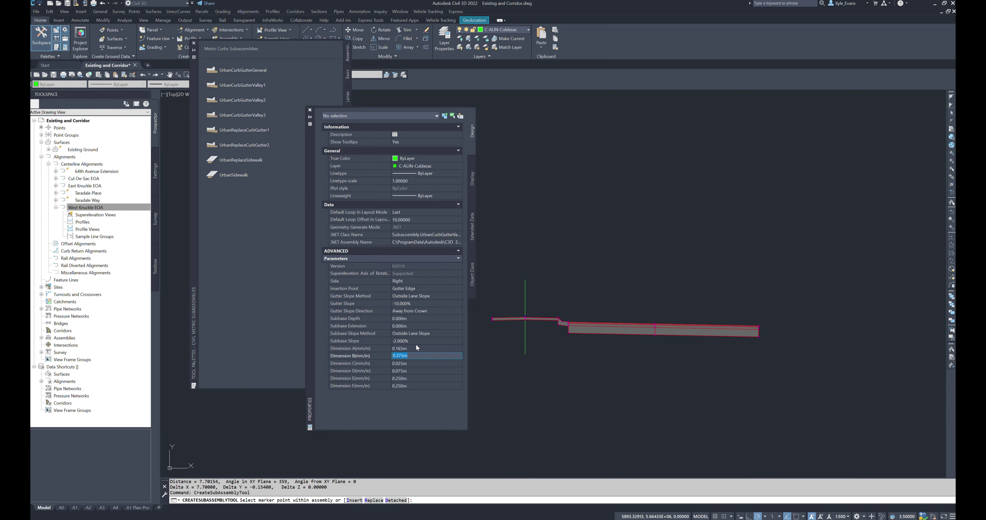
{"action": "type", "text": ".25"}
{"action": "key", "text": "Tab"}
{"action": "type", "text": ".025"}
{"action": "key", "text": "Tab"}
Set the curb's Dimension D to 0.14 m, Dimension E to 0.165 m and Dimension F to 0.28 m
{"action": "type", "text": ".1"}
{"action": "key", "text": "Tab"}
{"action": "type", "text": "."}
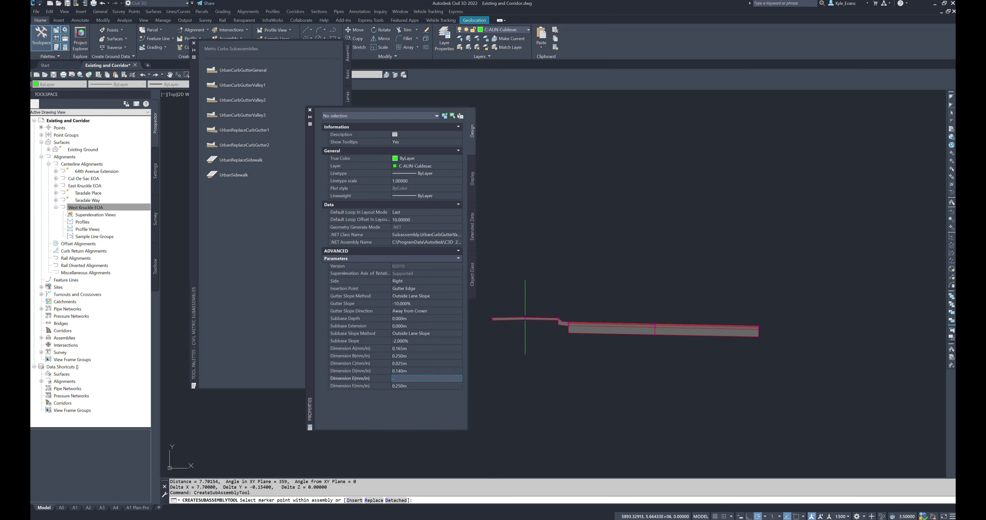
{"action": "type", "text": "165m"}
{"action": "key", "text": "Tab"}
{"action": "type", "text": "."}
{"action": "key", "text": "Return"}
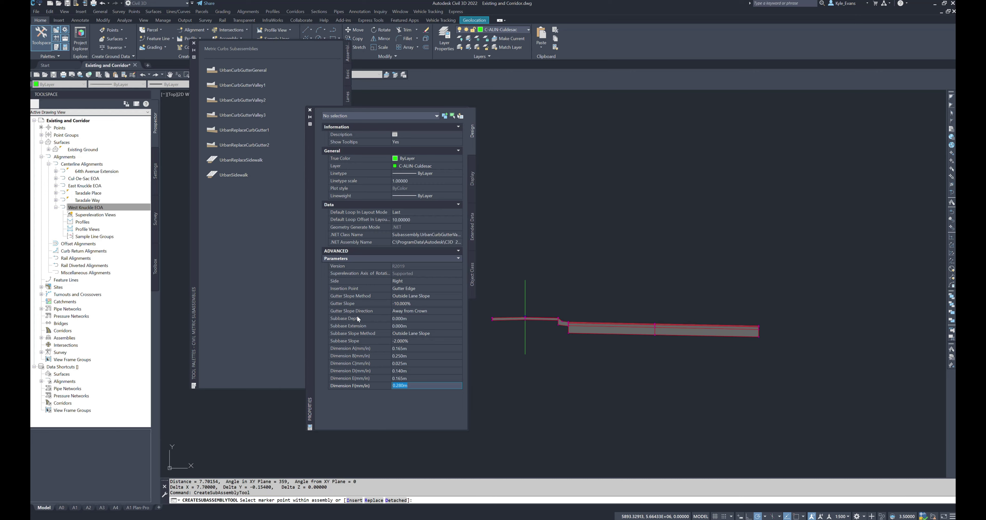
Attach the curb and gutter to the outer lane's outside top marker point and end the placement
{"action": "middle_click_drag", "start_coordinate": [793, 321], "coordinate": [786, 322]}
{"action": "scroll", "coordinate": [685, 326], "scroll_direction": "up", "scroll_amount": 6}
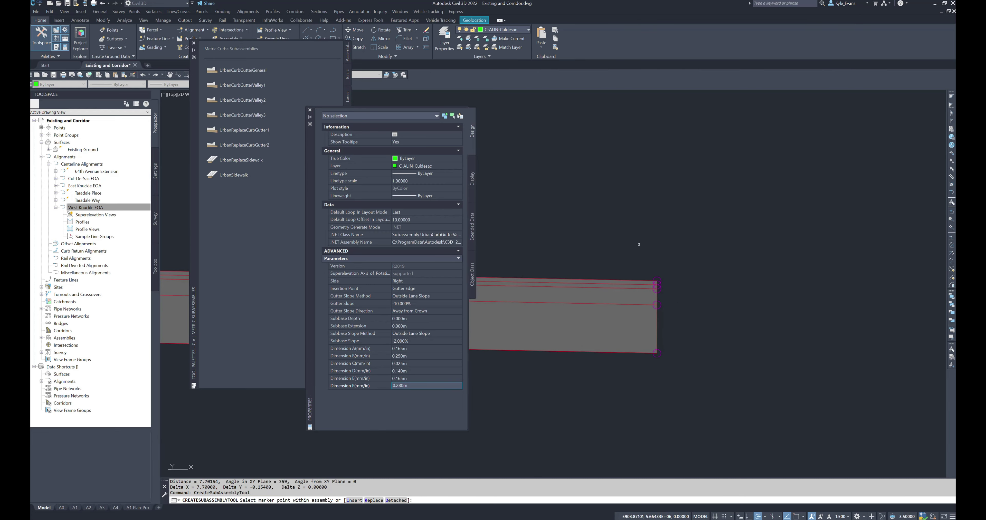
{"action": "scroll", "coordinate": [685, 326], "scroll_direction": "down", "scroll_amount": 5}
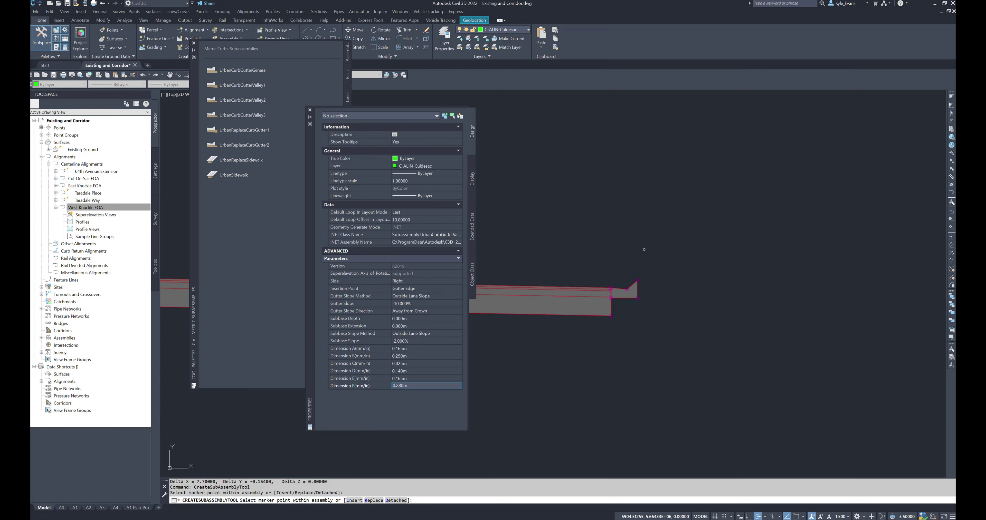
{"action": "scroll", "coordinate": [634, 284], "scroll_direction": "up", "scroll_amount": 3}
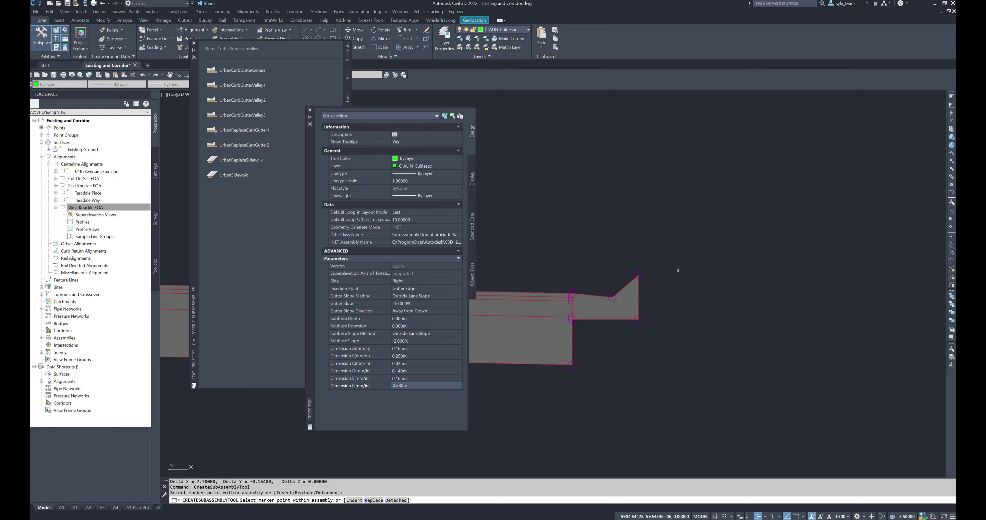
{"action": "right_click", "coordinate": [667, 307]}
{"action": "left_click", "coordinate": [739, 301]}
{"action": "left_click", "coordinate": [709, 268]}
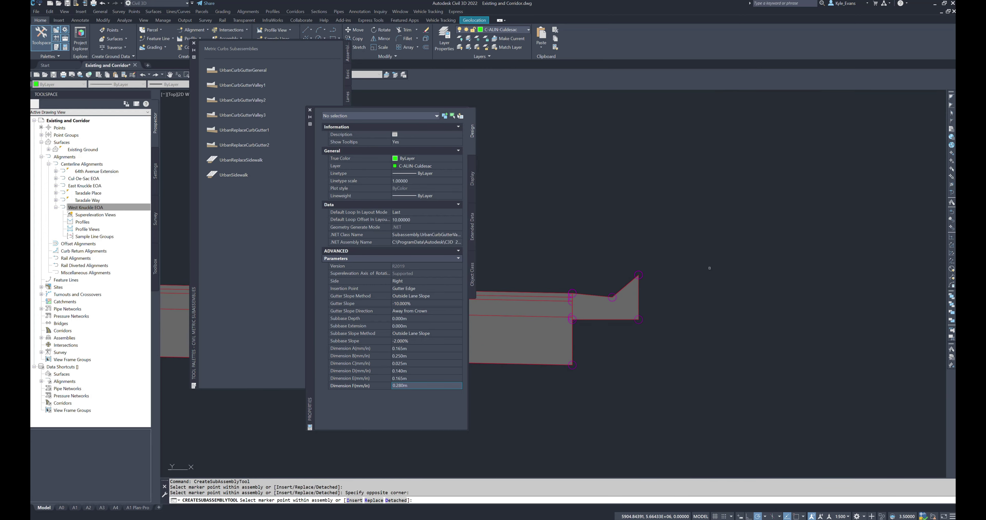
{"action": "key", "text": "Escape"}
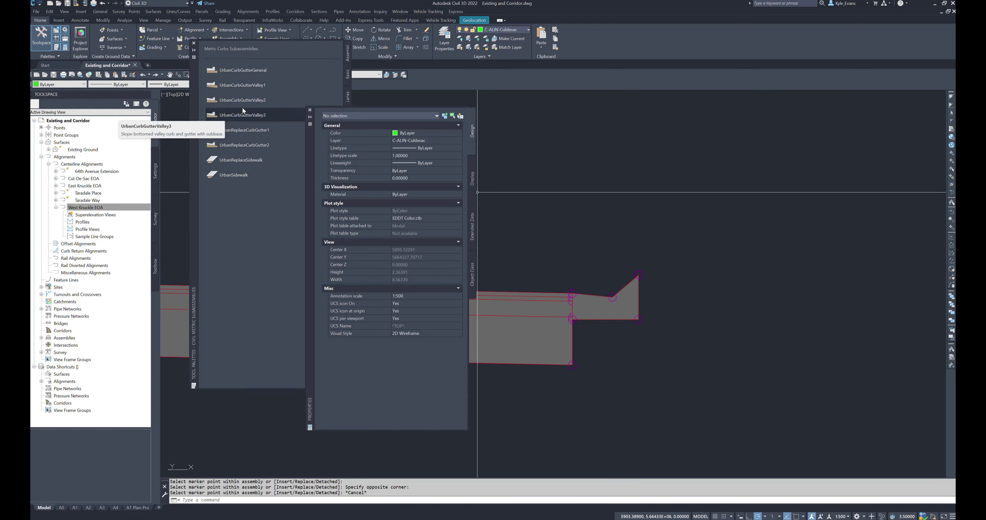
{"action": "left_click", "coordinate": [228, 121]}
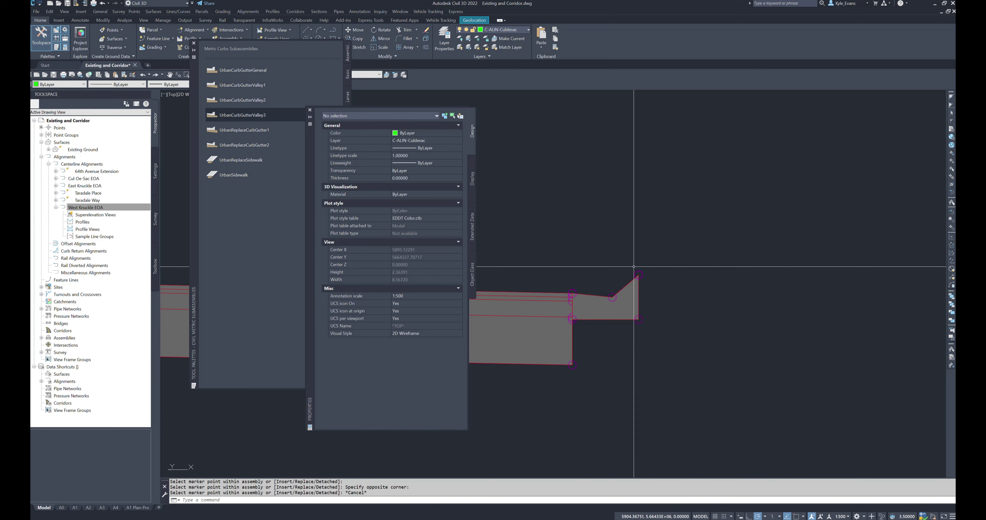
{"action": "scroll", "coordinate": [633, 283], "scroll_direction": "up", "scroll_amount": 5}
{"action": "left_click", "coordinate": [688, 303]}
{"action": "mouse_move", "coordinate": [688, 300]}
{"action": "left_mouse_down"}
{"action": "mouse_move", "coordinate": [560, 370]}
{"action": "mouse_move", "coordinate": [580, 387]}
{"action": "left_mouse_up"}
{"action": "scroll", "coordinate": [580, 387], "scroll_direction": "down", "scroll_amount": 4}
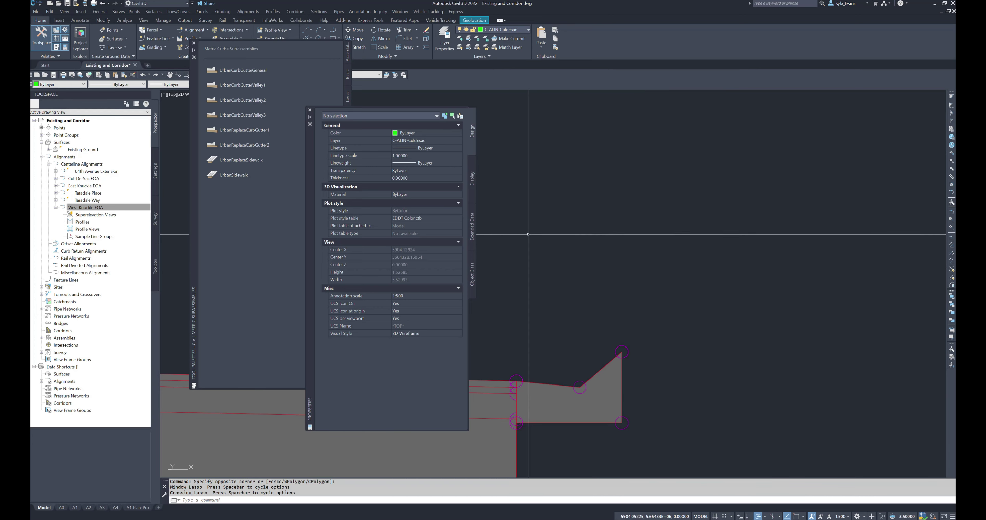
Start an UrbanSidewalk subassembly with inside boulevard width 2.335 m, sidewalk width 2 m and outside boulevard width 0.3 m
{"action": "left_click", "coordinate": [231, 177]}
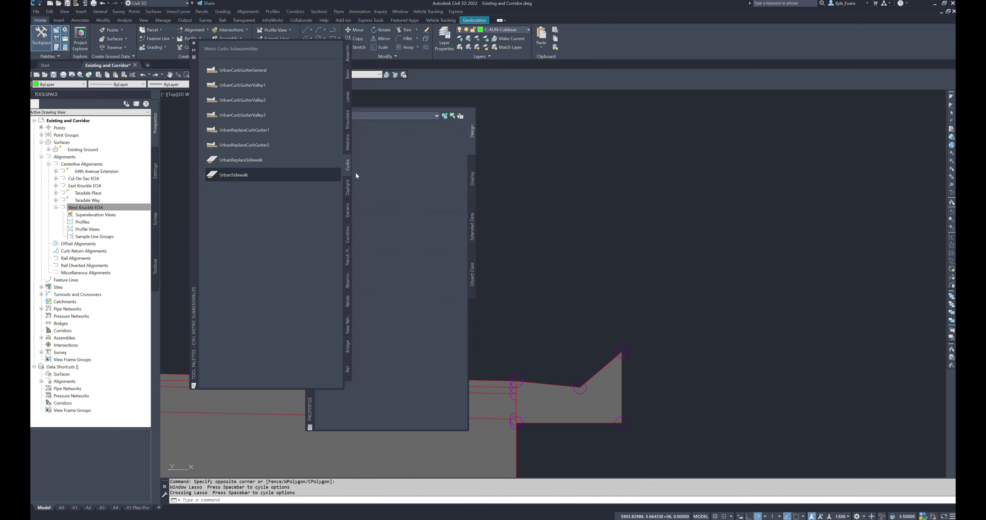
{"action": "left_click", "coordinate": [419, 281]}
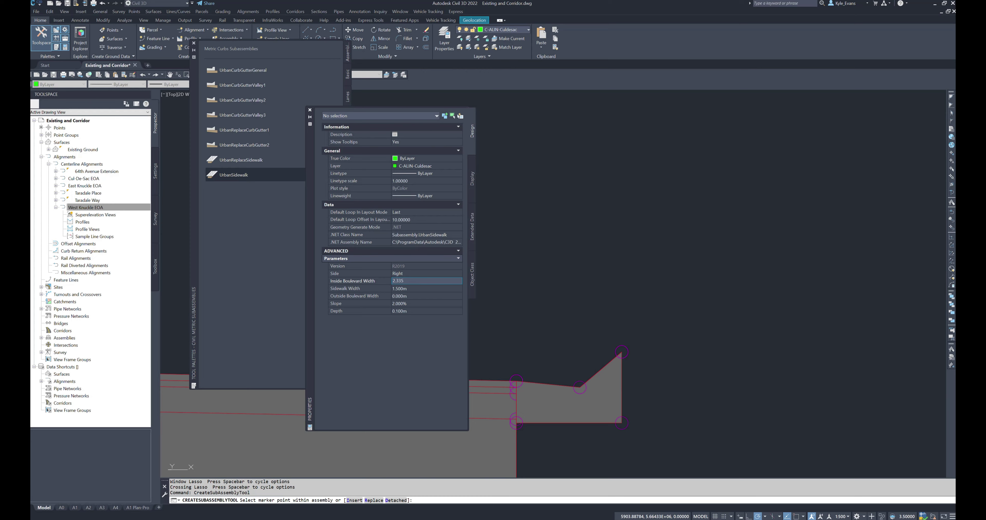
{"action": "key", "text": "Tab"}
{"action": "type", "text": "2"}
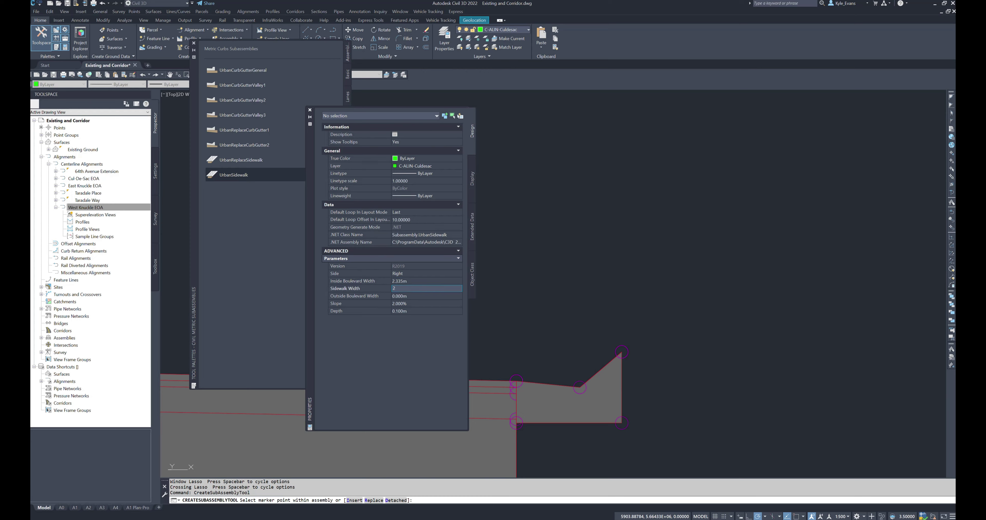
{"action": "key", "text": "Tab"}
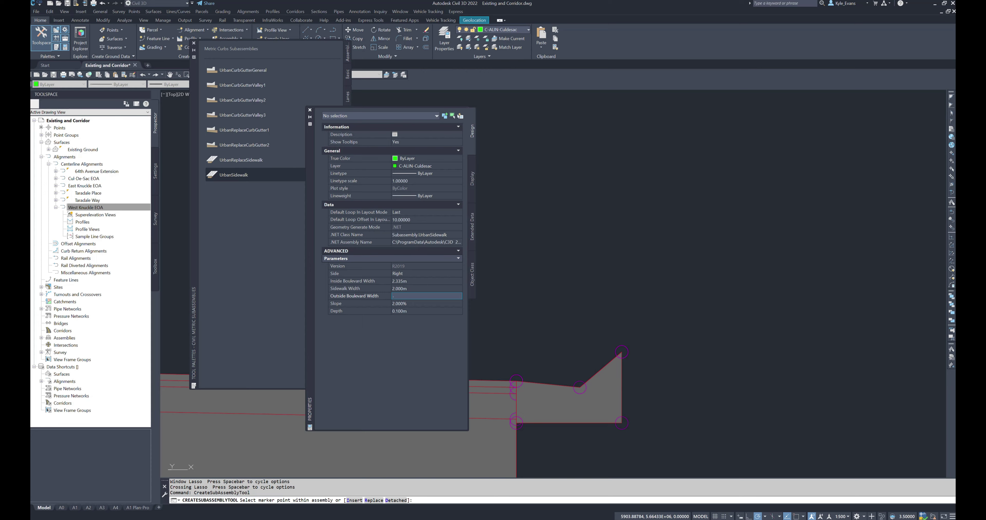
{"action": "key", "text": "Tab"}
{"action": "key", "text": "Tab"}
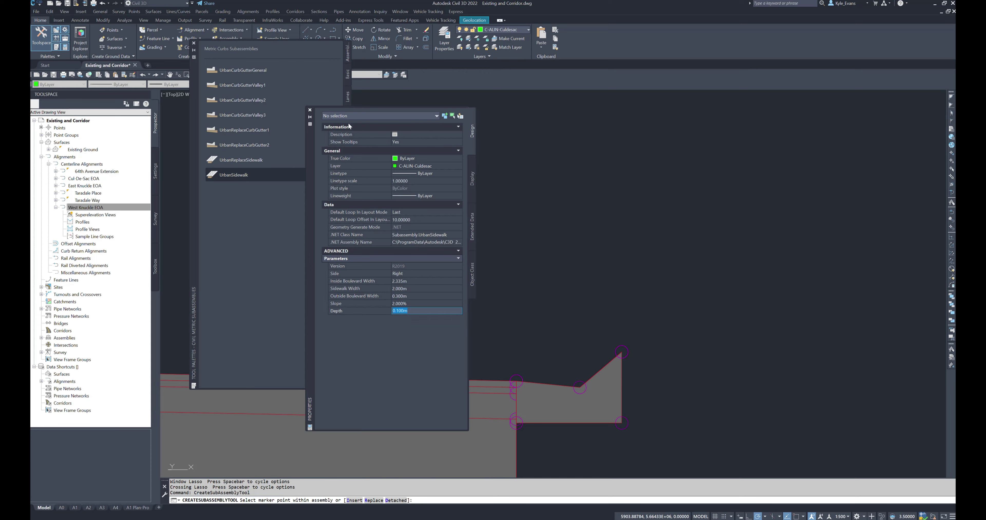
Attach the sidewalk to the top back-of-curb marker point of the outer curb and gutter
{"action": "mouse_move", "coordinate": [659, 341]}
{"action": "middle_mouse_down"}
{"action": "mouse_move", "coordinate": [651, 301]}
{"action": "mouse_move", "coordinate": [619, 296]}
{"action": "middle_mouse_up"}
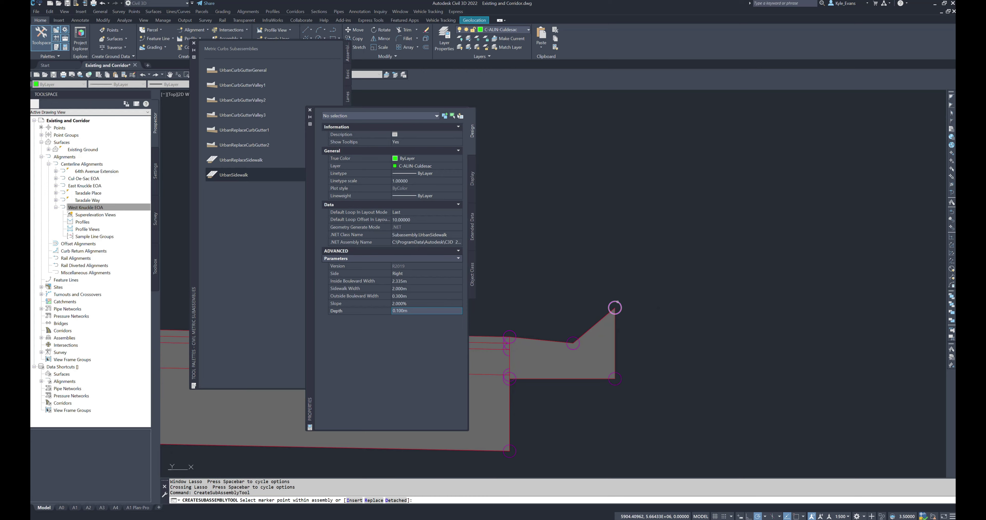
{"action": "scroll", "coordinate": [619, 294], "scroll_direction": "down", "scroll_amount": 6}
{"action": "middle_click_drag", "start_coordinate": [624, 282], "coordinate": [581, 329]}
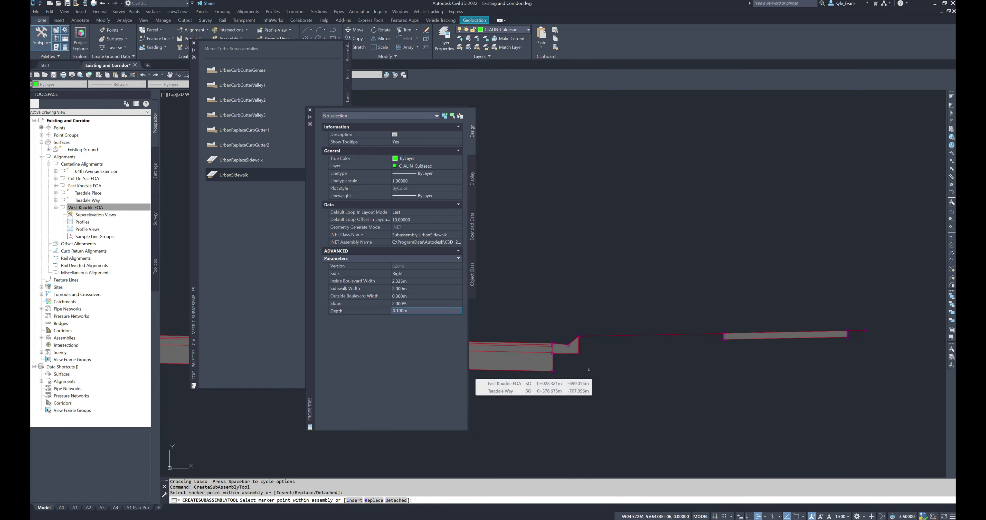
{"action": "right_click", "coordinate": [604, 203]}
{"action": "left_click", "coordinate": [641, 206]}
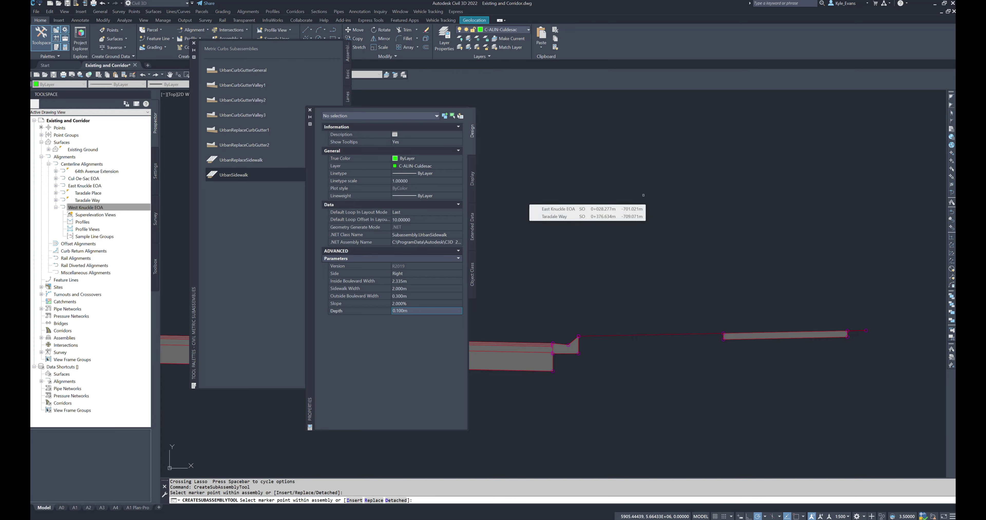
Close the properties and subassembly palettes and end the subassembly placement
{"action": "left_click", "coordinate": [310, 111]}
{"action": "left_click", "coordinate": [194, 43]}
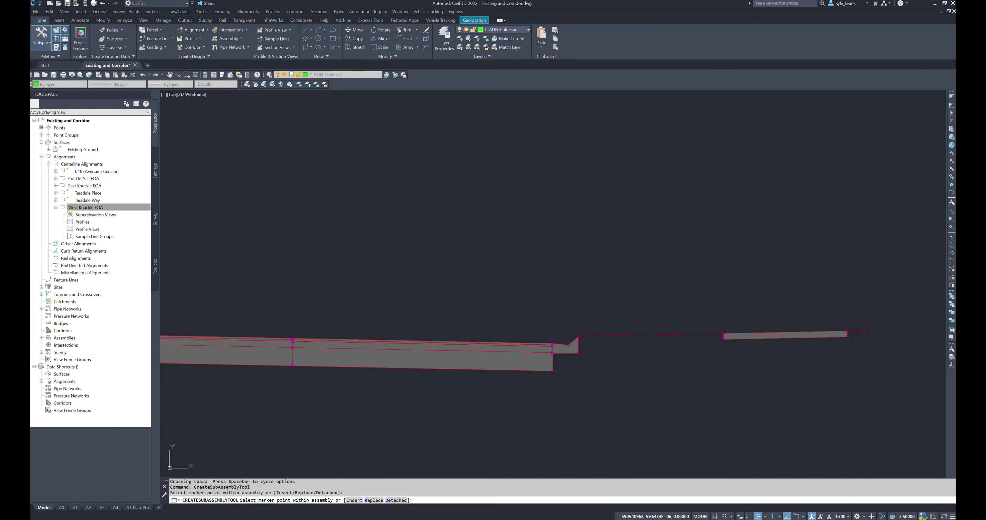
{"action": "scroll", "coordinate": [466, 209], "scroll_direction": "down", "scroll_amount": 5}
{"action": "middle_click_drag", "start_coordinate": [359, 229], "coordinate": [447, 246]}
{"action": "key", "text": "Escape"}
{"action": "scroll", "coordinate": [455, 250], "scroll_direction": "up", "scroll_amount": 4}
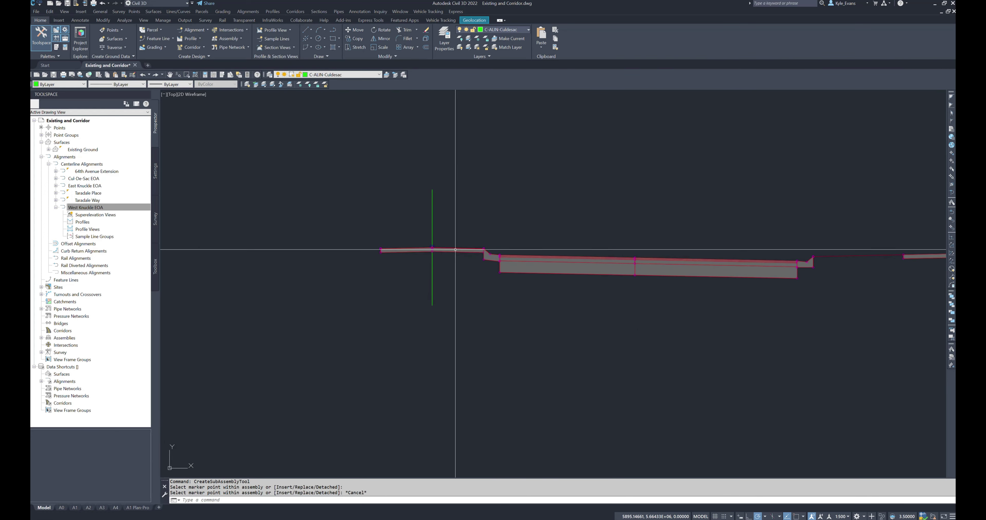
{"action": "key", "text": "Escape"}
Review the assembly's right side by selecting the median curb, the lanes and the sidewalk in turn
{"action": "left_click", "coordinate": [484, 256]}
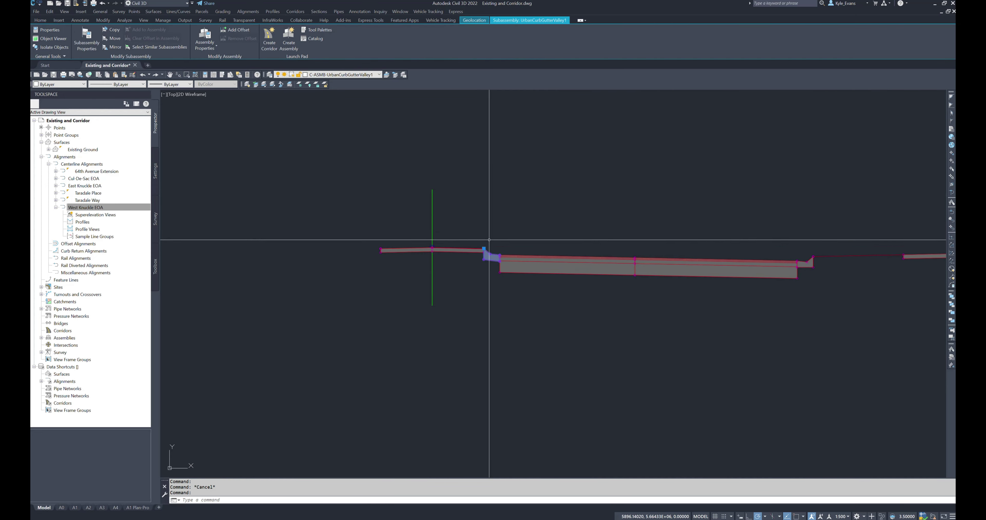
{"action": "key", "text": "Escape"}
{"action": "left_click", "coordinate": [650, 263]}
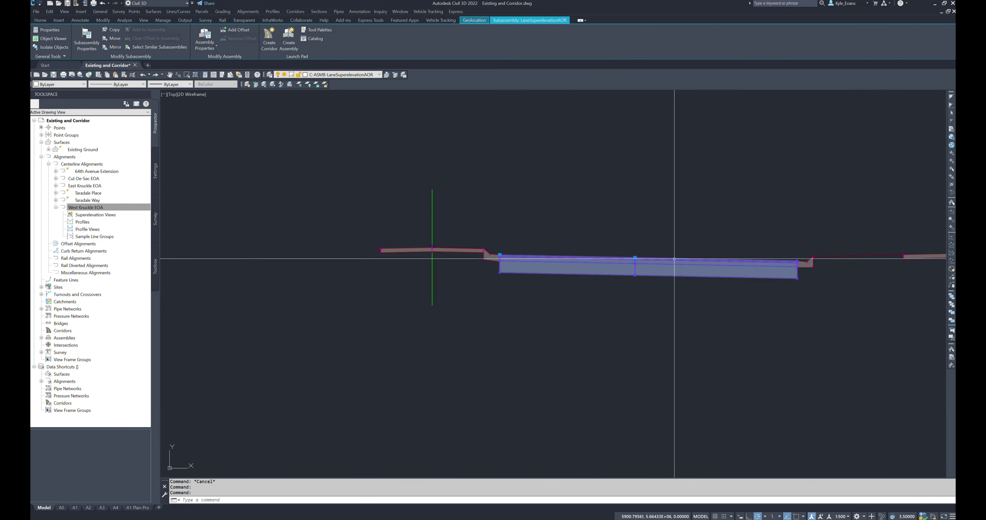
{"action": "middle_click_drag", "start_coordinate": [661, 219], "coordinate": [577, 210]}
{"action": "middle_click_drag", "start_coordinate": [637, 217], "coordinate": [417, 267]}
{"action": "key", "text": "Escape"}
{"action": "type", "text": "1"}
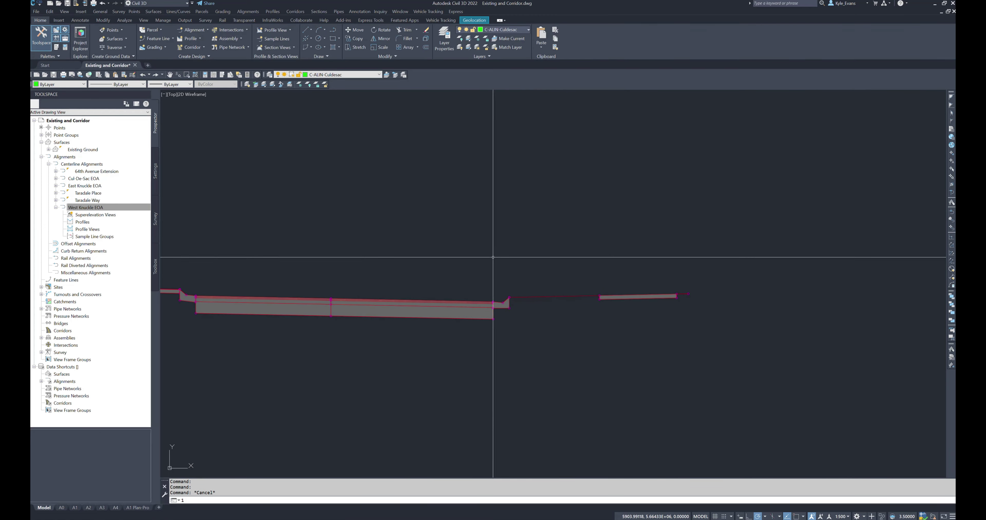
{"action": "left_click", "coordinate": [507, 298]}
{"action": "left_click", "coordinate": [559, 304]}
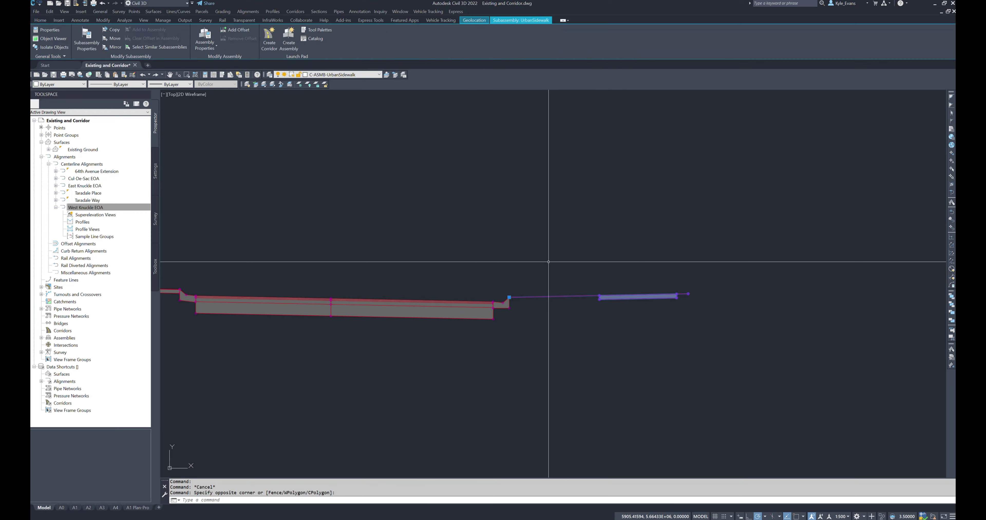
{"action": "key", "text": "Escape"}
{"action": "scroll", "coordinate": [550, 237], "scroll_direction": "down", "scroll_amount": 2}
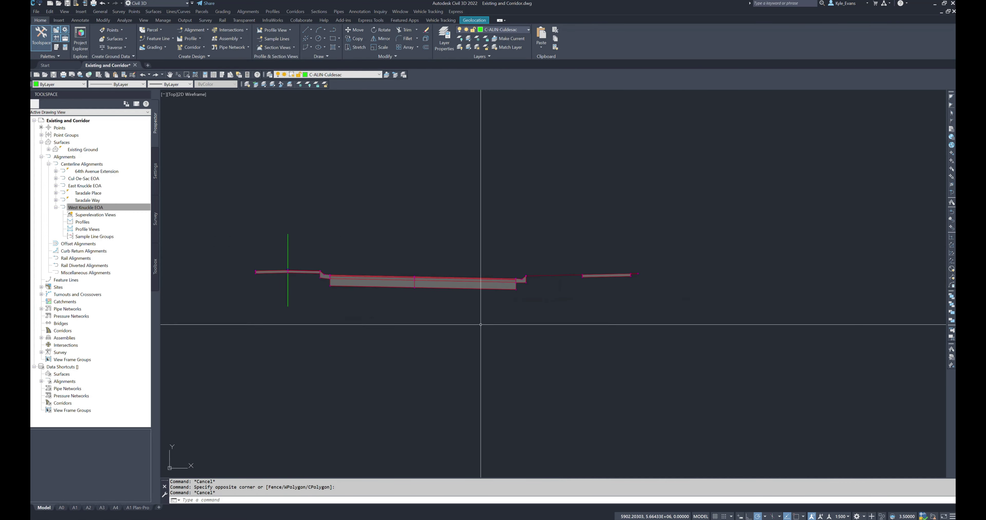
{"action": "middle_click_drag", "start_coordinate": [480, 324], "coordinate": [545, 315]}
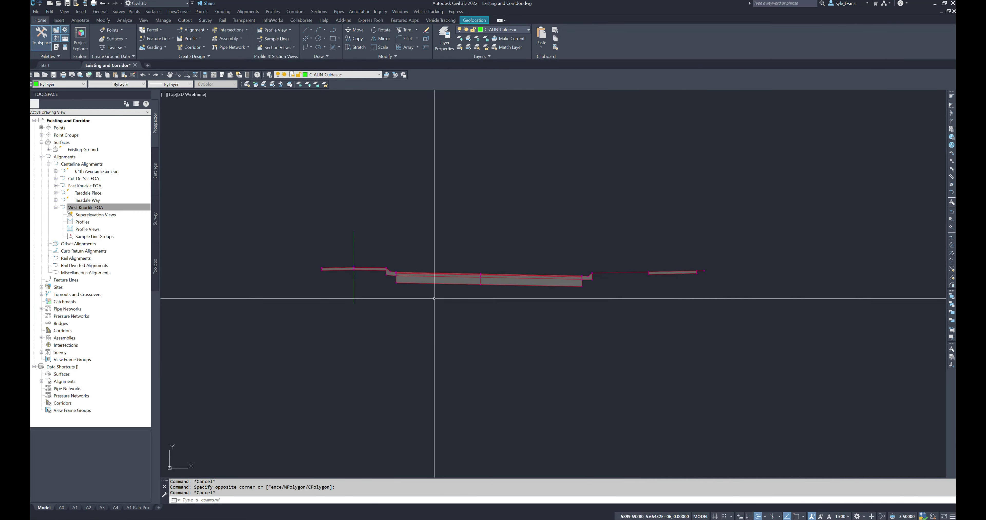
{"action": "left_click", "coordinate": [374, 241]}
{"action": "left_click", "coordinate": [373, 242]}
{"action": "middle_click_drag", "start_coordinate": [369, 238], "coordinate": [515, 259]}
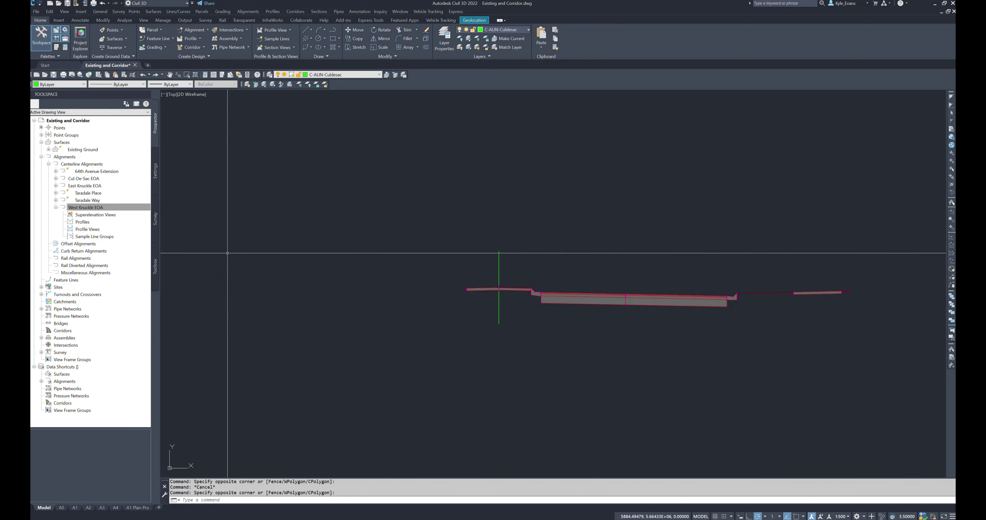
Mirror the right-side gutters, lanes and sidewalk onto the top marker point at the median's left edge
{"action": "middle_click_drag", "start_coordinate": [385, 329], "coordinate": [273, 288]}
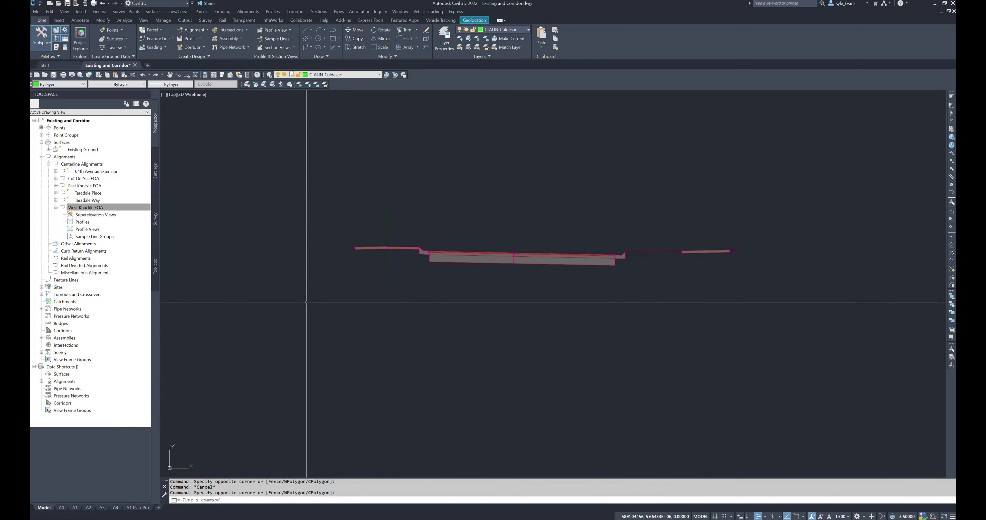
{"action": "left_click", "coordinate": [405, 183]}
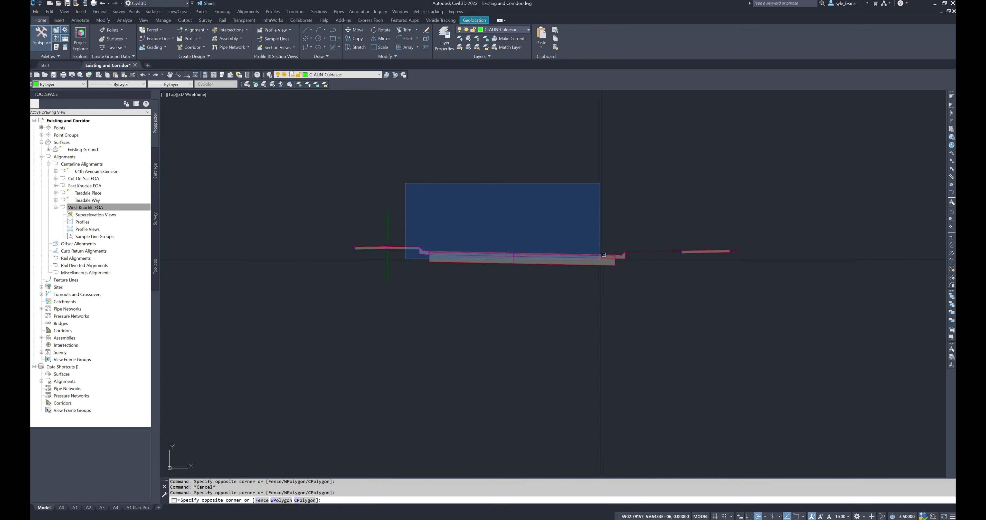
{"action": "left_click", "coordinate": [763, 292]}
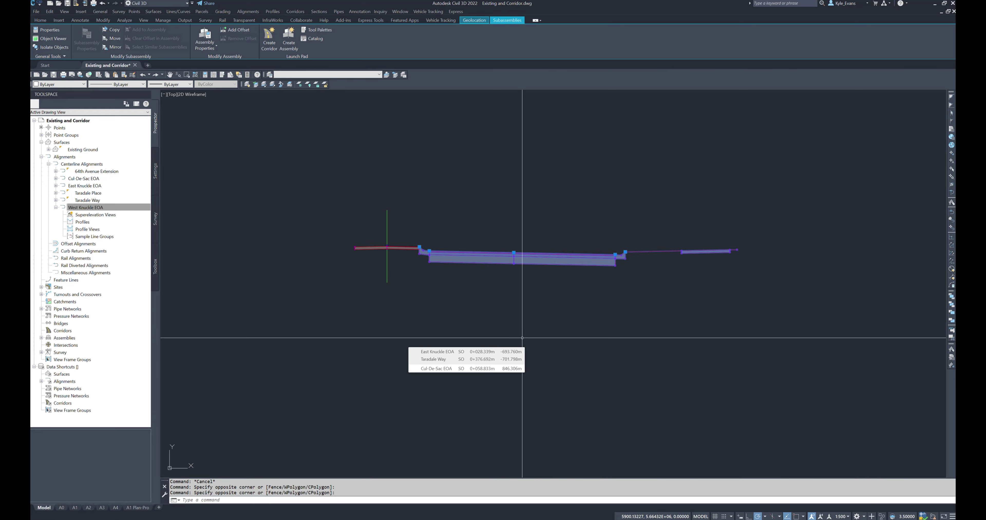
{"action": "right_click", "coordinate": [519, 242]}
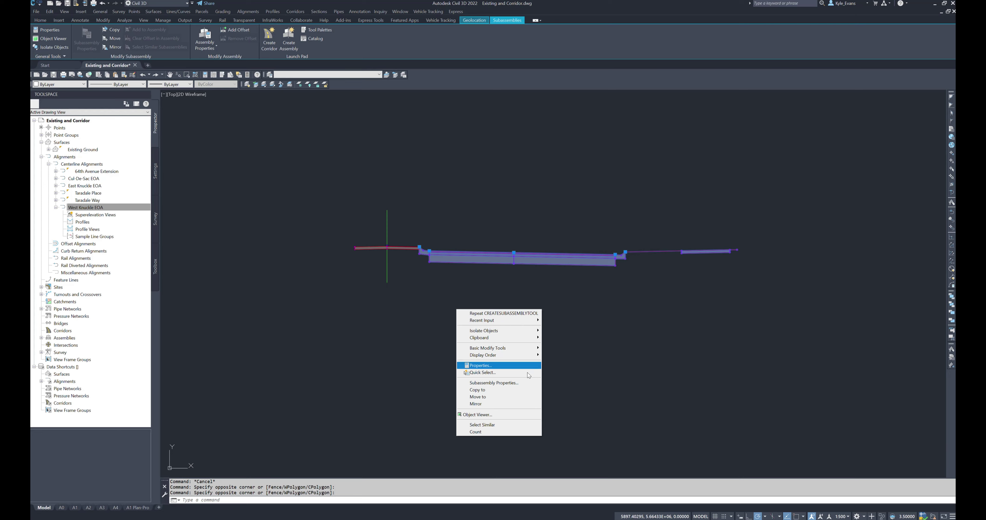
{"action": "left_click", "coordinate": [452, 390]}
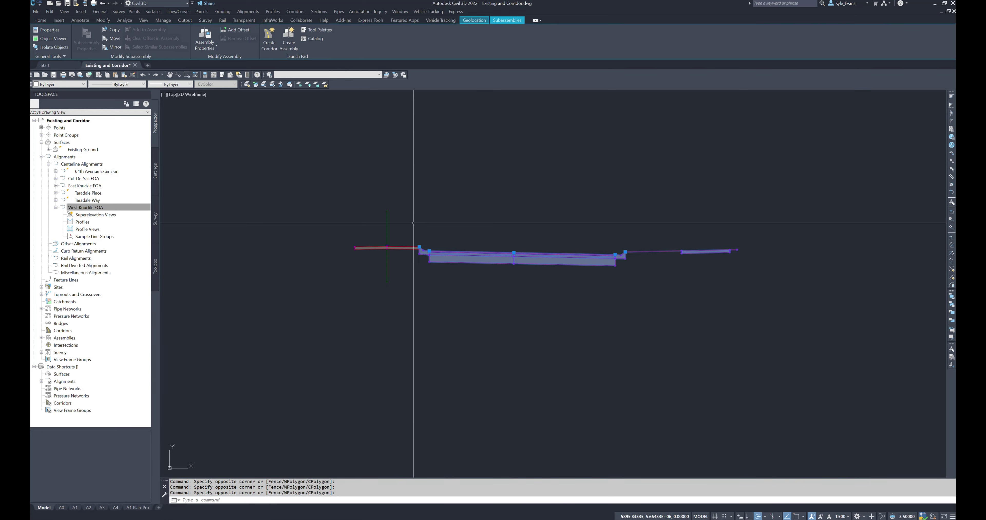
{"action": "right_click", "coordinate": [559, 199]}
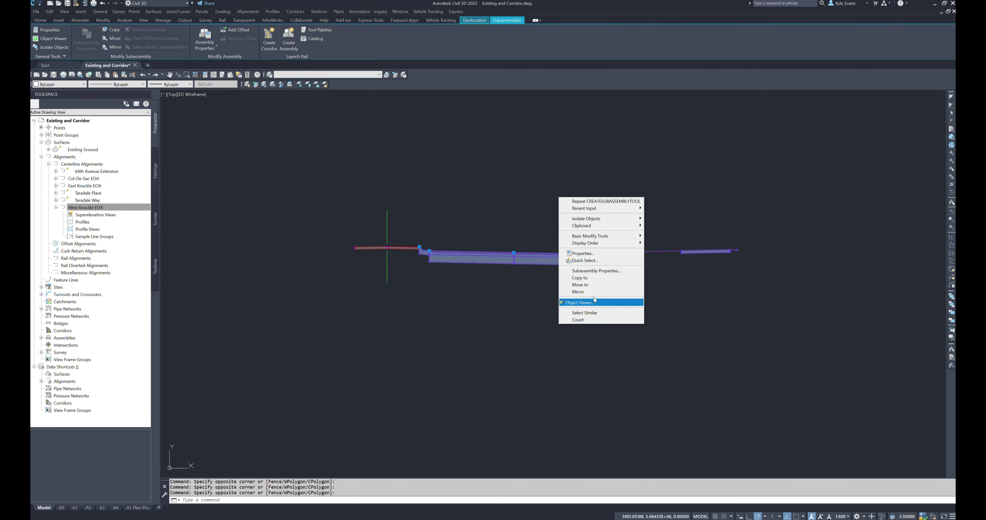
{"action": "left_click", "coordinate": [580, 292]}
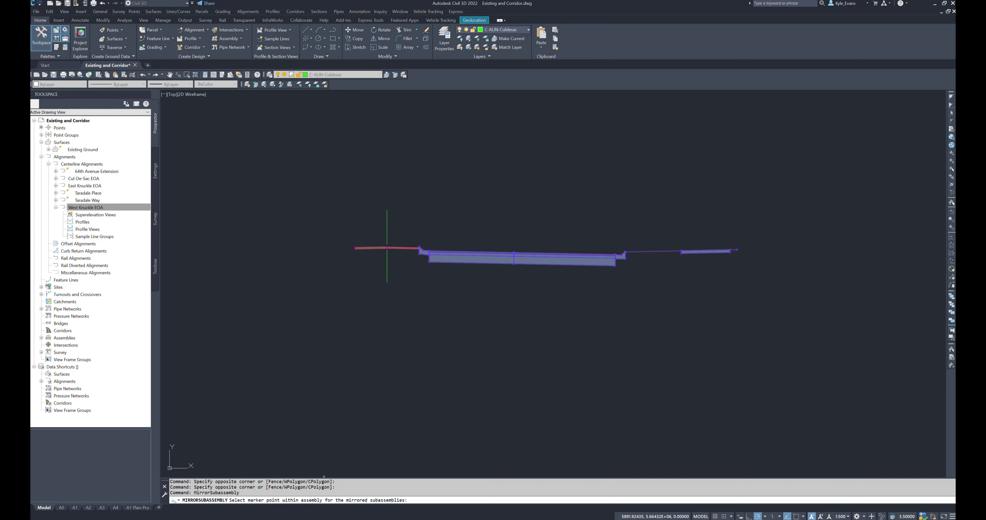
{"action": "scroll", "coordinate": [387, 247], "scroll_direction": "up", "scroll_amount": 6}
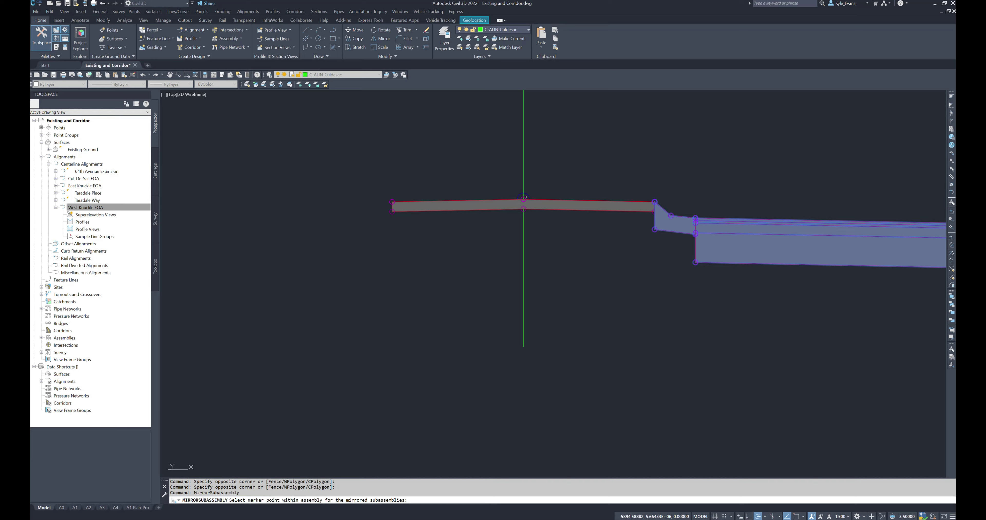
{"action": "scroll", "coordinate": [319, 197], "scroll_direction": "up", "scroll_amount": 4}
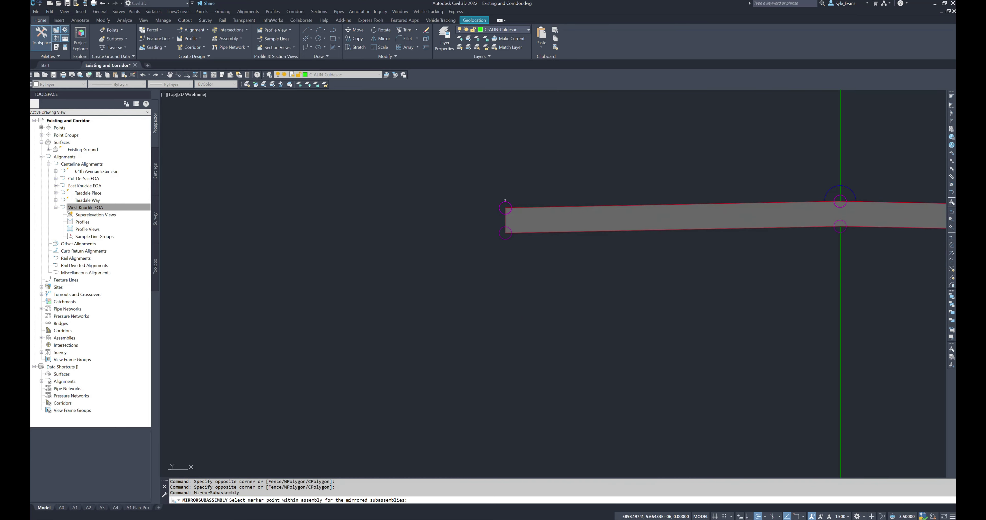
{"action": "left_click", "coordinate": [505, 208]}
{"action": "scroll", "coordinate": [498, 236], "scroll_direction": "down", "scroll_amount": 4}
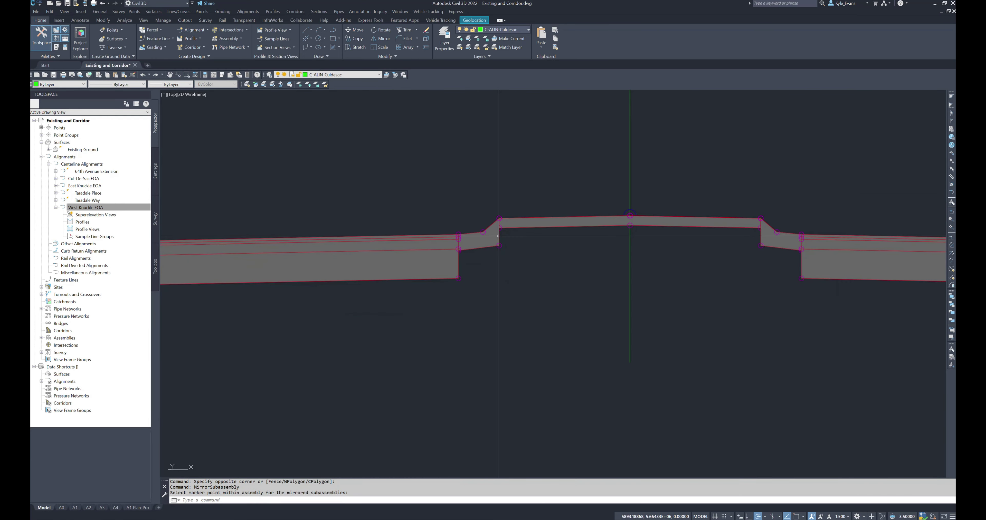
{"action": "scroll", "coordinate": [574, 291], "scroll_direction": "down", "scroll_amount": 4}
{"action": "scroll", "coordinate": [657, 322], "scroll_direction": "down", "scroll_amount": 2}
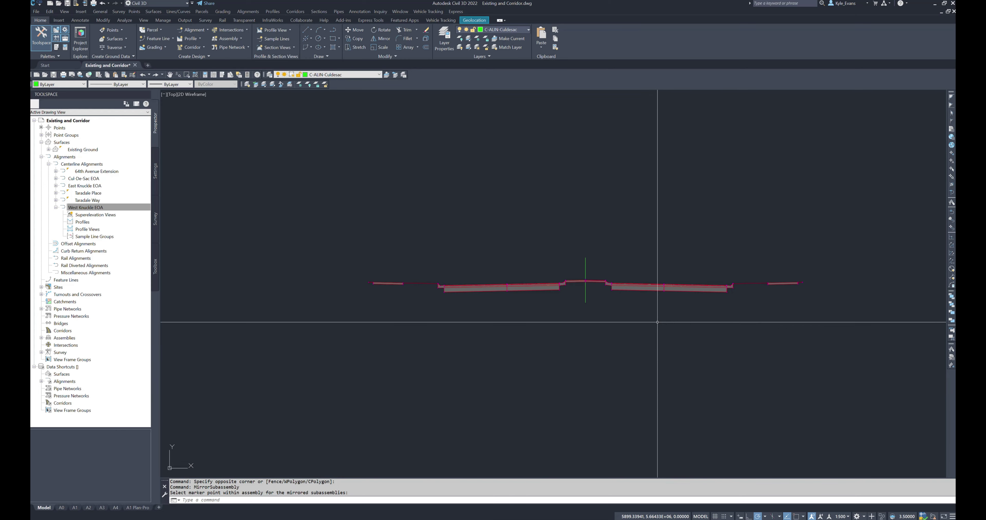
Measure the assembly's overall width between its outermost endpoints and compare it with the cross-section in the design guidelines PDF
{"action": "middle_click_drag", "start_coordinate": [446, 363], "coordinate": [373, 348]}
{"action": "type", "text": "dist"}
{"action": "key", "text": "Return"}
{"action": "right_click", "coordinate": [379, 303], "text": "shift"}
{"action": "left_click", "coordinate": [344, 356]}
{"action": "left_click", "coordinate": [281, 264]}
{"action": "left_click", "coordinate": [713, 265]}
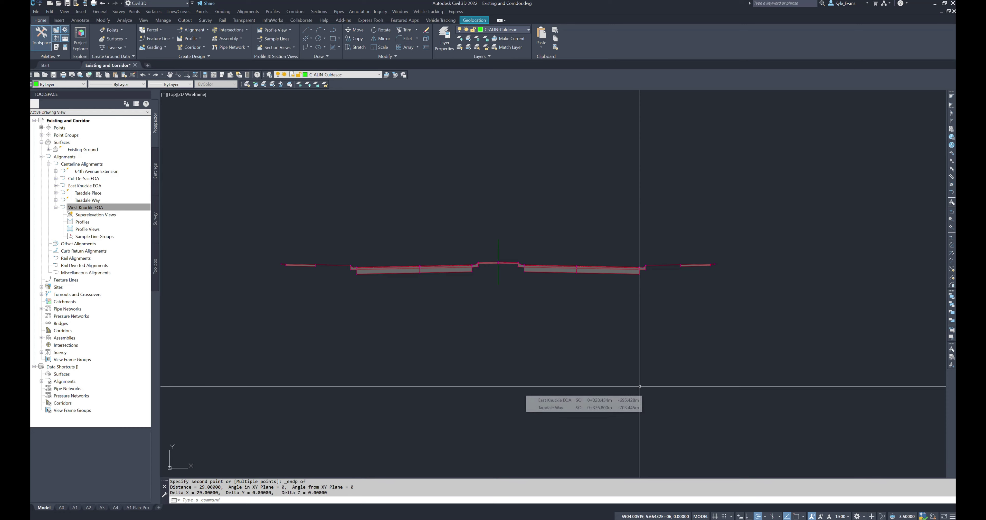
{"action": "key", "text": "alt+Tab"}
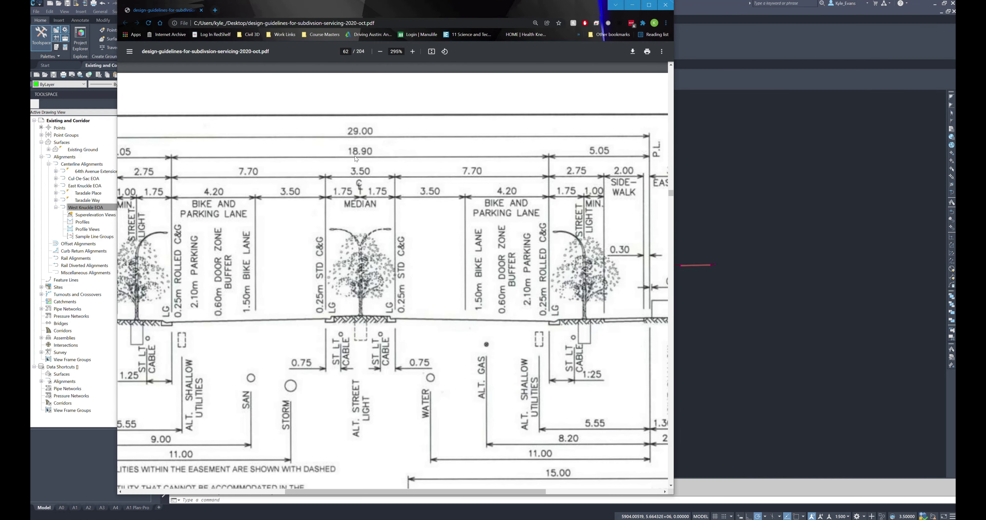
{"action": "left_click", "coordinate": [726, 243]}
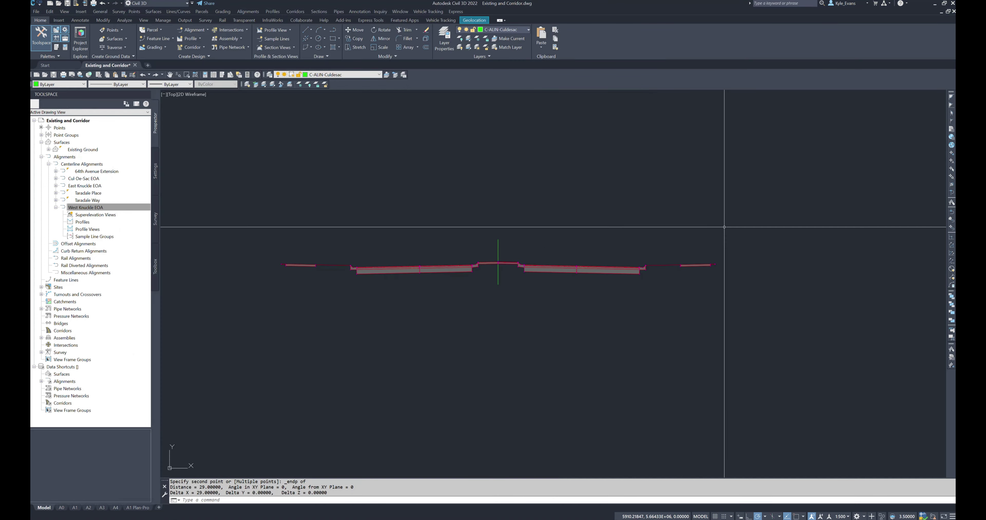
Measure the roadway width between the endpoints of the left and right outer curbs
{"action": "type", "text": "dist"}
{"action": "key", "text": "Return"}
{"action": "right_click", "coordinate": [396, 259], "text": "shift"}
{"action": "left_click", "coordinate": [409, 306]}
{"action": "left_click", "coordinate": [355, 267]}
{"action": "right_click", "coordinate": [595, 240], "text": "shift"}
{"action": "left_click", "coordinate": [609, 287]}
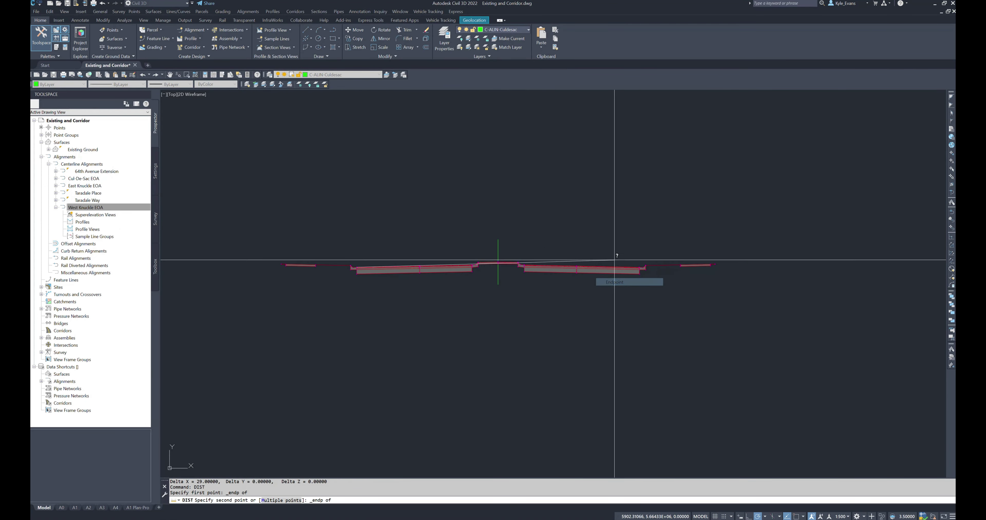
{"action": "left_click", "coordinate": [622, 268]}
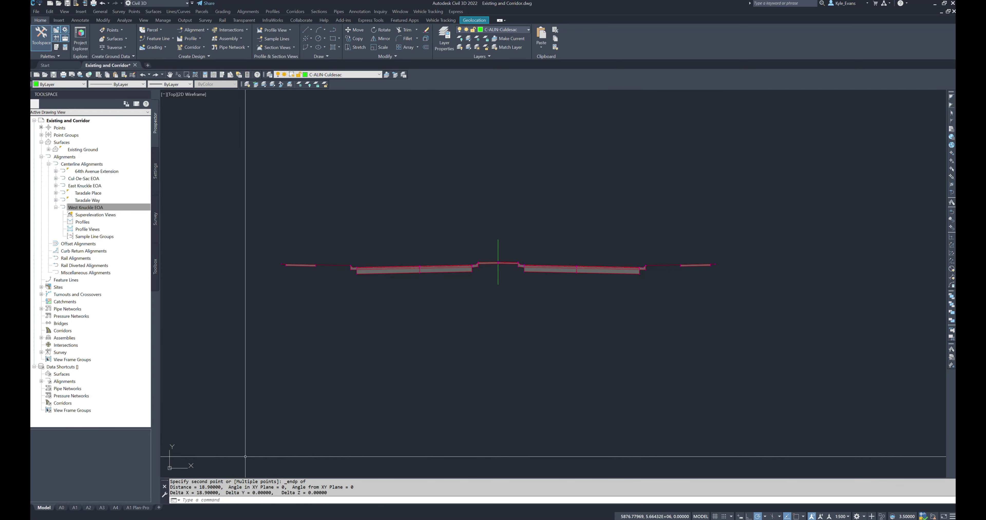
Open the median subassembly's properties and rename it Center Median
{"action": "middle_click_drag", "start_coordinate": [288, 405], "coordinate": [317, 411]}
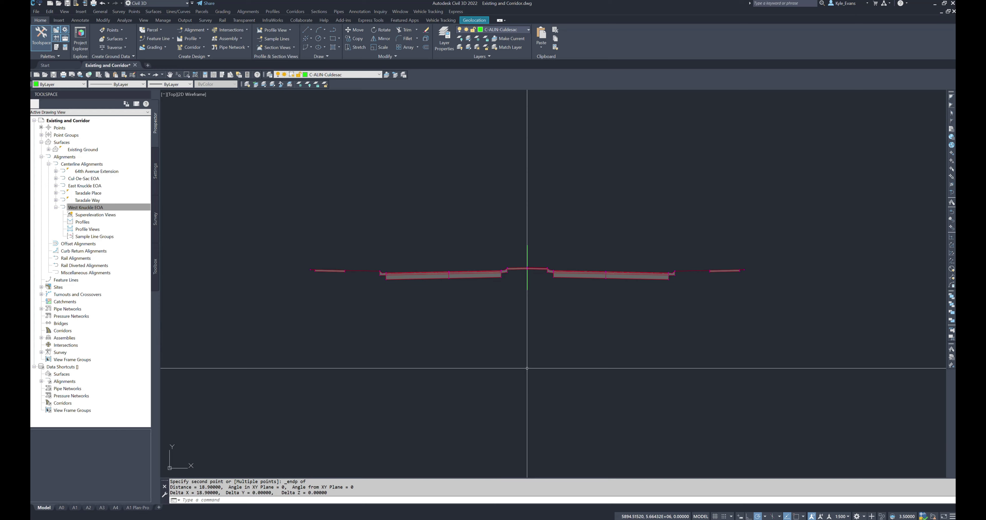
{"action": "left_click", "coordinate": [518, 268]}
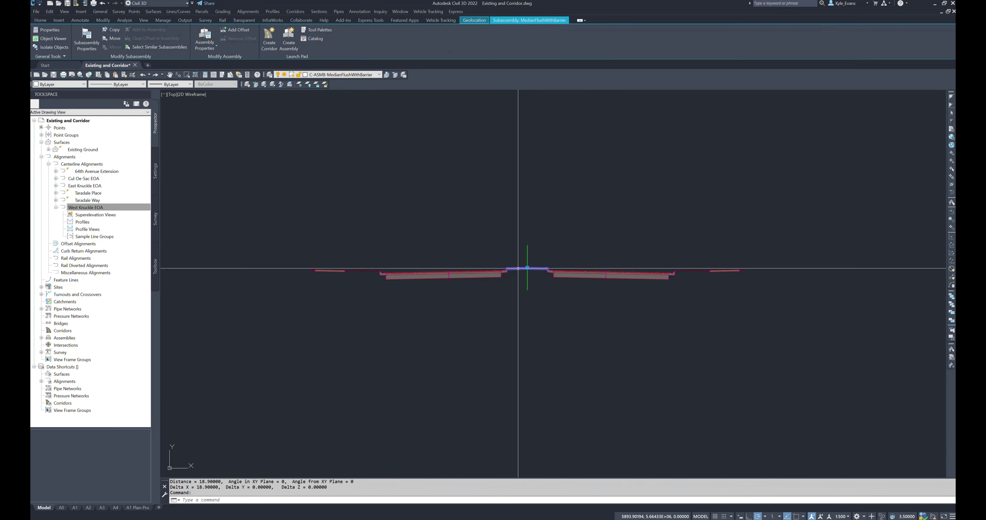
{"action": "right_click", "coordinate": [521, 320]}
{"action": "left_click", "coordinate": [544, 378]}
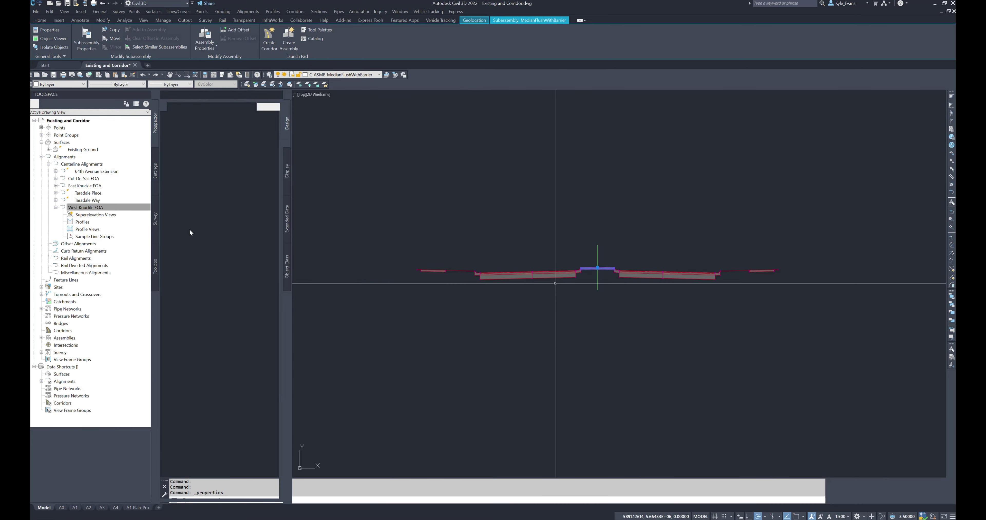
{"action": "left_click", "coordinate": [259, 125]}
{"action": "type", "text": "Center Media"}
{"action": "key", "text": "Return"}
{"action": "key", "text": "Escape"}
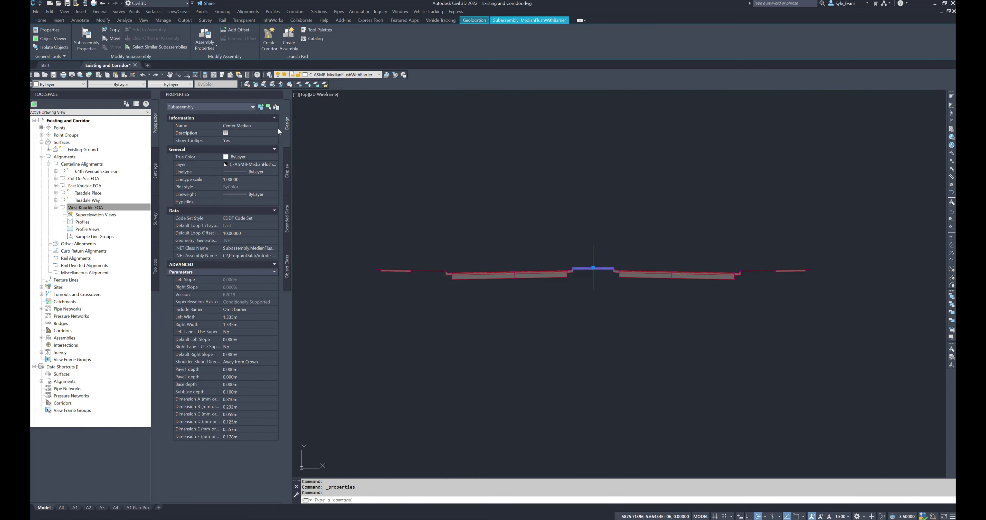
Rename the curb and gutter on the median's left side as Left Inside Gutter
{"action": "scroll", "coordinate": [595, 268], "scroll_direction": "up", "scroll_amount": 5}
{"action": "left_click", "coordinate": [615, 283]}
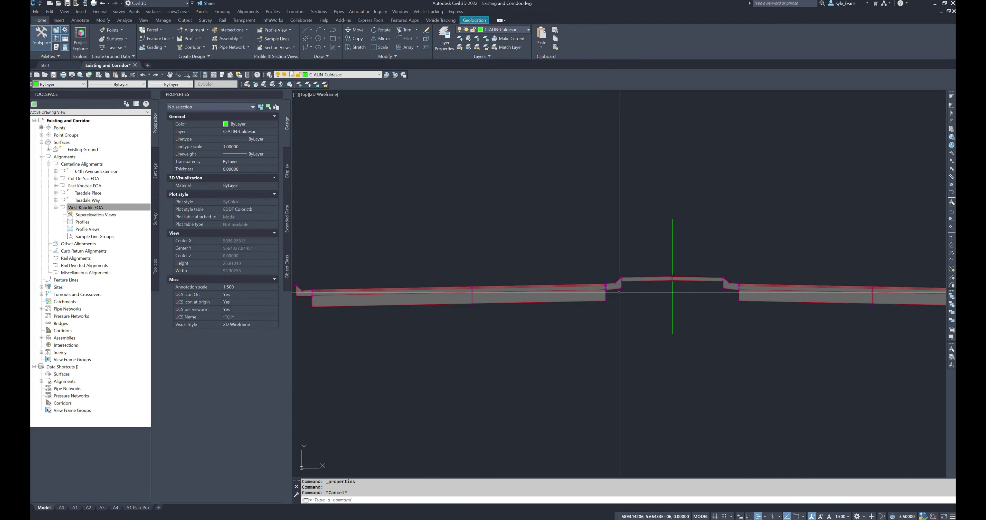
{"action": "middle_click_drag", "start_coordinate": [582, 339], "coordinate": [658, 333]}
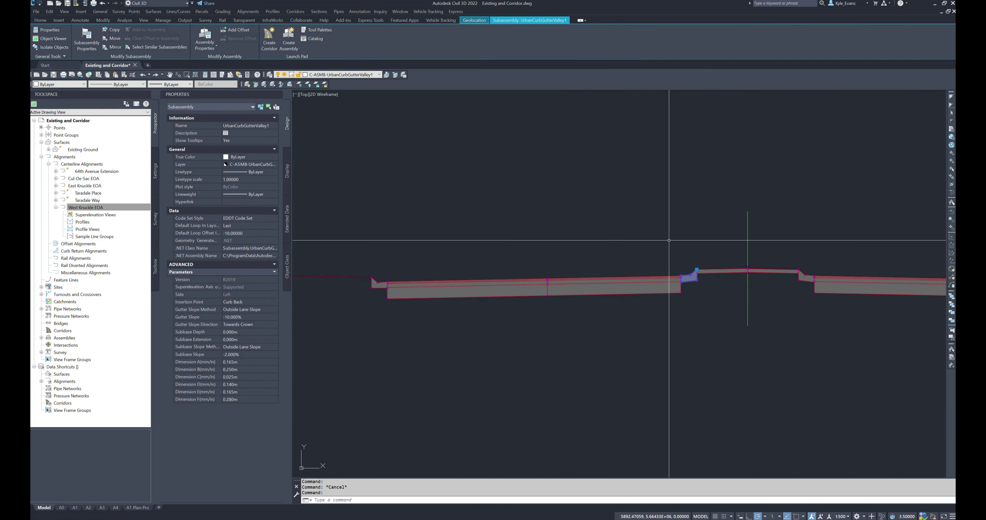
{"action": "left_click", "coordinate": [268, 126]}
{"action": "type", "text": "Left Inside Gutte"}
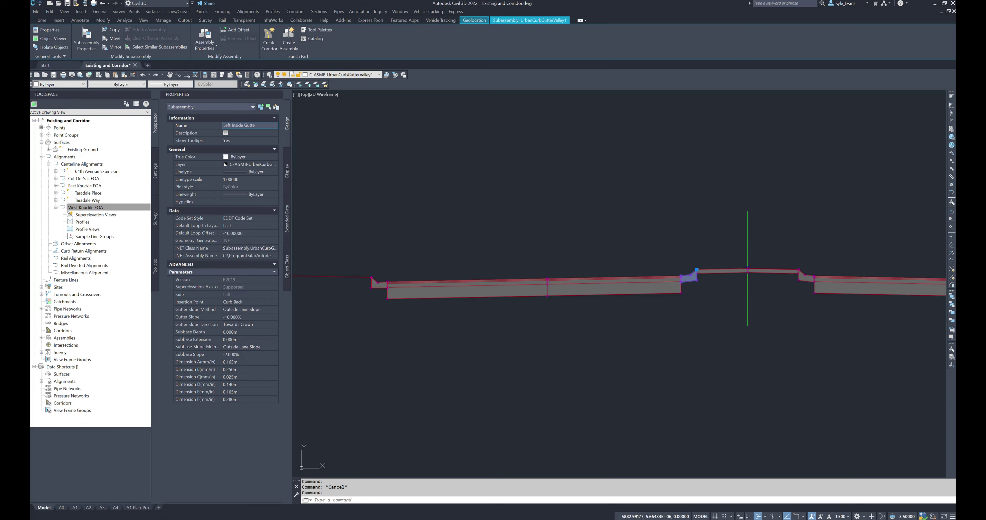
{"action": "key", "text": "Return"}
{"action": "key", "text": "Escape"}
Rename the 3.5 m lane on the left side of the assembly as Left Lane
{"action": "left_click", "coordinate": [551, 279]}
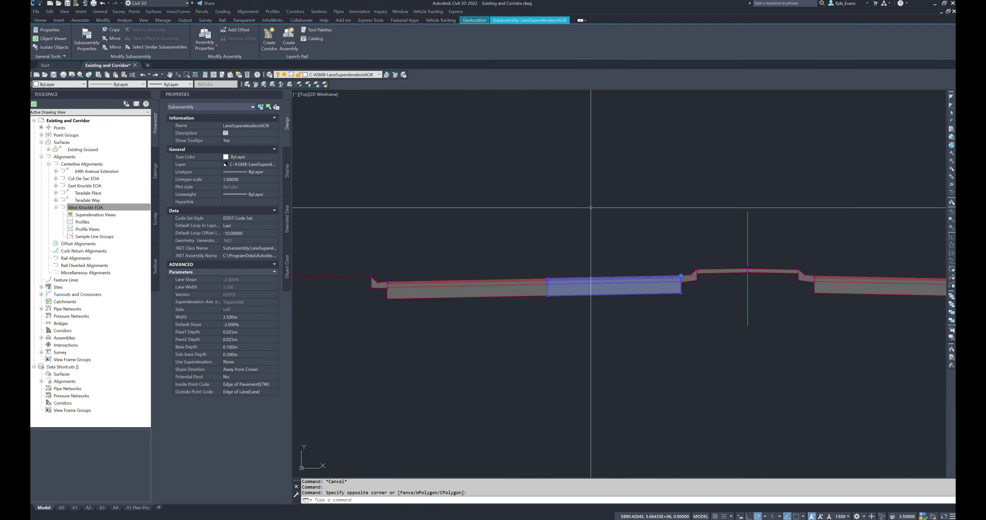
{"action": "left_click", "coordinate": [269, 125]}
{"action": "type", "text": "Left Lan"}
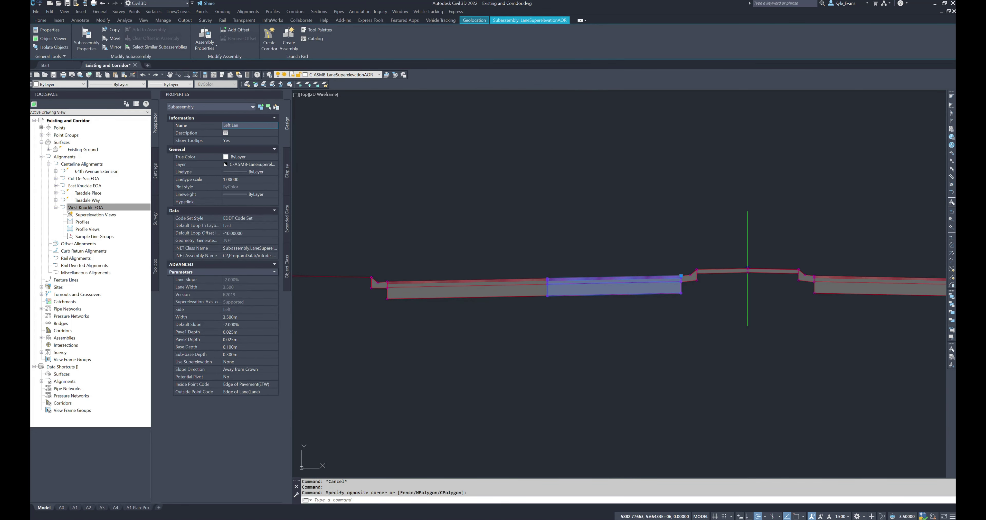
{"action": "key", "text": "Return"}
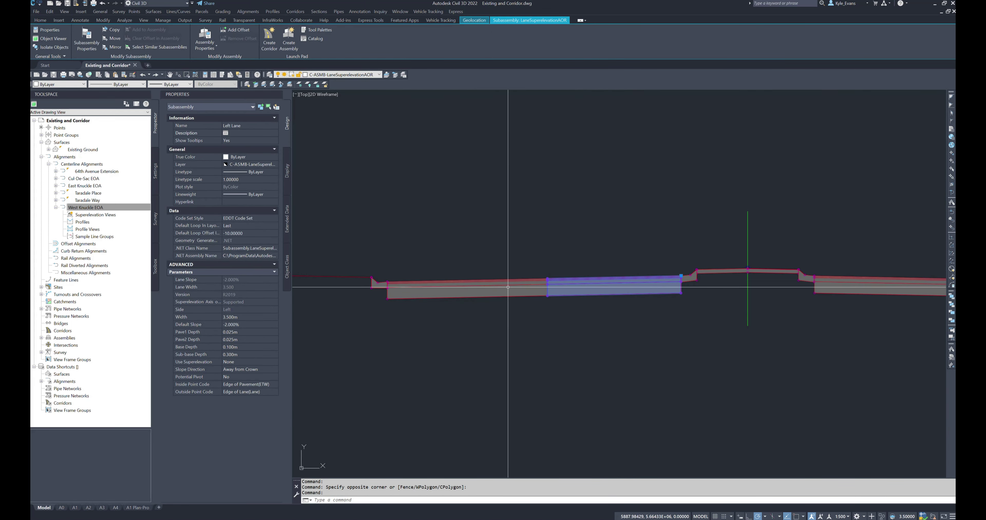
{"action": "key", "text": "Escape"}
Rename the 4.2 m outer lane on the left side as Left Bike Lane
{"action": "left_click", "coordinate": [440, 289]}
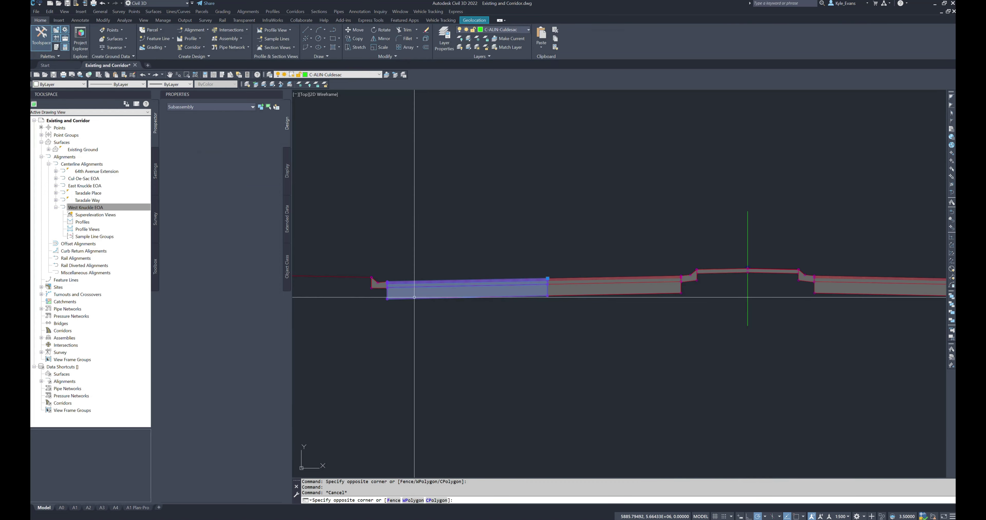
{"action": "left_click", "coordinate": [257, 126]}
{"action": "type", "text": "Left"}
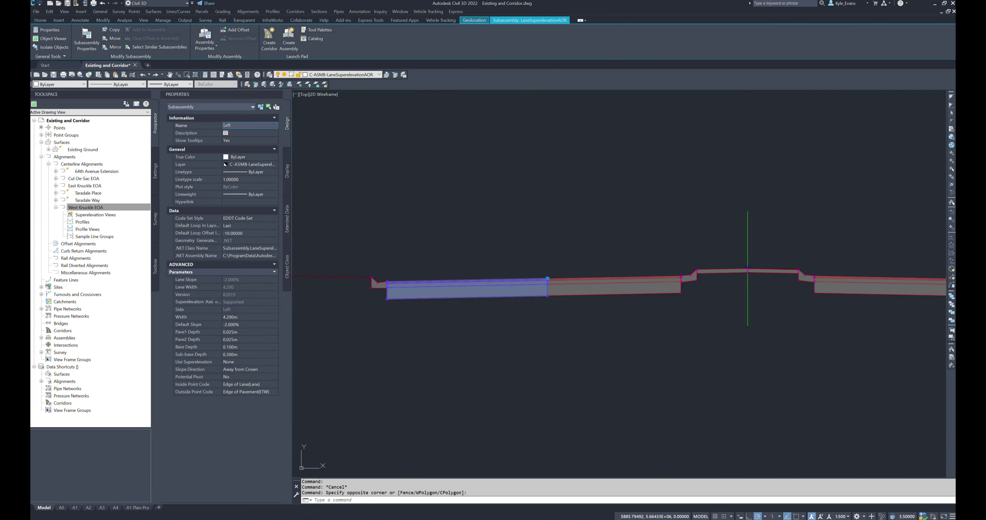
{"action": "type", "text": " Bike Lane"}
{"action": "key", "text": "Return"}
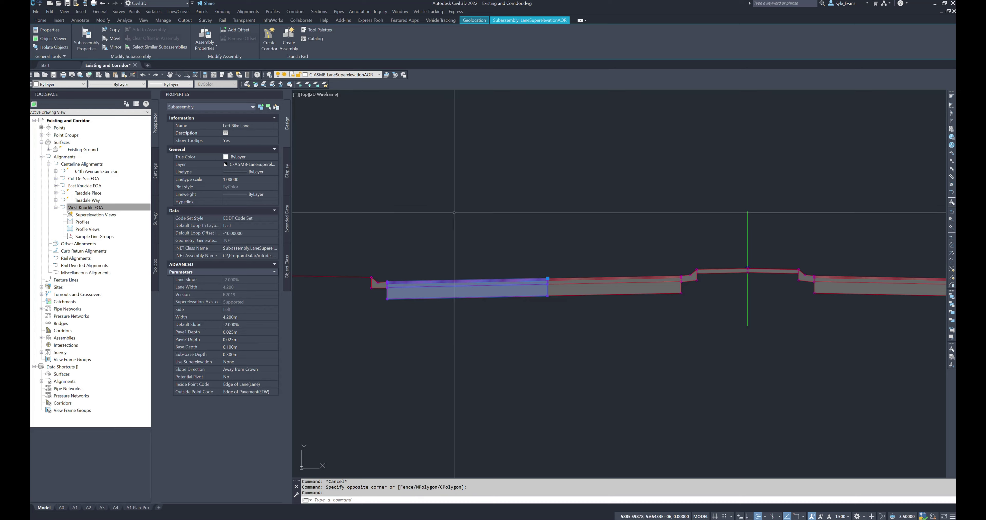
{"action": "middle_click_drag", "start_coordinate": [362, 301], "coordinate": [470, 301]}
{"action": "key", "text": "Escape"}
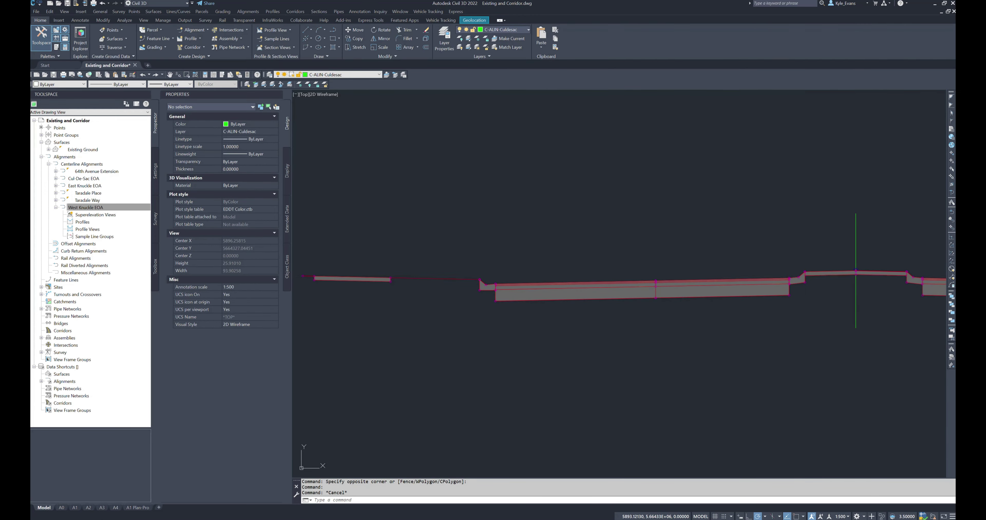
Rename the outer curb and gutter beside the left bike lane as Left Outside Gutter
{"action": "left_click", "coordinate": [797, 277]}
{"action": "left_click", "coordinate": [481, 285]}
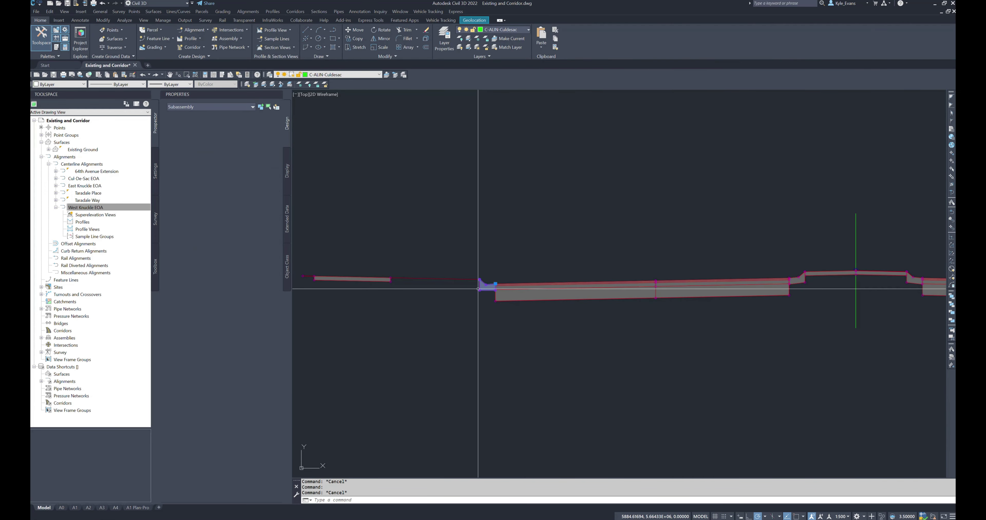
{"action": "left_click", "coordinate": [249, 125]}
{"action": "type", "text": "Left Out"}
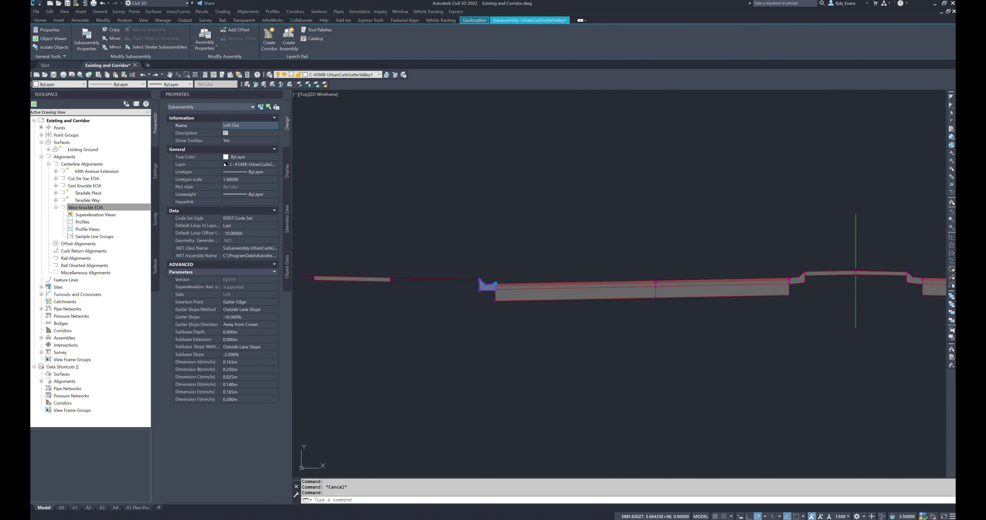
{"action": "key", "text": "Return"}
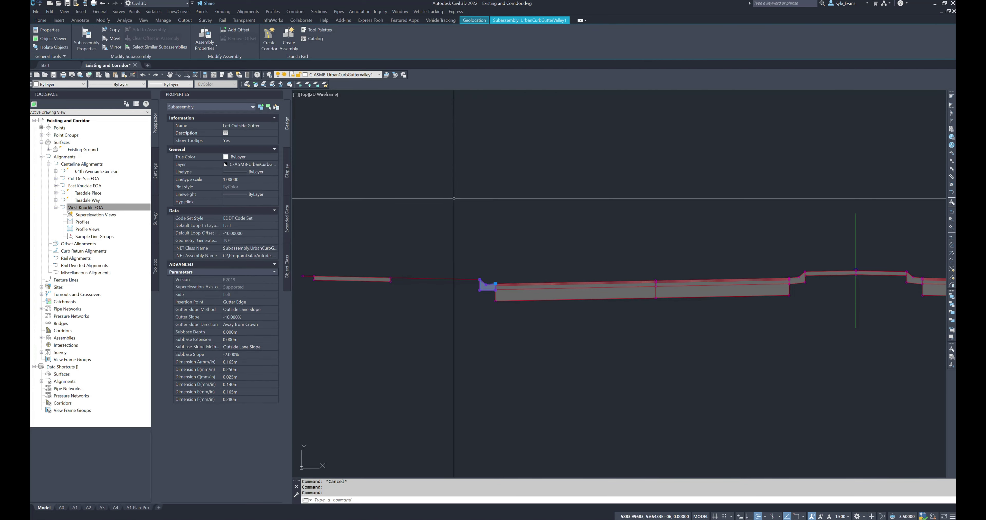
{"action": "middle_click_drag", "start_coordinate": [453, 211], "coordinate": [553, 226]}
{"action": "key", "text": "Escape"}
Rename the urban sidewalk subassembly on the left side as Left Sidewalk
{"action": "left_click", "coordinate": [481, 314]}
{"action": "left_click", "coordinate": [416, 279]}
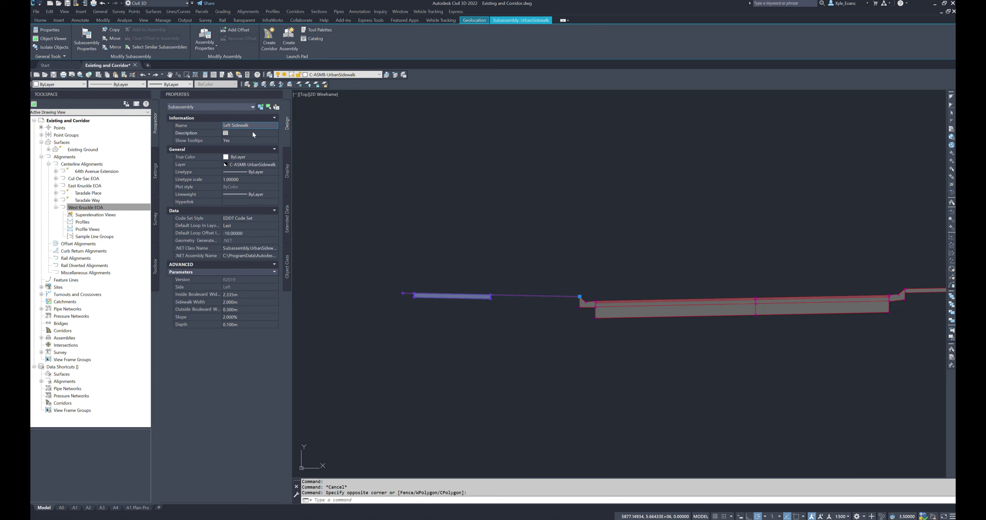
{"action": "key", "text": "Return"}
{"action": "middle_click_drag", "start_coordinate": [881, 230], "coordinate": [549, 206]}
{"action": "middle_click_drag", "start_coordinate": [760, 244], "coordinate": [676, 243]}
{"action": "key", "text": "Escape"}
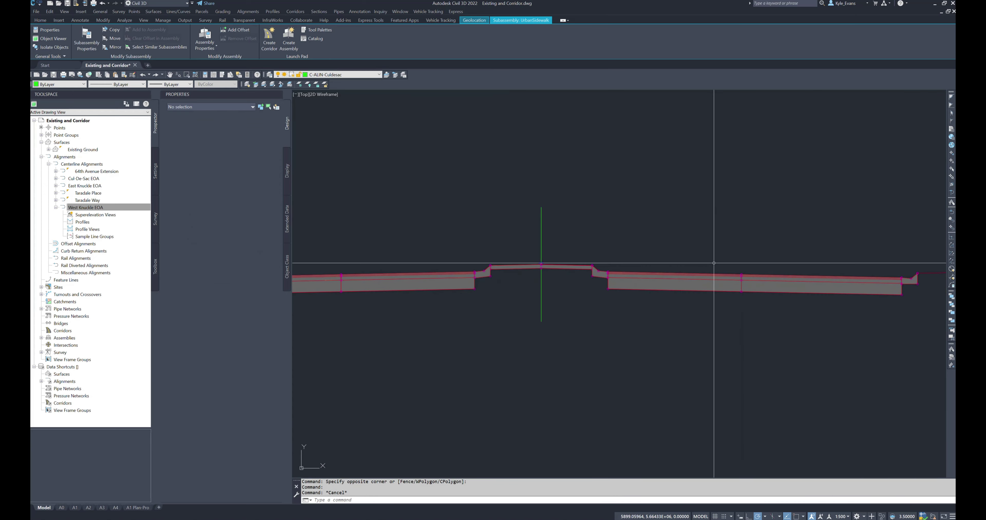
Rename the curb and gutter at the right edge of the median as Right Inside Gutter
{"action": "left_click", "coordinate": [600, 272]}
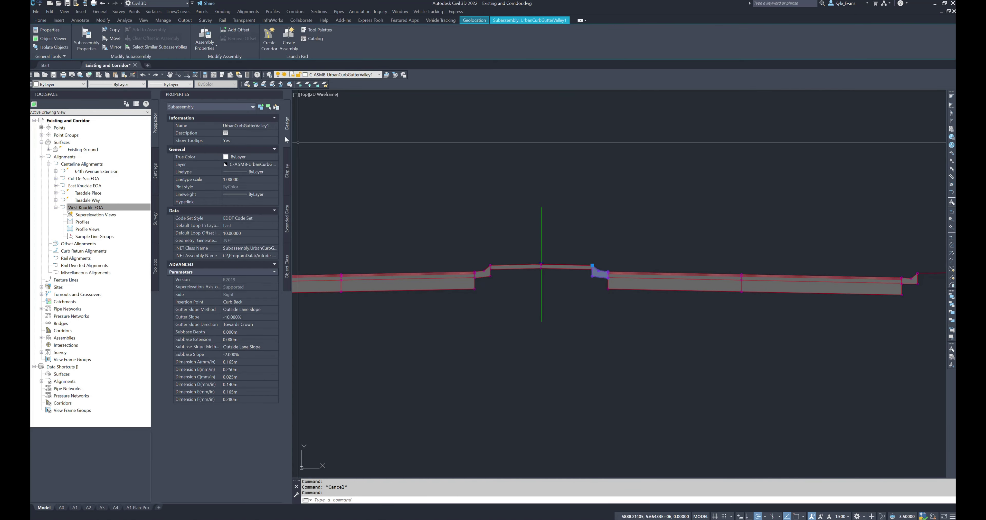
{"action": "left_click", "coordinate": [261, 125]}
{"action": "type", "text": "Right Inside Gutt"}
{"action": "key", "text": "Return"}
{"action": "key", "text": "Escape"}
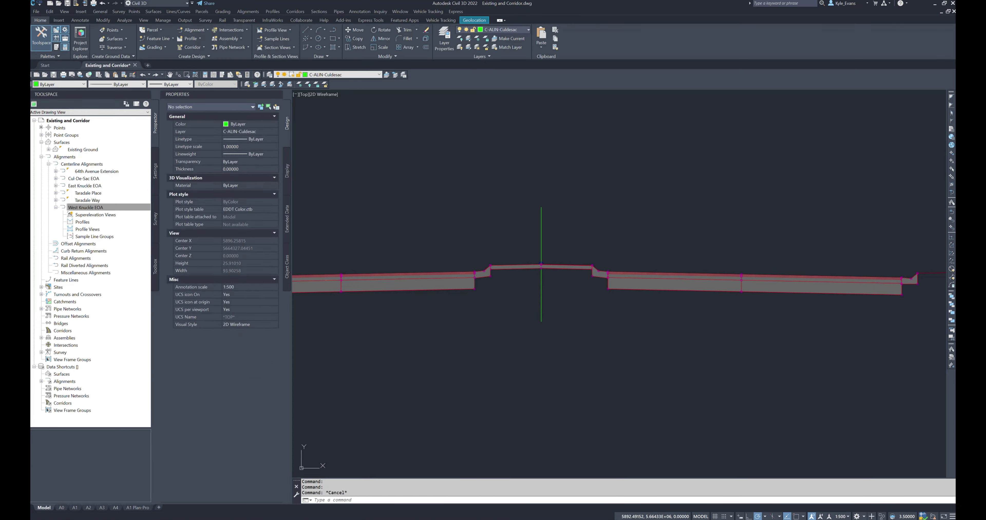
Rename the 3.5 m lane on the right side of the assembly as Right Lane
{"action": "middle_click_drag", "start_coordinate": [425, 279], "coordinate": [294, 279]}
{"action": "left_click", "coordinate": [528, 285]}
{"action": "left_click", "coordinate": [500, 260]}
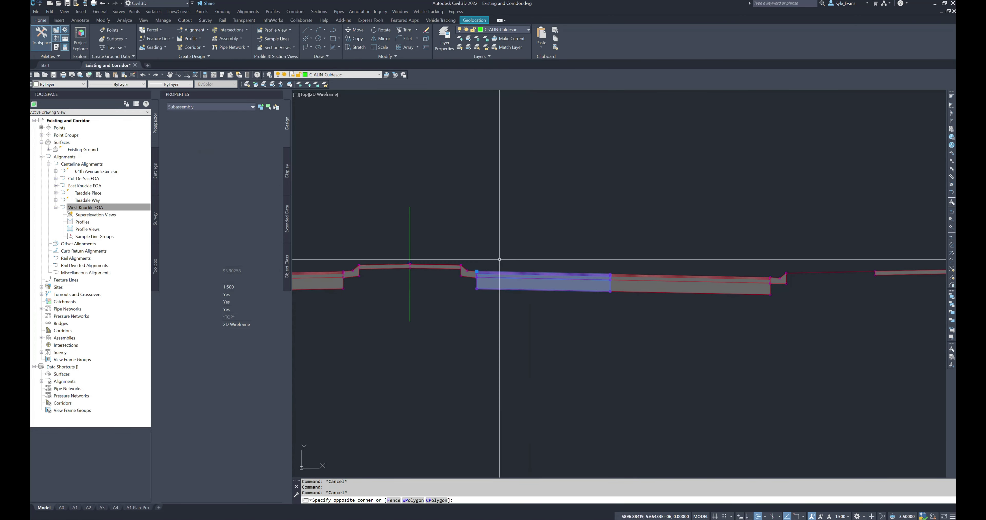
{"action": "left_click", "coordinate": [249, 125]}
{"action": "type", "text": "R"}
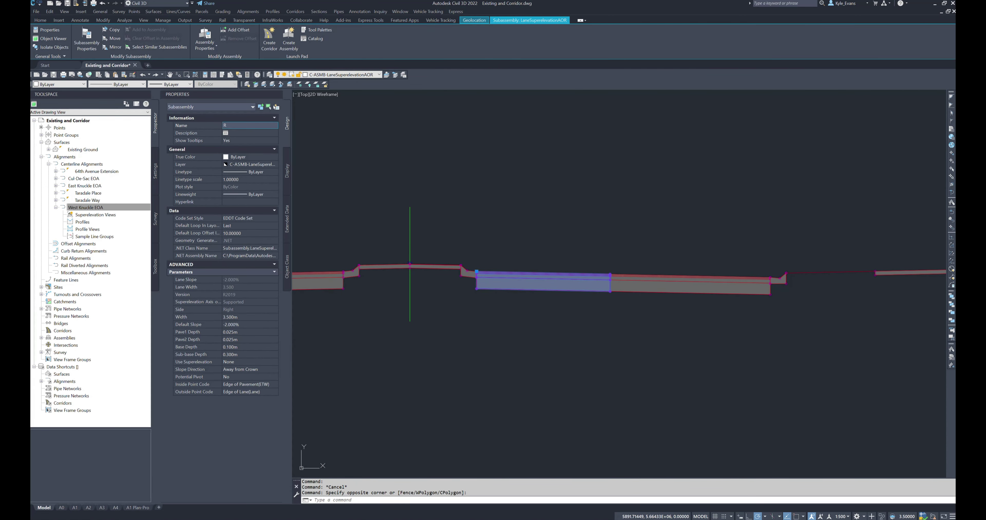
{"action": "type", "text": "ight Lane"}
{"action": "key", "text": "Return"}
{"action": "key", "text": "Escape"}
Rename the 4.2 m outer lane on the right side as Right Bike Lane
{"action": "left_click", "coordinate": [620, 277]}
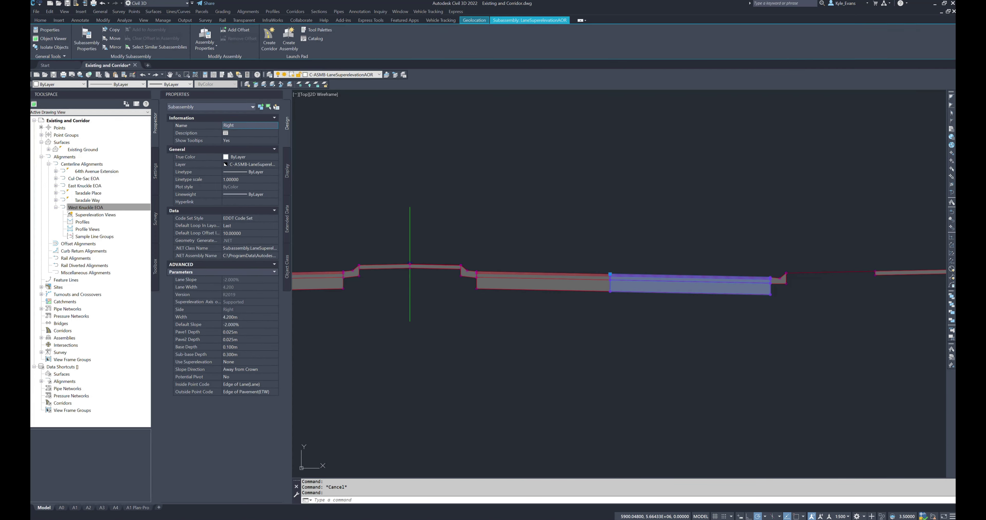
{"action": "key", "text": "Return"}
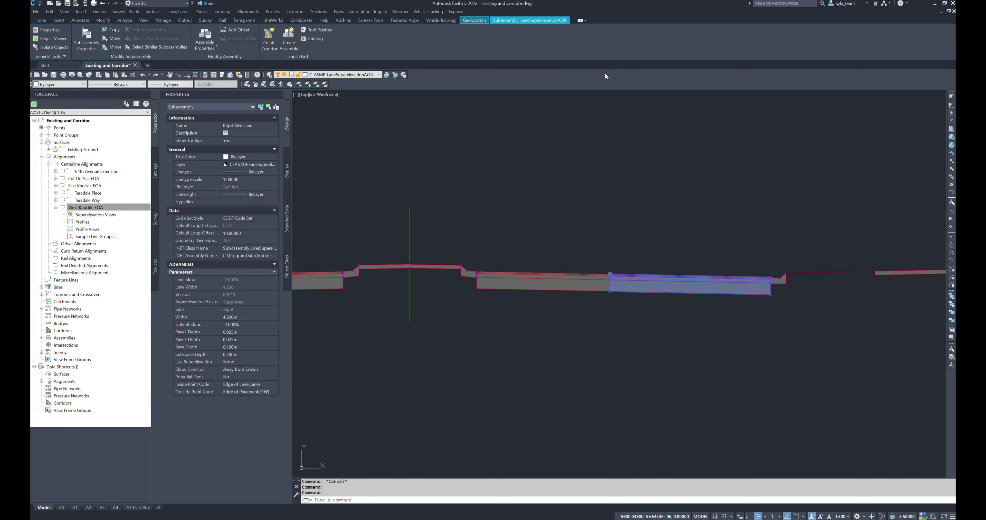
{"action": "key", "text": "Escape"}
Rename the outer curb and gutter beside the right bike lane to match its left counterpart, starting the name with Right
{"action": "left_click", "coordinate": [777, 278]}
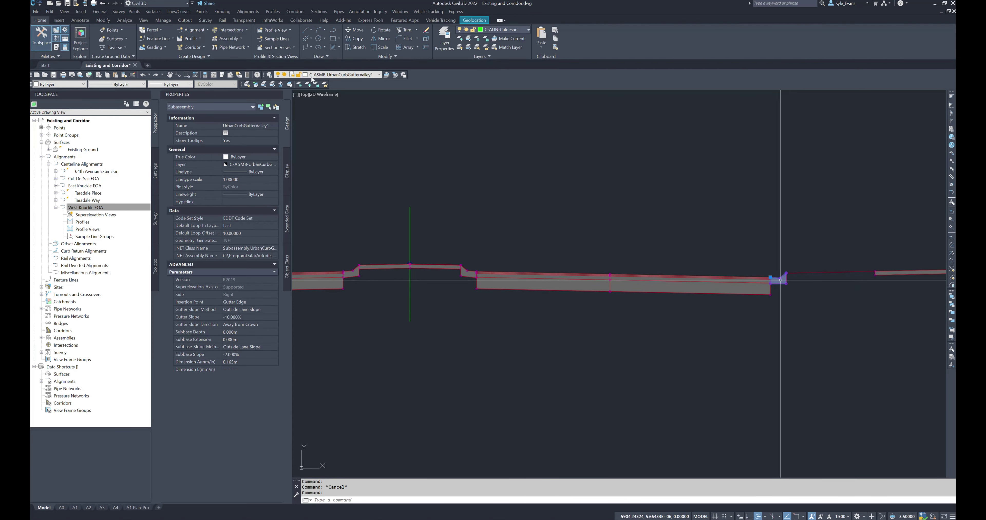
{"action": "left_click", "coordinate": [256, 127]}
{"action": "key", "text": "BackSpace"}
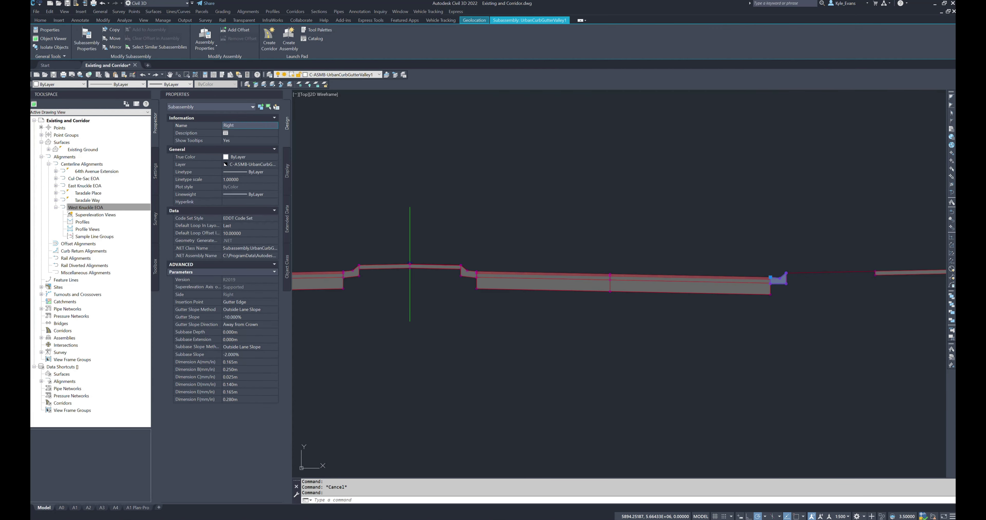
{"action": "key", "text": "Return"}
{"action": "key", "text": "Escape"}
Rename the urban sidewalk subassembly on the right side as Right Sidewalk
{"action": "left_click", "coordinate": [834, 242]}
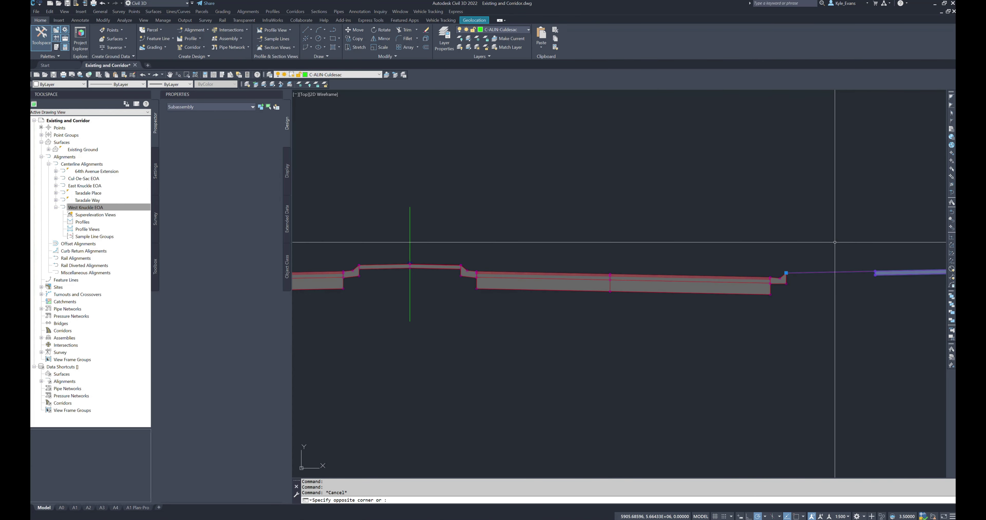
{"action": "left_click", "coordinate": [857, 285]}
{"action": "left_click", "coordinate": [245, 128]}
{"action": "type", "text": "Right"}
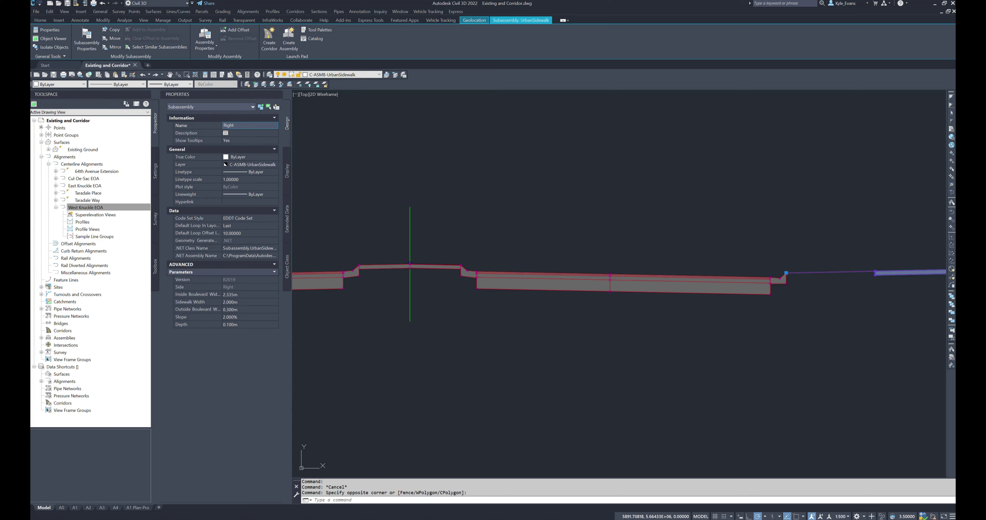
{"action": "key", "text": "Return"}
{"action": "key", "text": "Escape"}
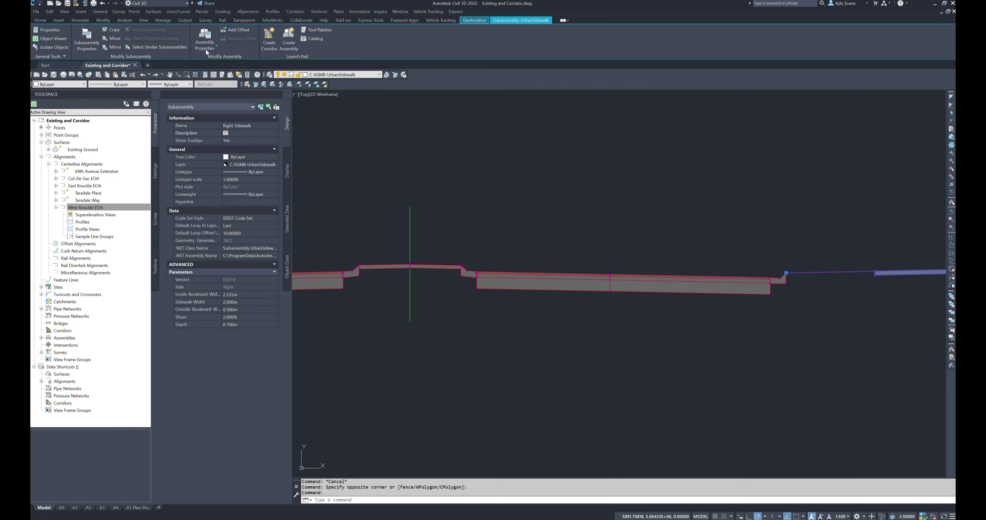
{"action": "scroll", "coordinate": [613, 244], "scroll_direction": "down", "scroll_amount": 5}
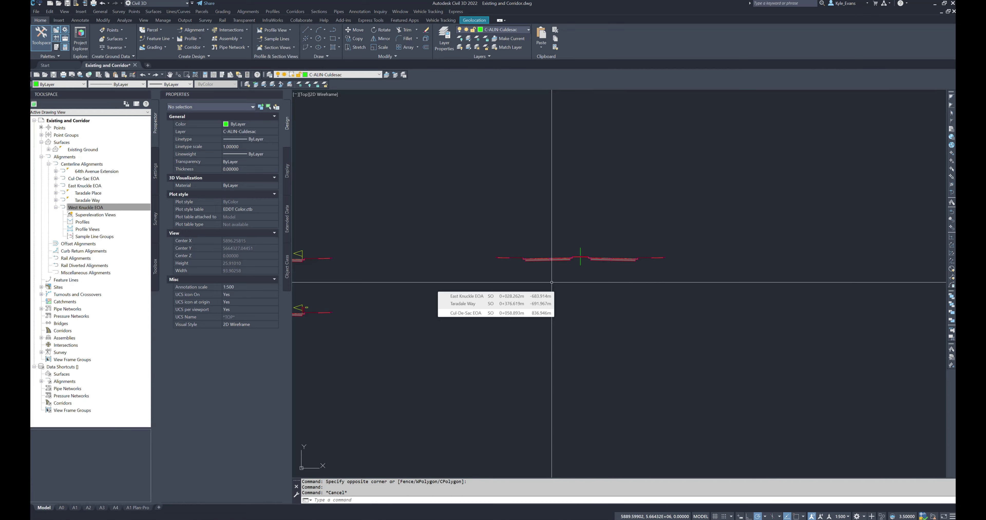
{"action": "scroll", "coordinate": [539, 233], "scroll_direction": "up", "scroll_amount": 4}
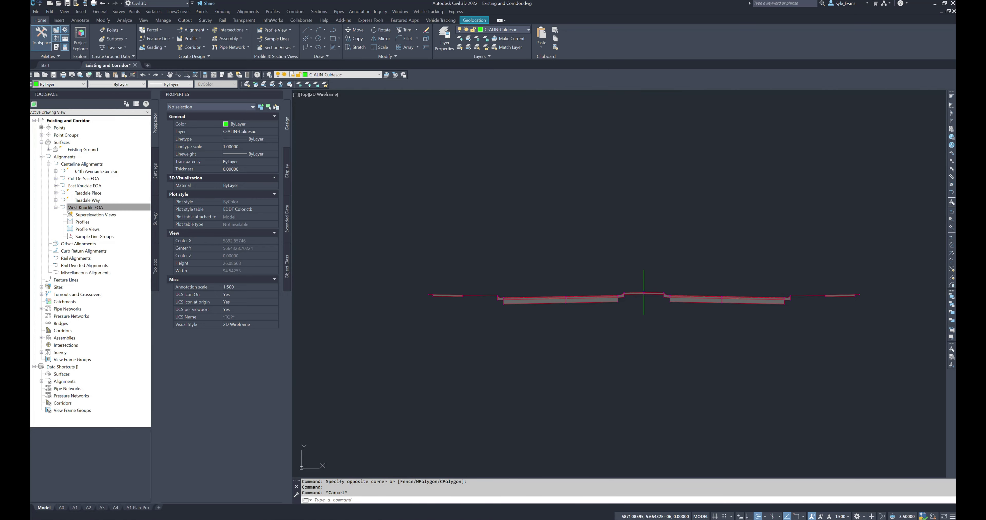
{"action": "middle_click_drag", "start_coordinate": [585, 402], "coordinate": [469, 338]}
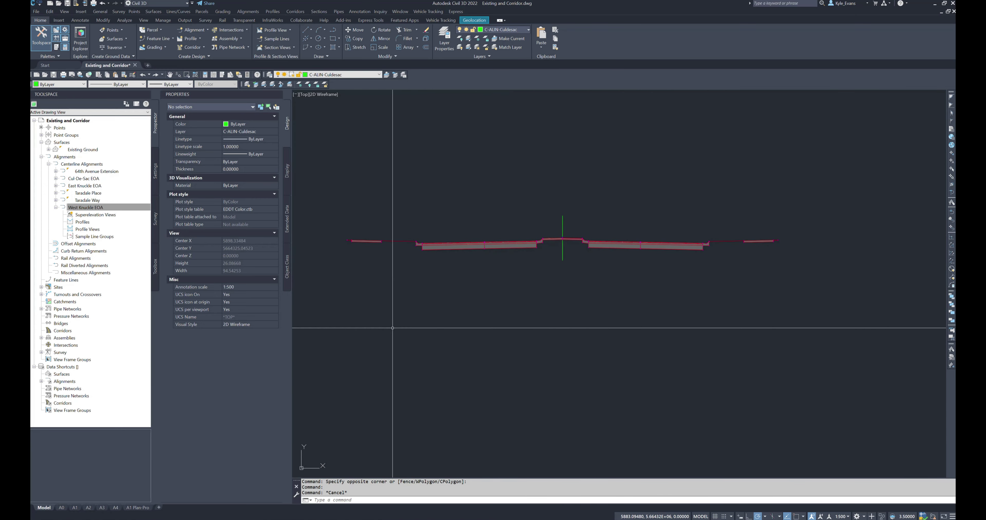